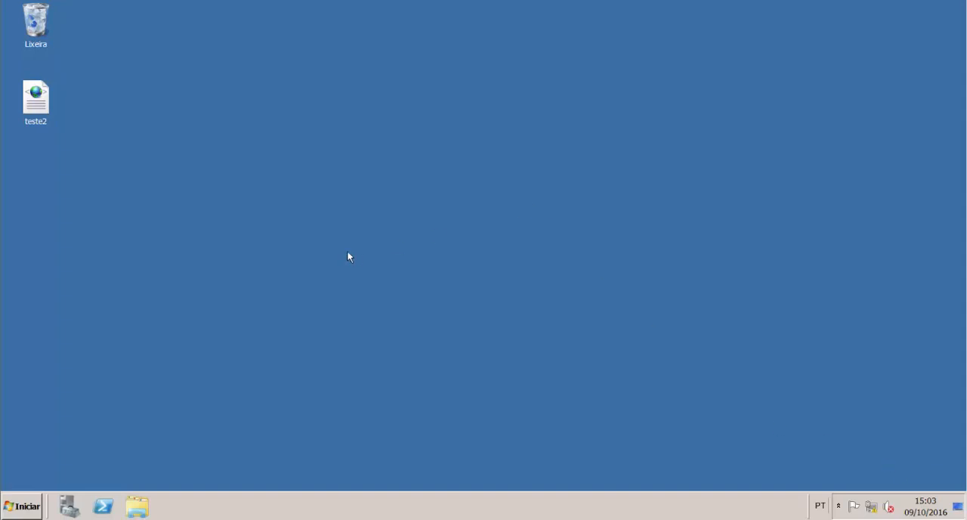
Step: Open Server Manager in a maximized window and start the wizard for adding features to the server
left_click(68, 507)
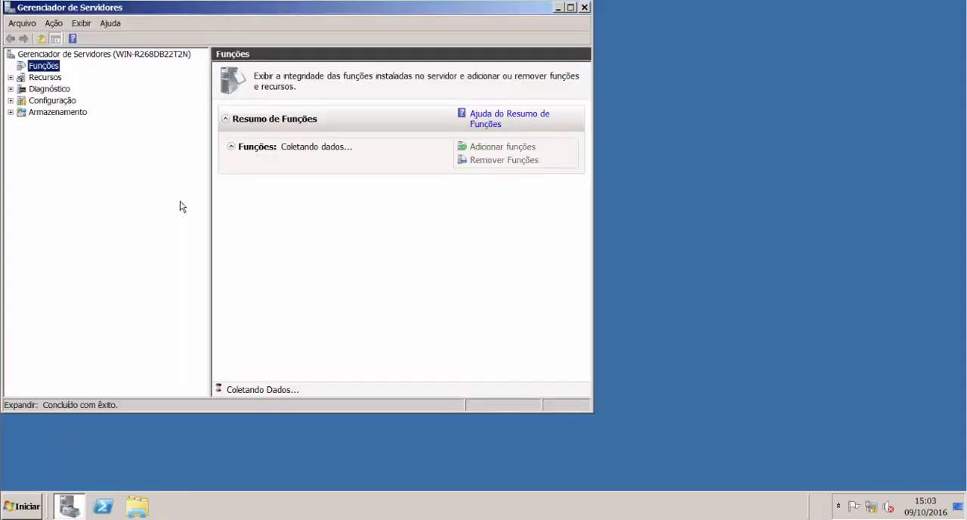
left_click(573, 9)
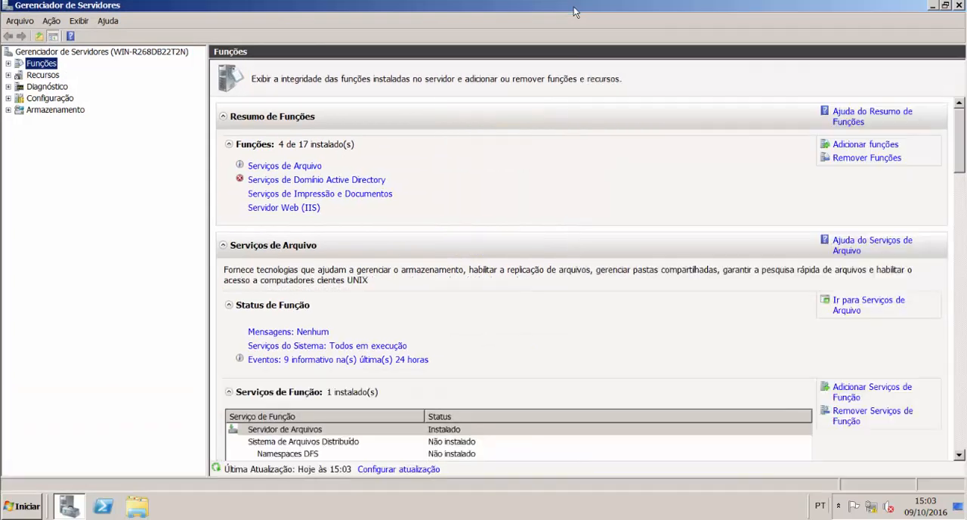
left_click(9, 64)
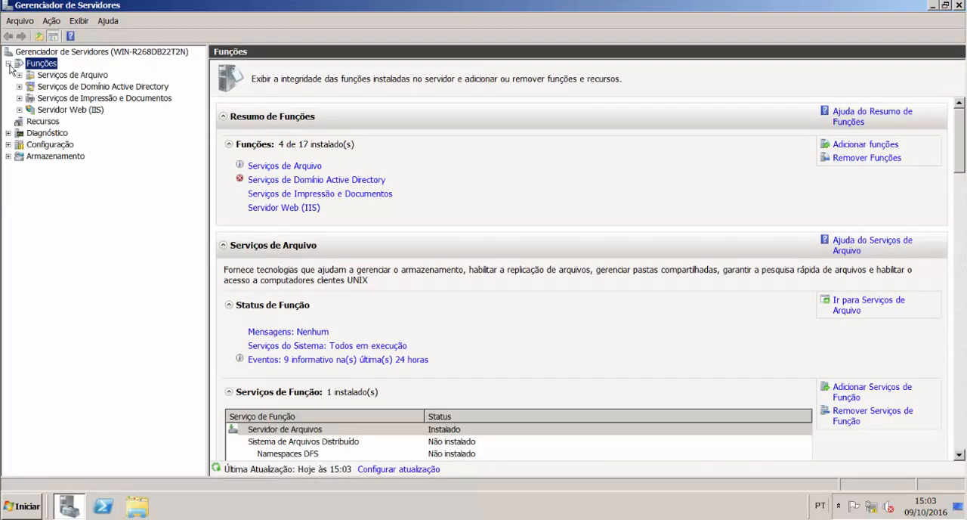
left_click(41, 121)
right_click(42, 121)
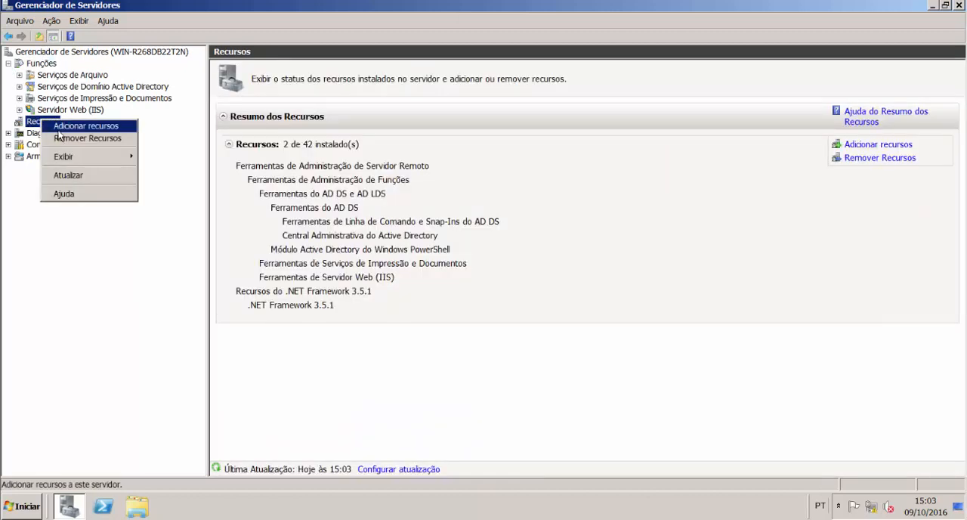
left_click(59, 129)
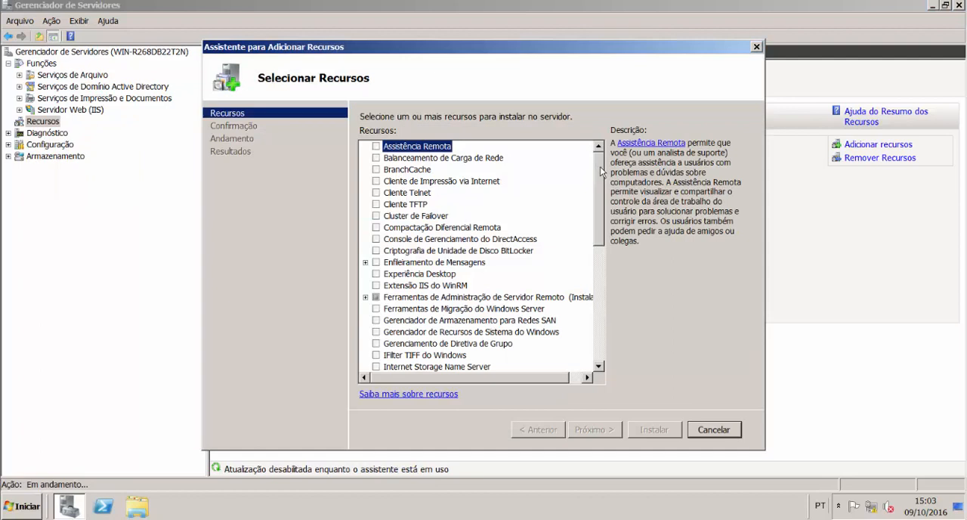
Step: Install Recursos de Backup do Windows Server with Backup do Windows Server and Ferramentas da Linha de Comando, and close Server Manager
left_click_drag(601, 167, 610, 229)
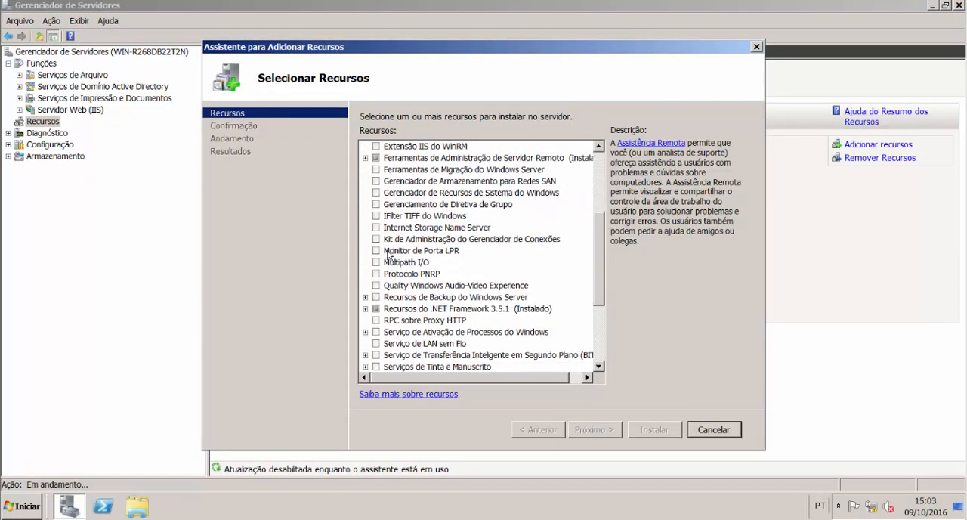
left_click(376, 297)
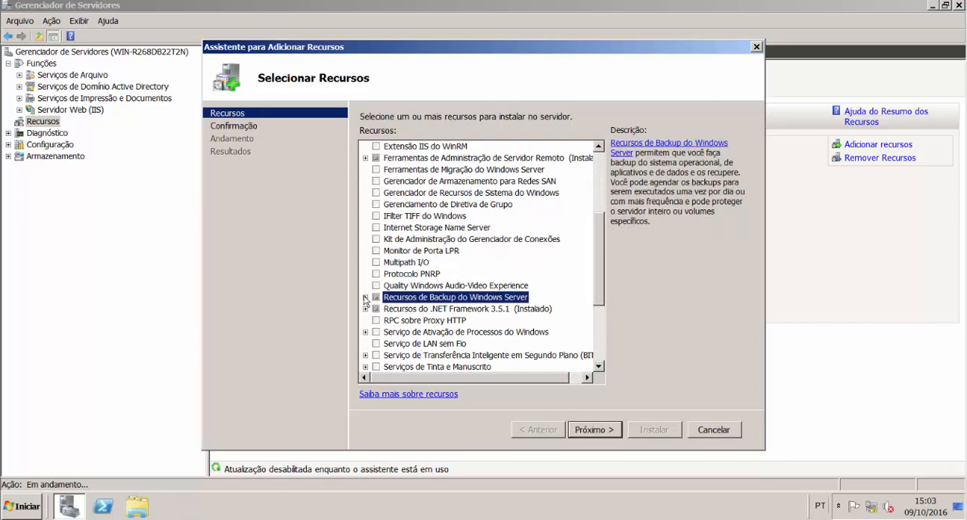
left_click(387, 321)
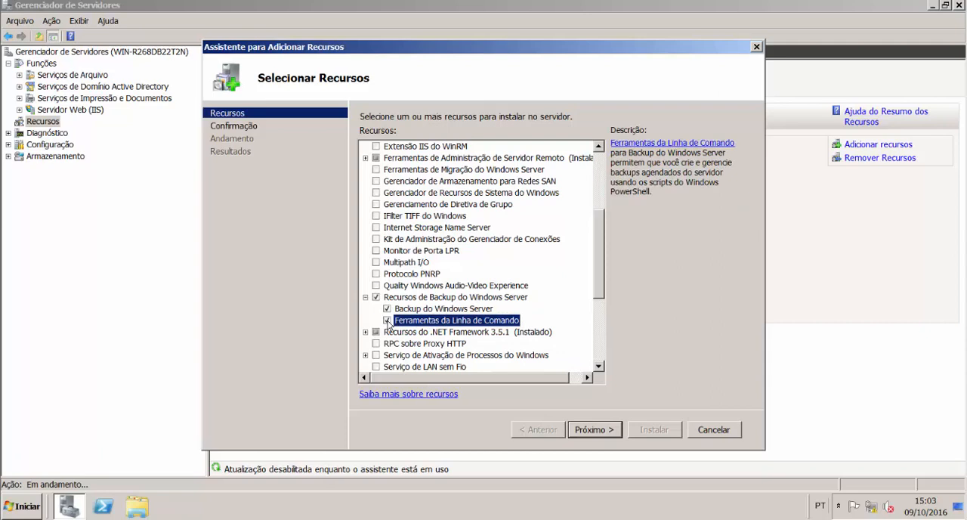
left_click(594, 430)
left_click(645, 429)
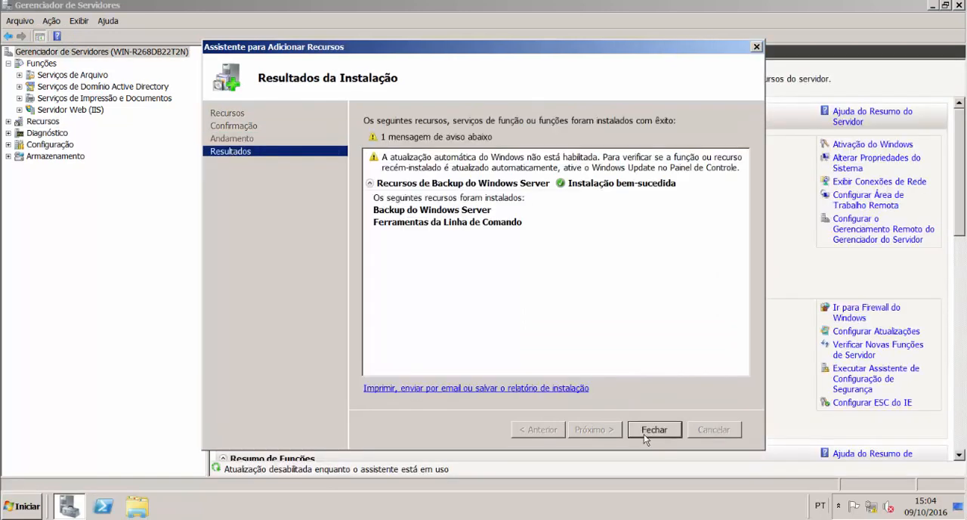
left_click(654, 429)
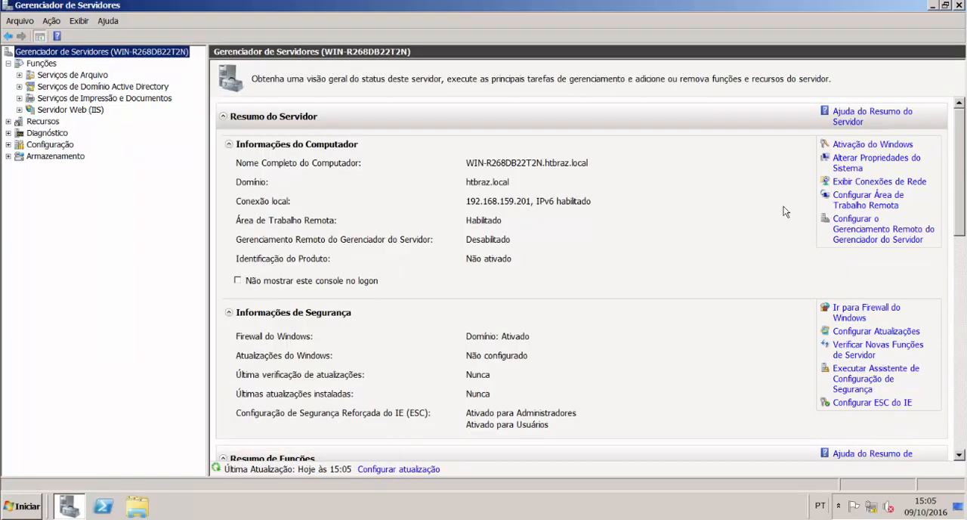
left_click(957, 6)
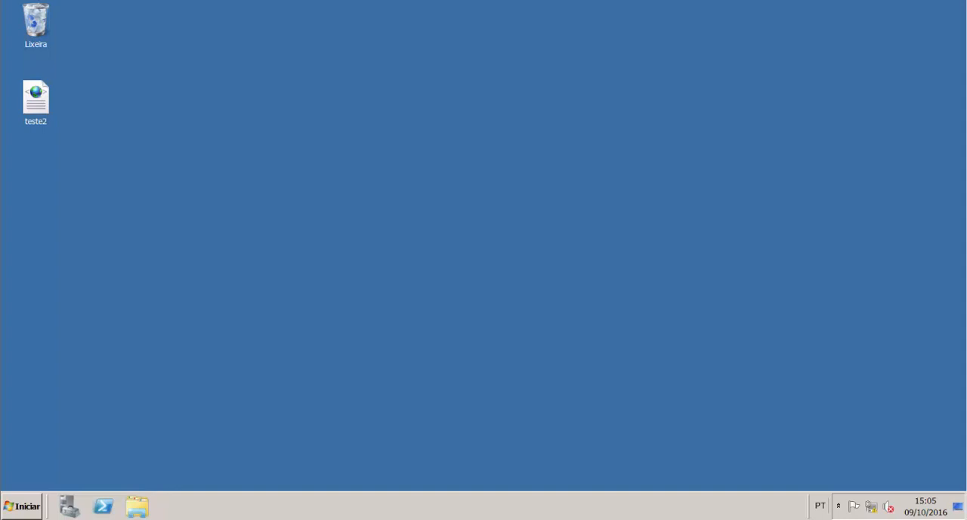
Step: Browse to the folder C:\Pública\RH in the file explorer
left_click(138, 507)
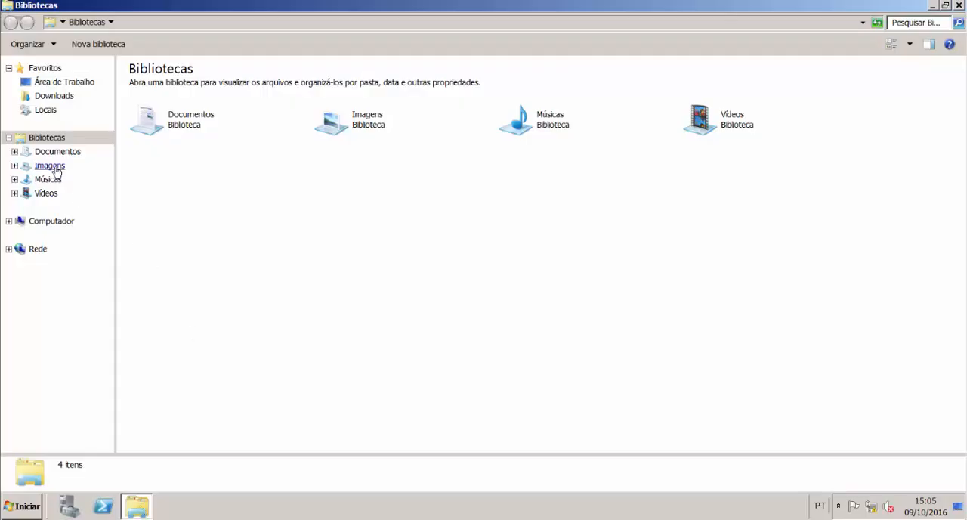
left_click(48, 220)
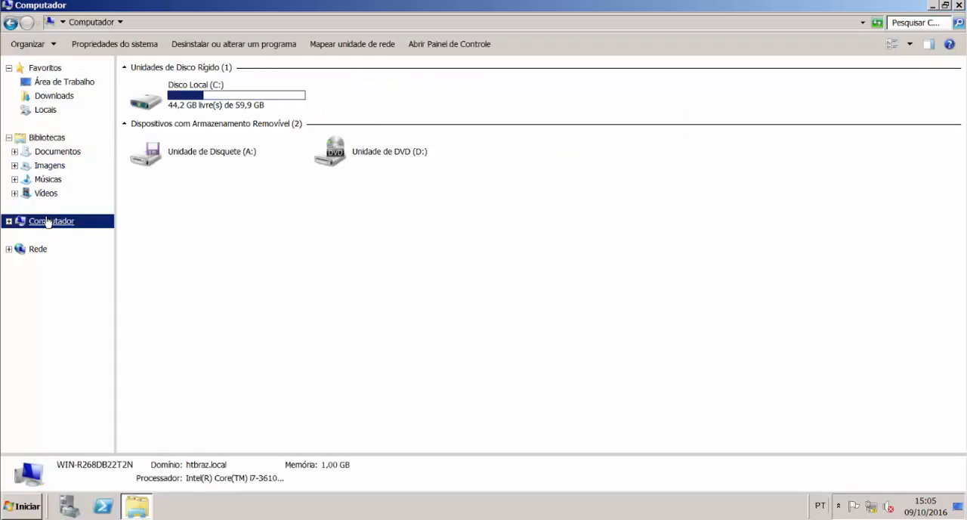
left_click(198, 99)
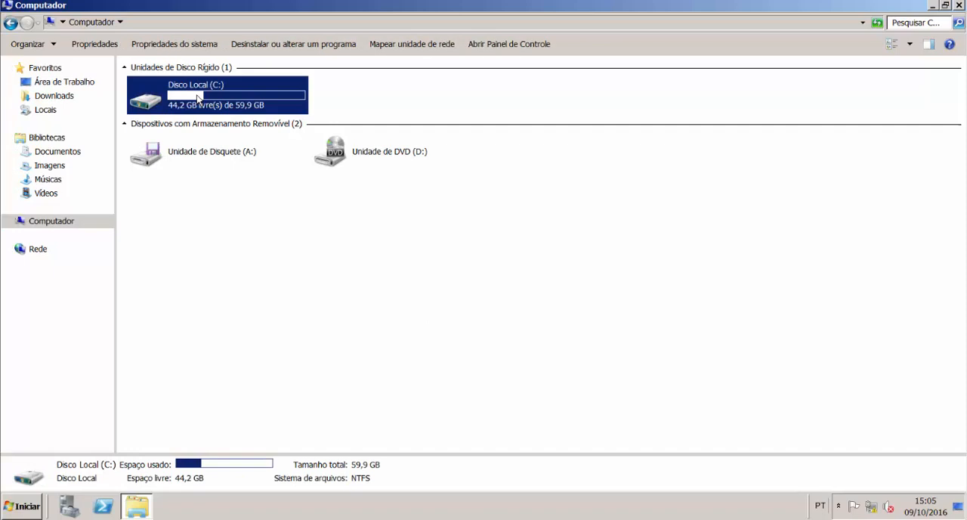
double_click(198, 98)
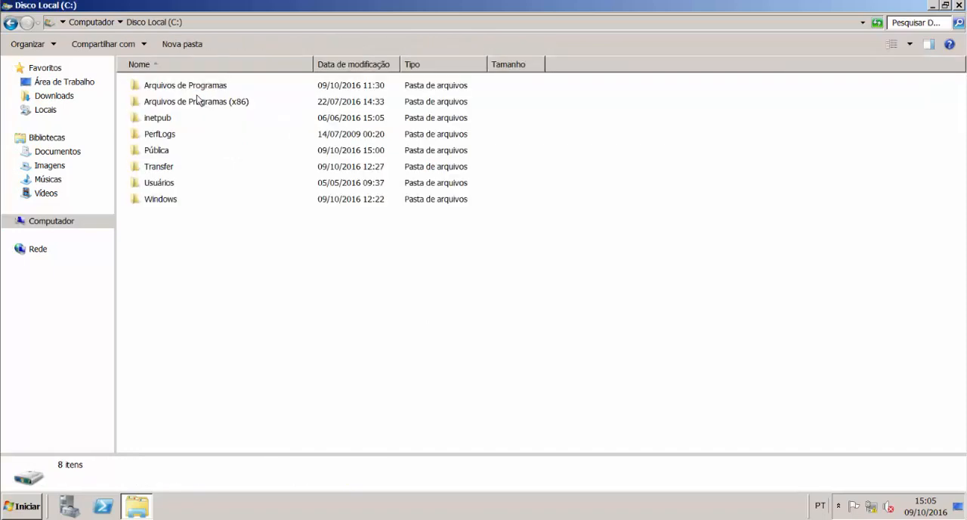
double_click(157, 150)
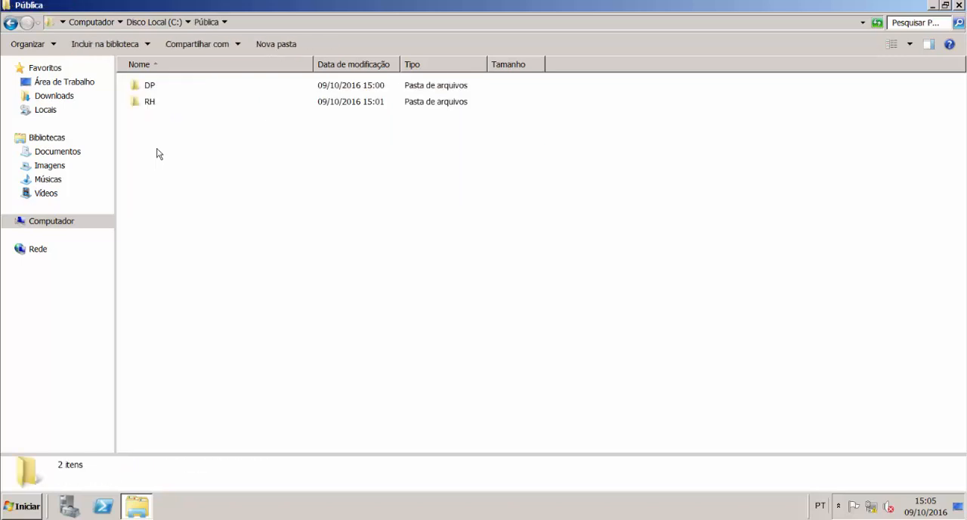
double_click(155, 104)
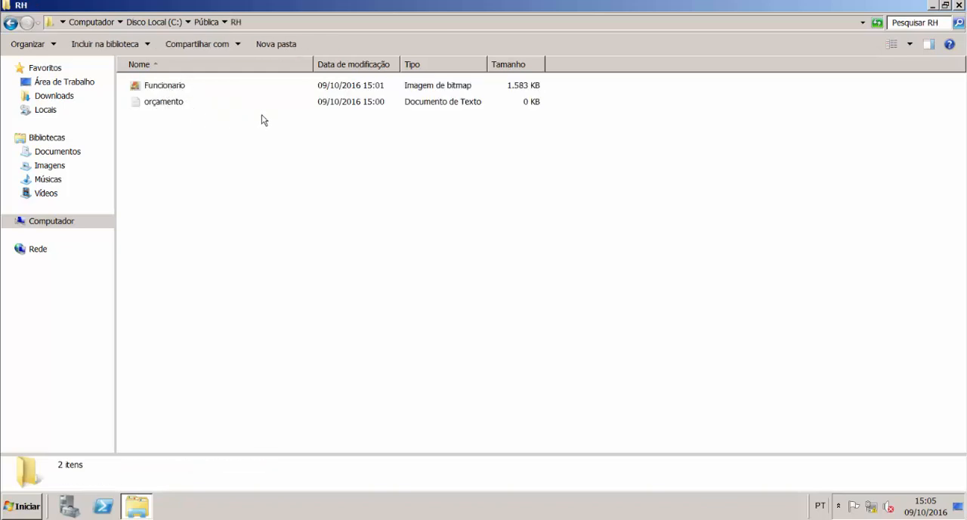
Step: Write "teste do" plus the person's nickname in the orçamento text file, save it, and close the file and its folder
double_click(236, 107)
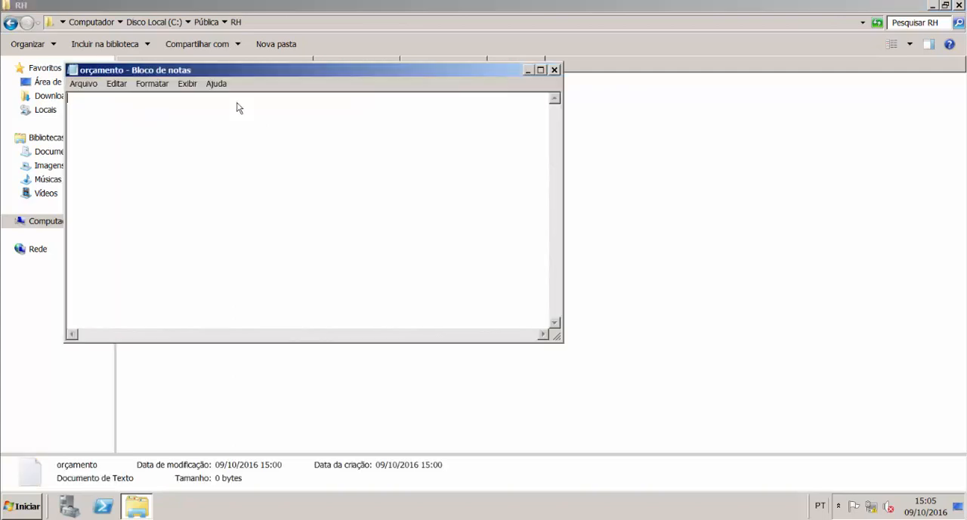
type("teste do edu")
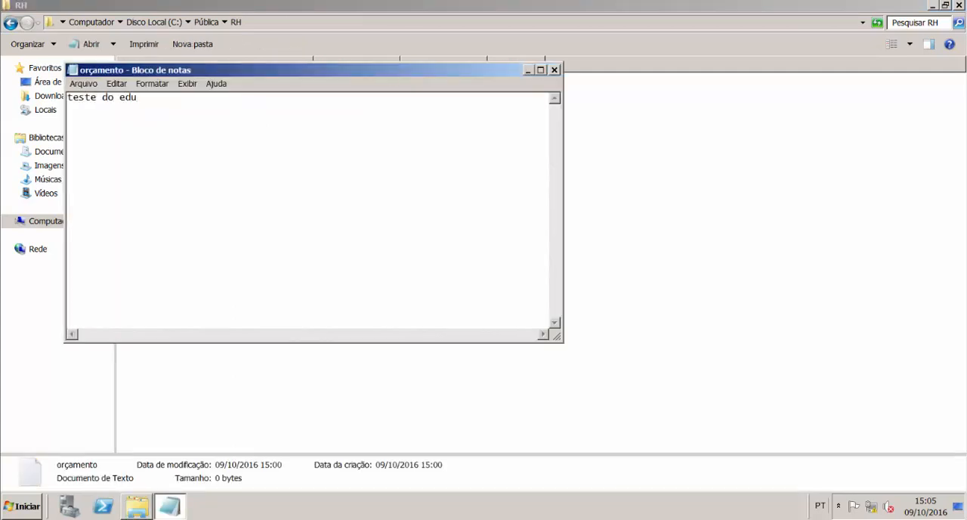
left_click(87, 86)
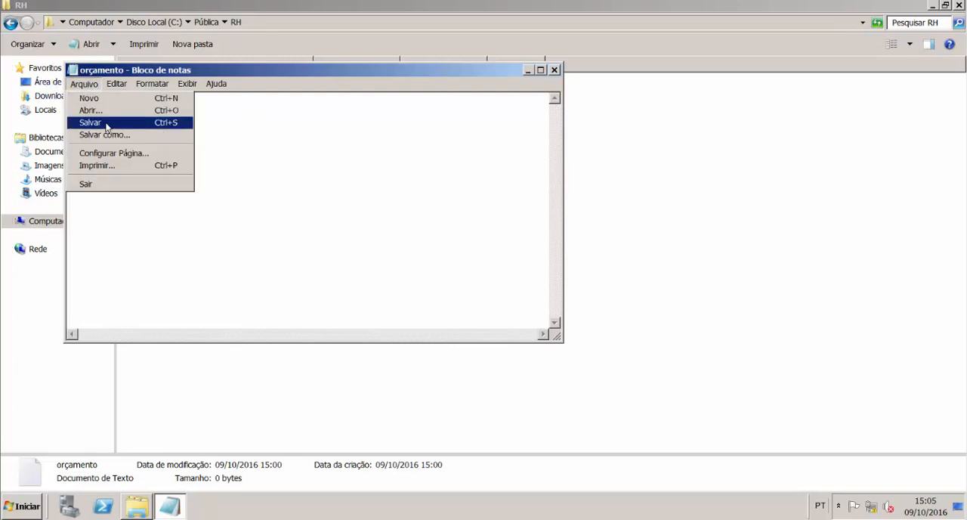
left_click(90, 123)
left_click(553, 69)
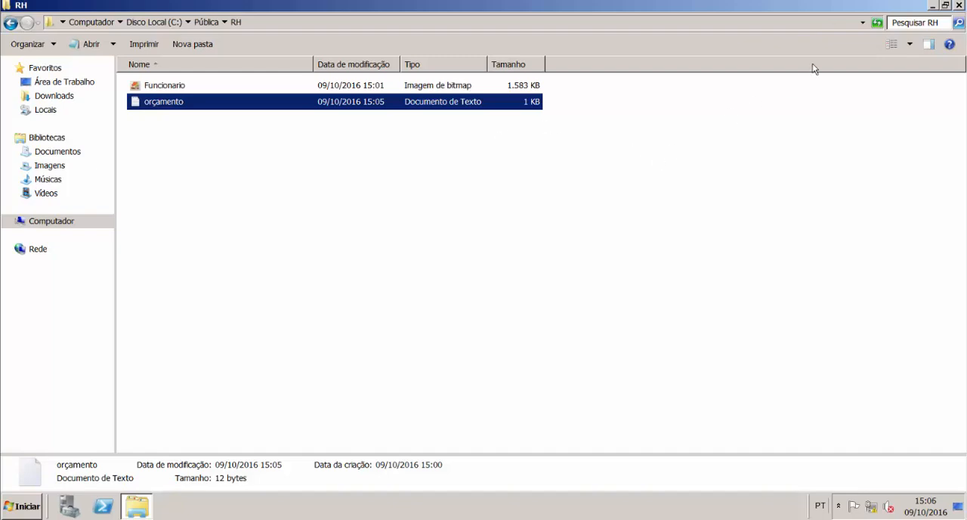
left_click(959, 5)
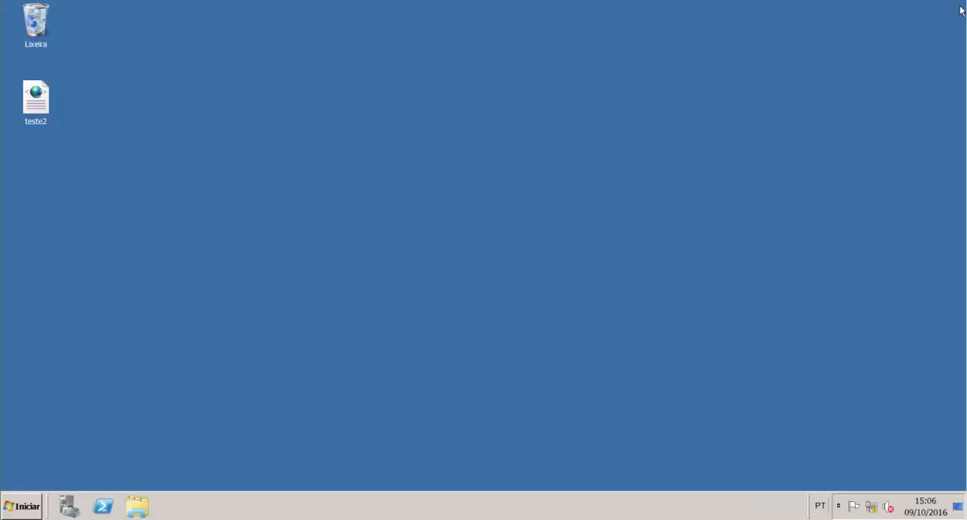
Step: Open Backup do Windows Server from the administrative tools
left_click(34, 505)
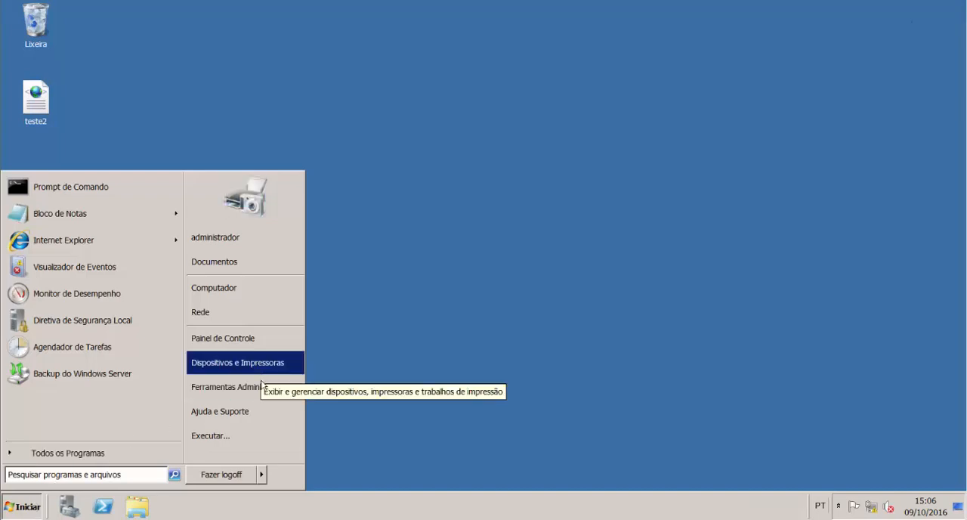
mouse_move(267, 388)
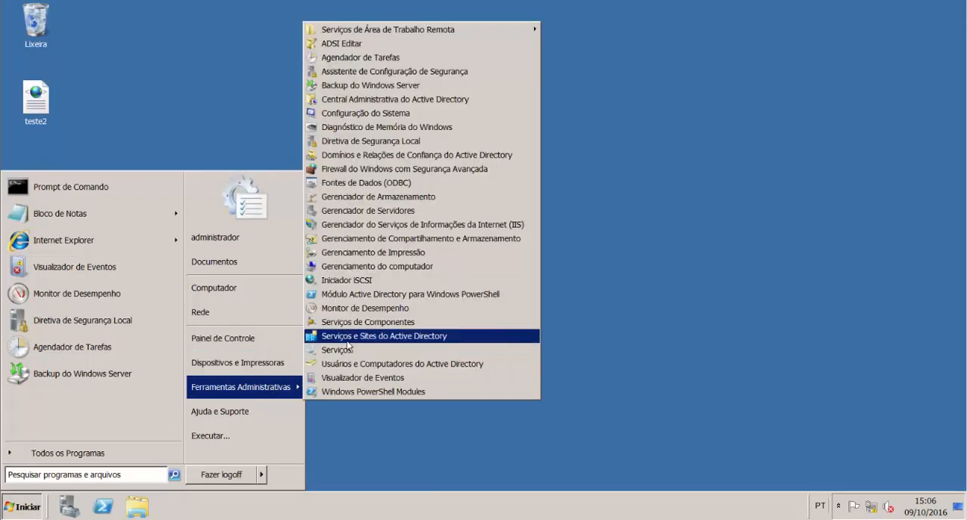
left_click(412, 86)
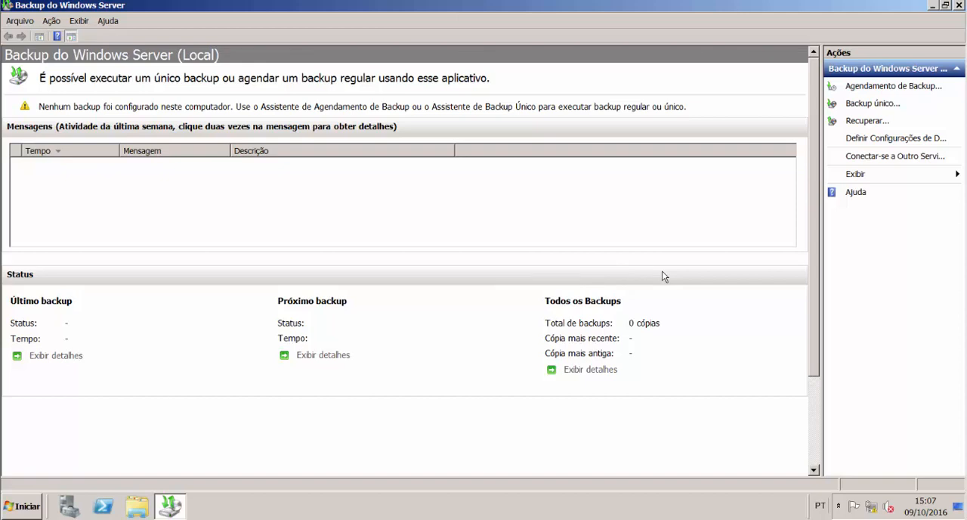
left_click(29, 505)
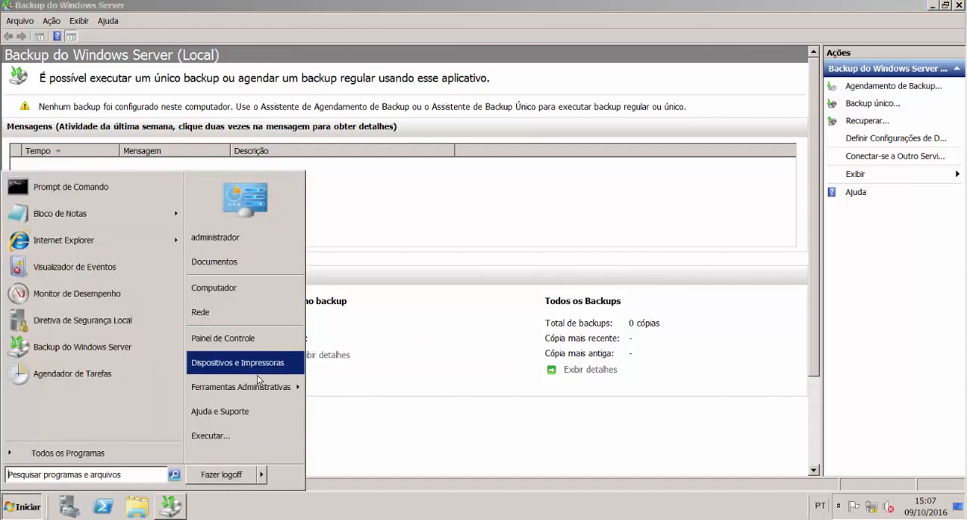
mouse_move(269, 386)
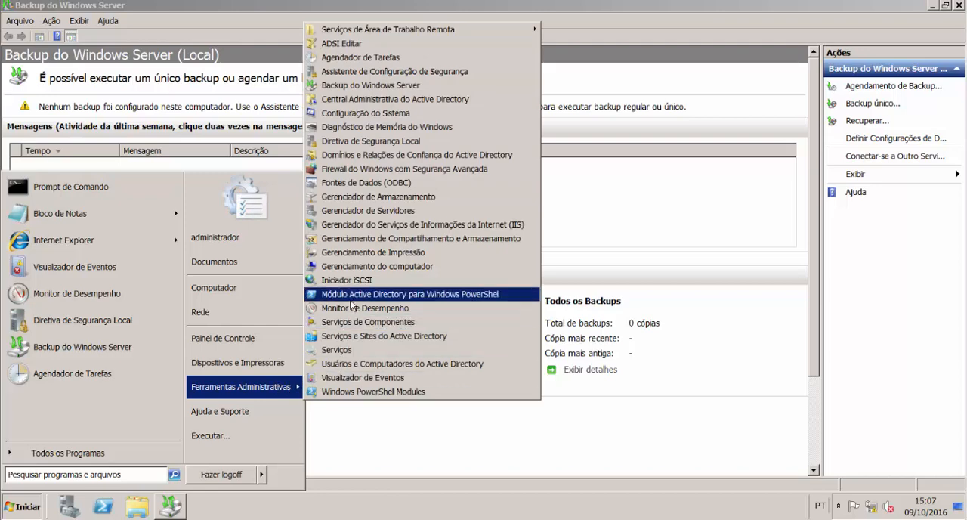
left_click(401, 211)
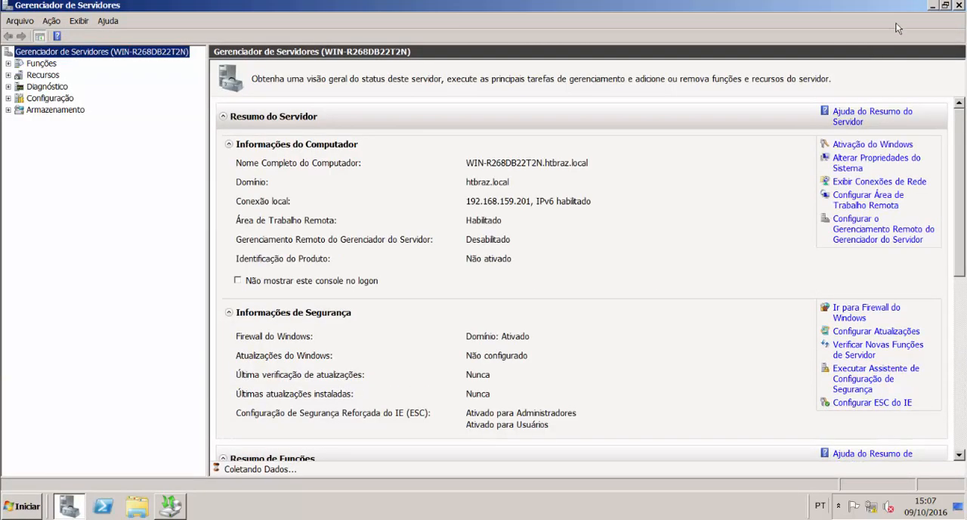
left_click(958, 5)
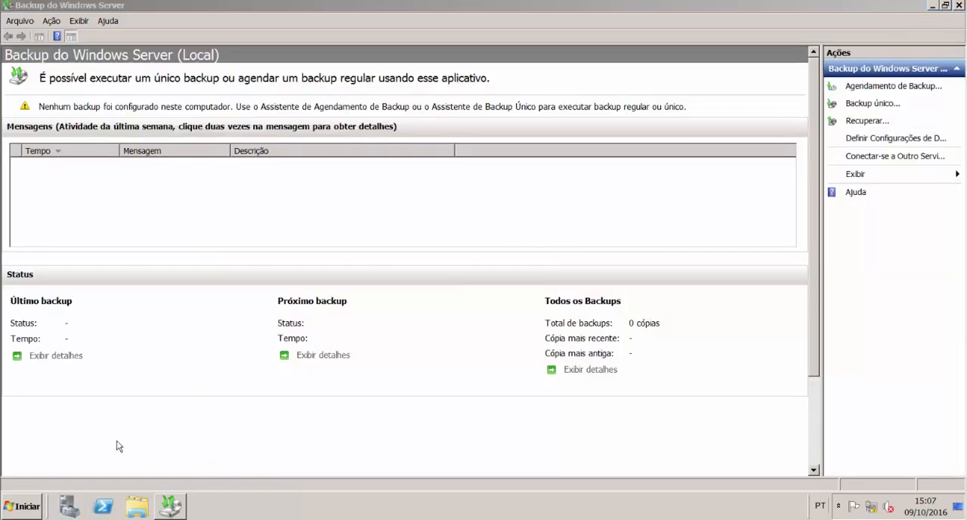
Step: Open Gerenciamento do computador in a maximized window and display its disk management view
left_click(25, 506)
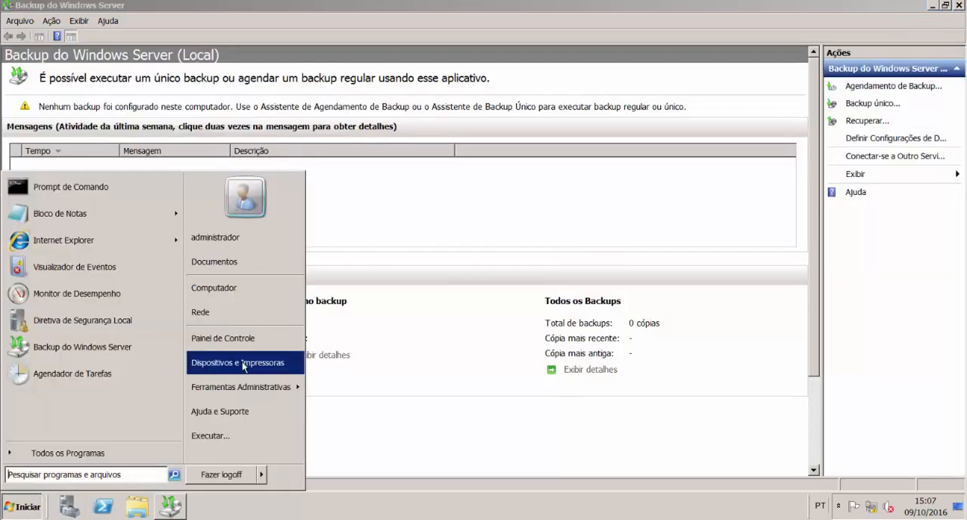
mouse_move(260, 387)
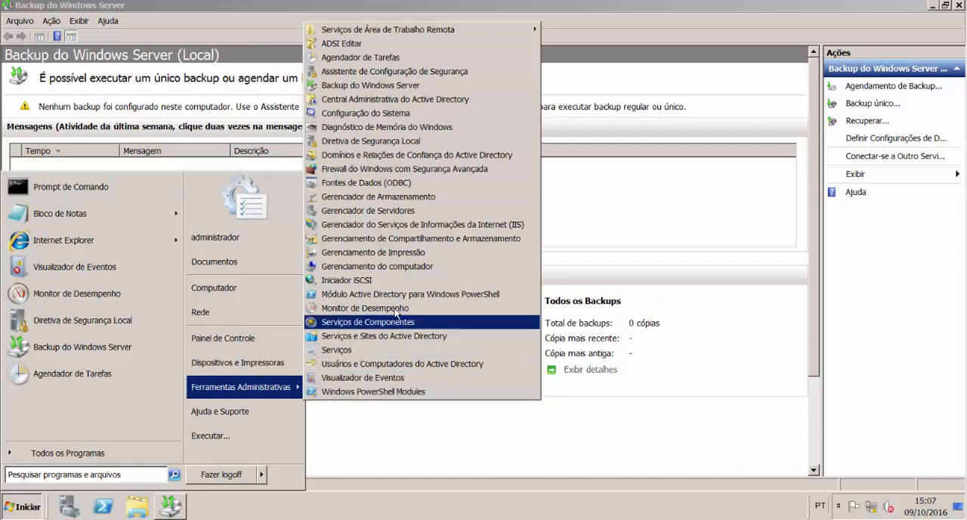
left_click(427, 266)
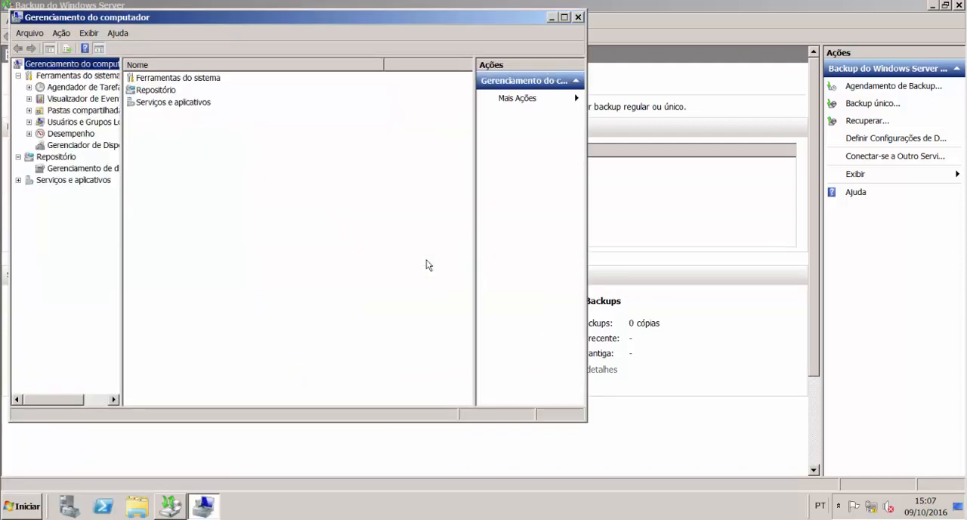
left_click(565, 17)
left_click(100, 157)
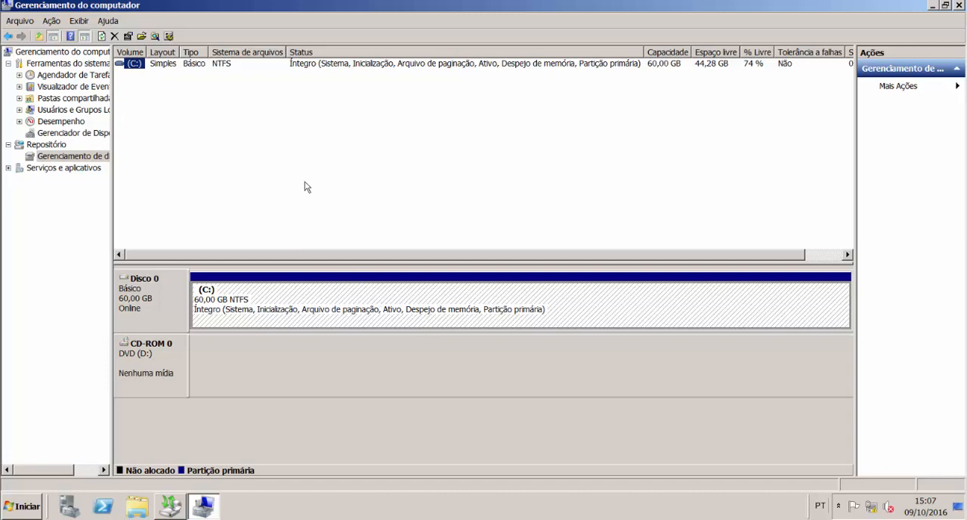
Step: Start creating a virtual hard disk and set its location to C:\BKP.vhd
left_click(53, 23)
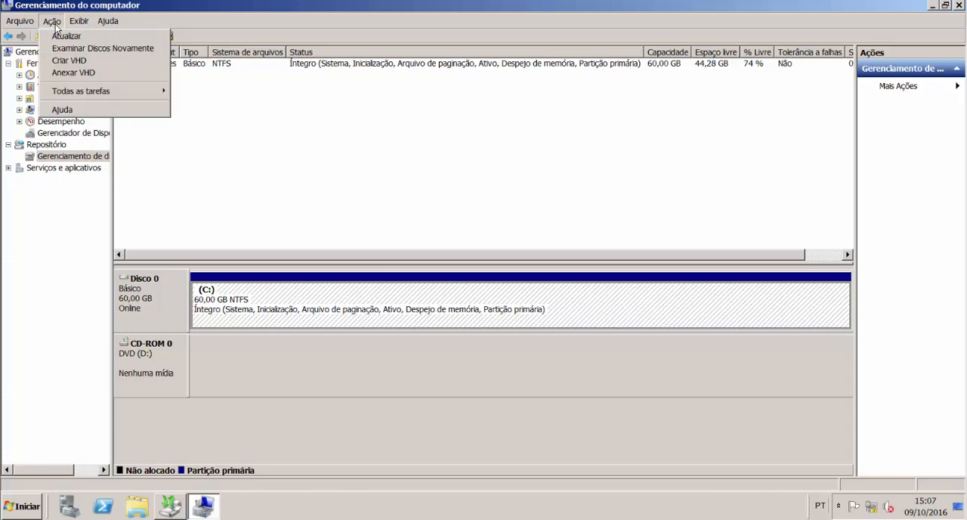
left_click(69, 60)
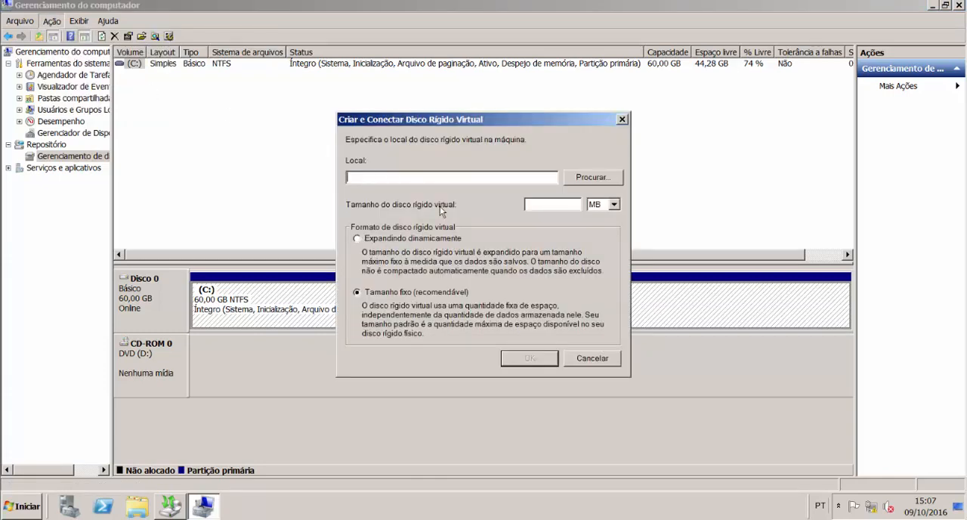
left_click(595, 179)
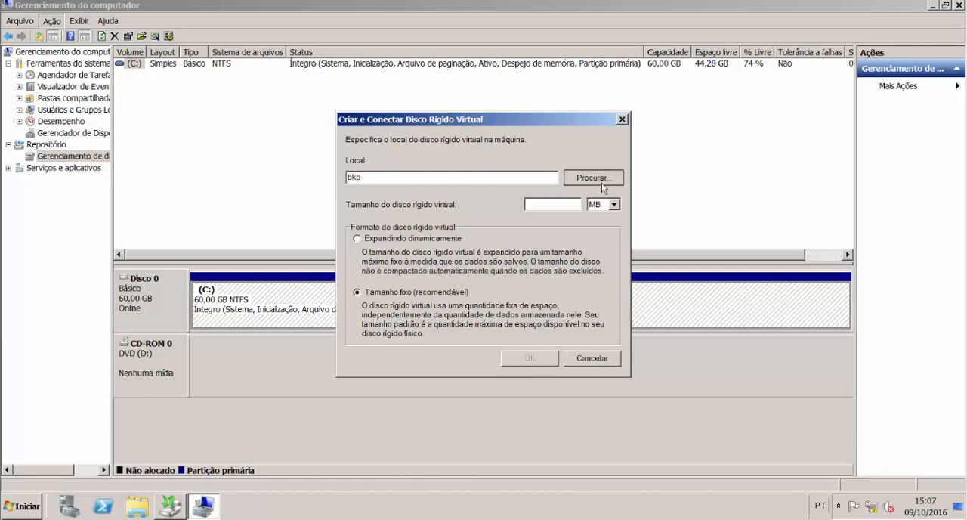
left_click_drag(449, 225, 446, 292)
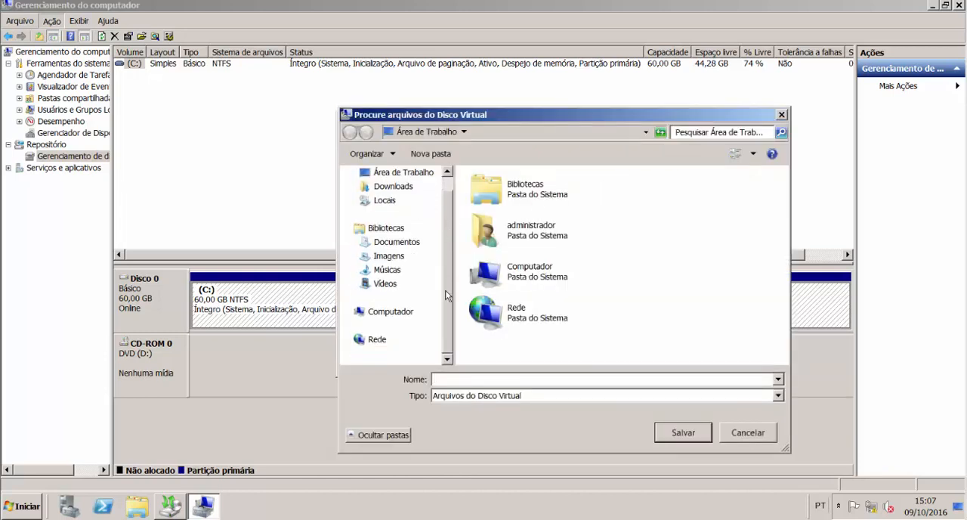
left_click(407, 312)
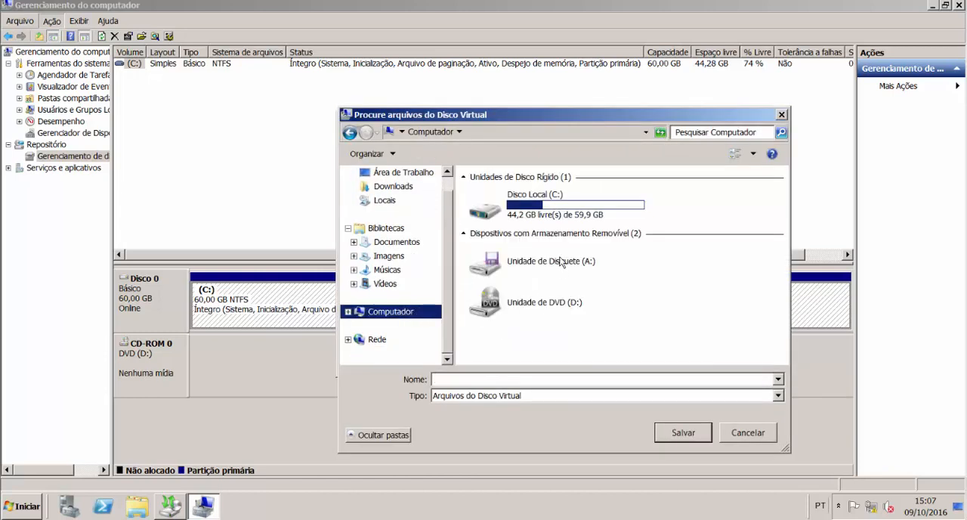
double_click(561, 208)
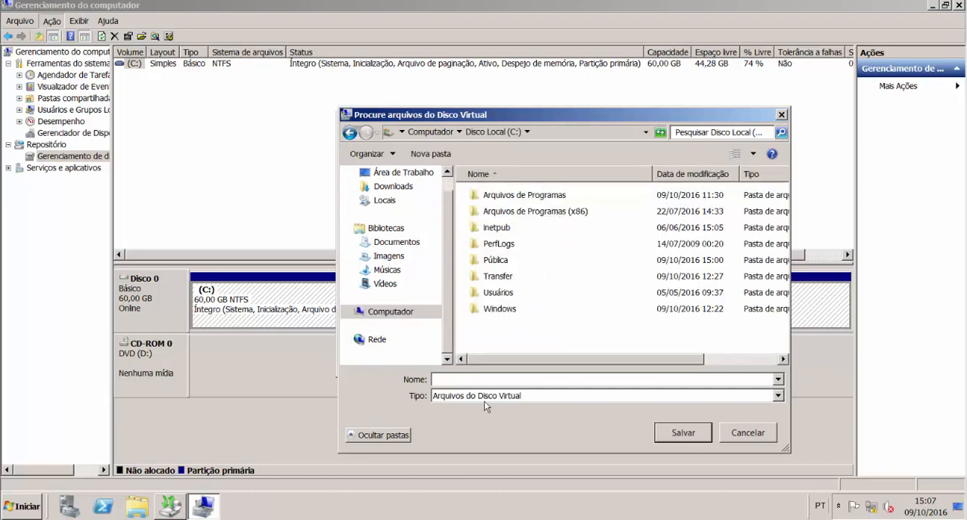
left_click(505, 381)
type("BKP")
left_click(683, 433)
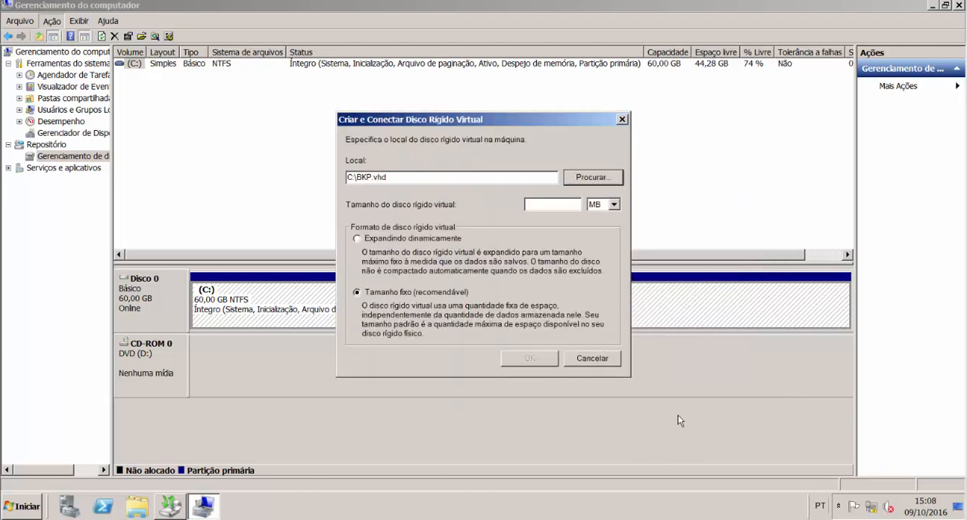
Step: Set the virtual hard disk's size to 10 GB with the dynamically expanding format, and create it
left_click(614, 204)
left_click(598, 225)
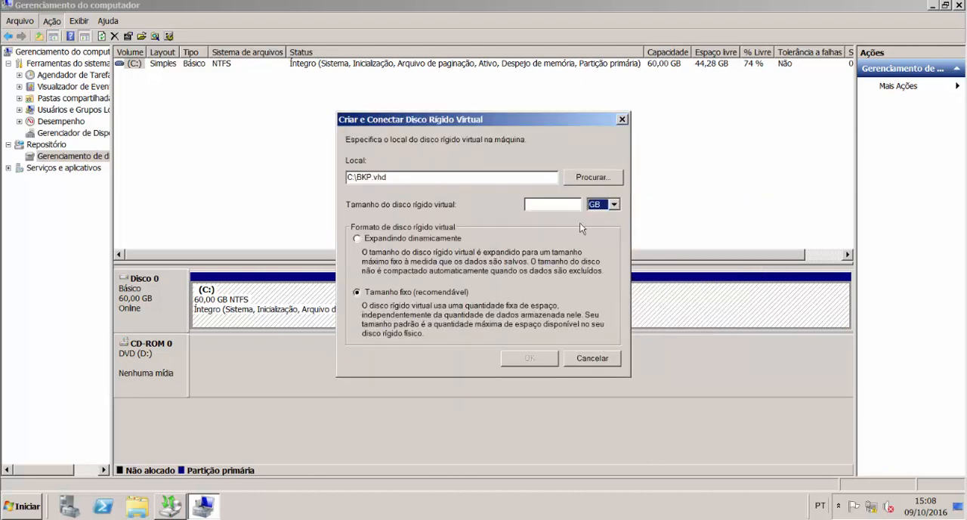
left_click(567, 204)
type("10")
left_click(414, 238)
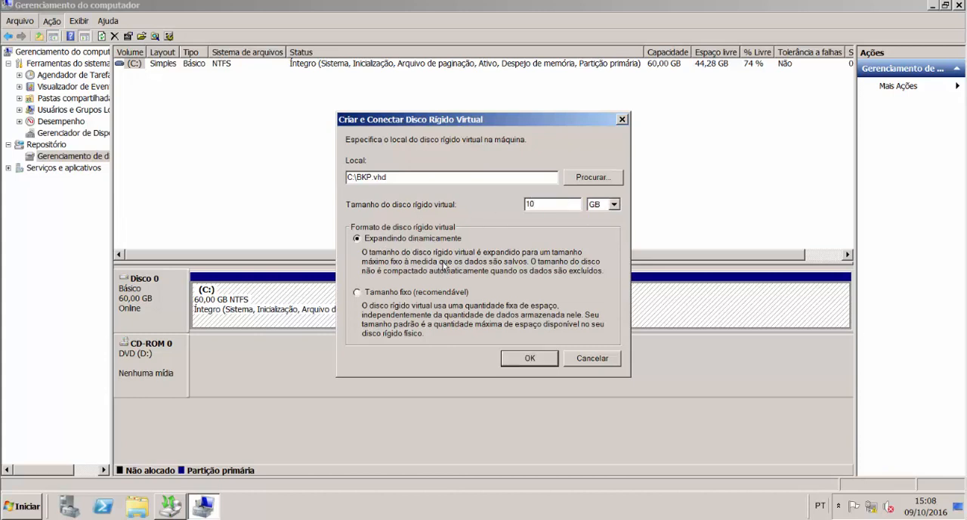
left_click(533, 359)
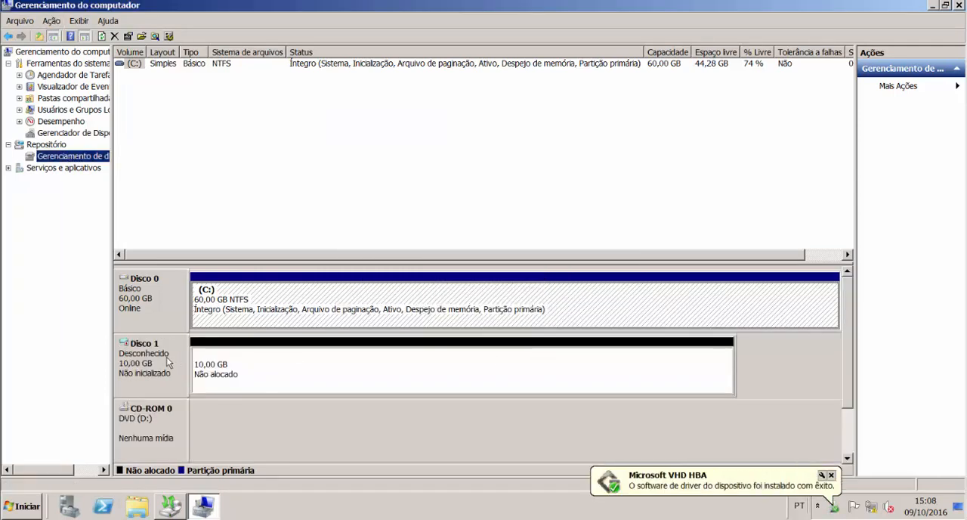
Step: Initialize Disco 1 with the MBR partition style
left_click(149, 370)
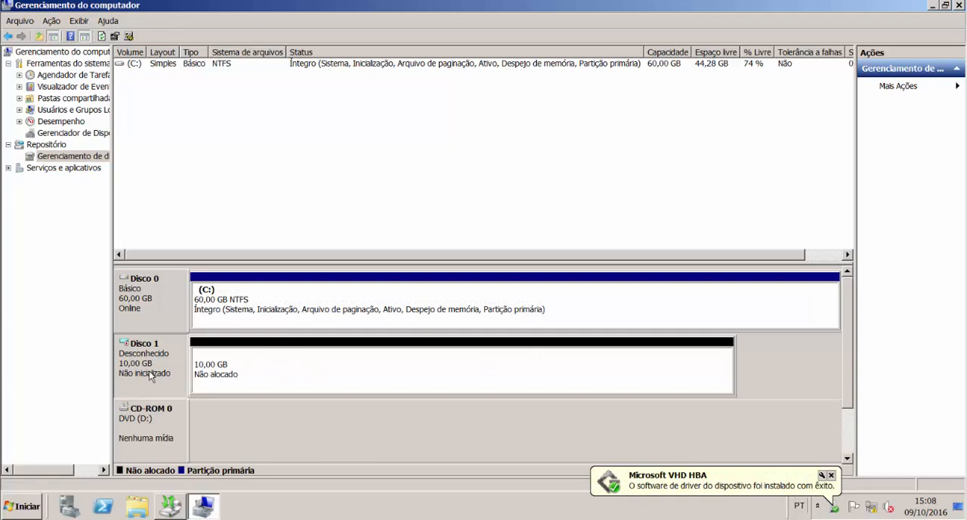
right_click(149, 370)
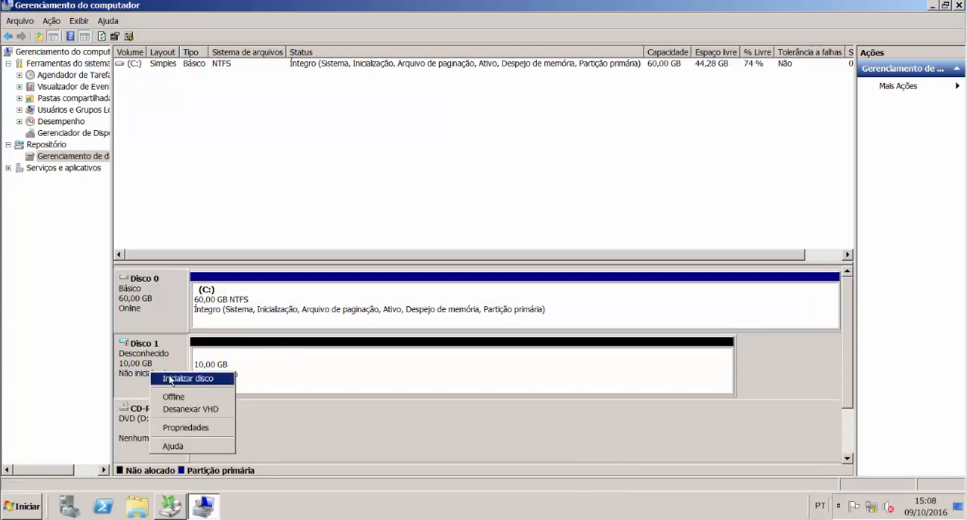
left_click(171, 379)
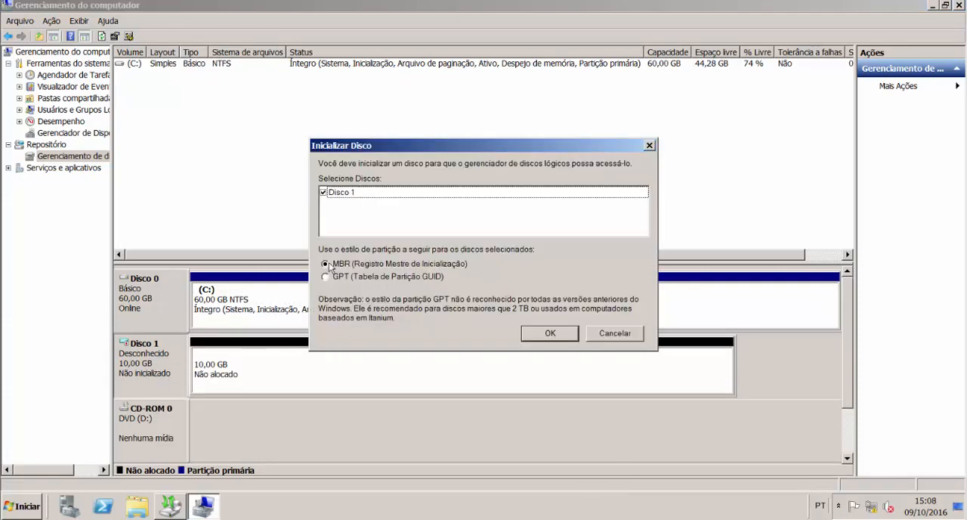
left_click(540, 336)
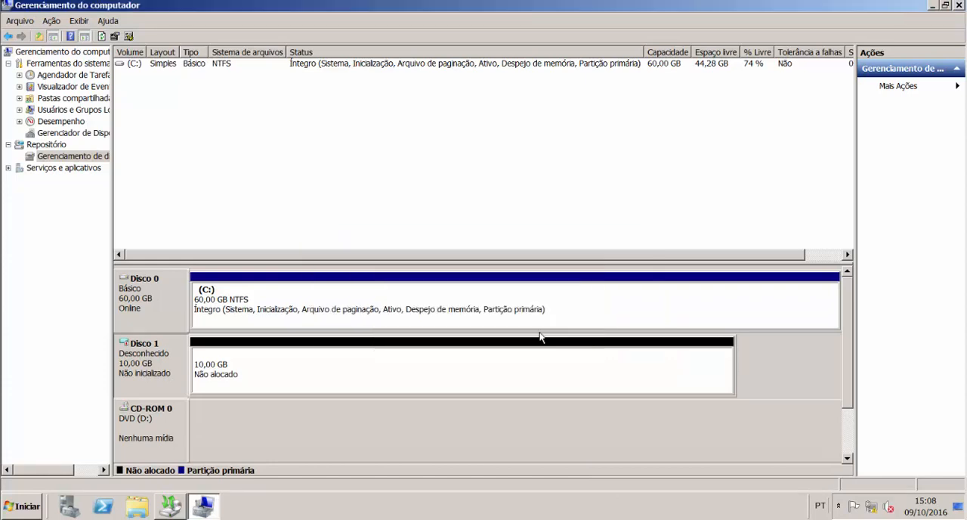
Step: Create a simple volume in the unallocated space of Disco 1, keeping the wizard's default settings
right_click(152, 357)
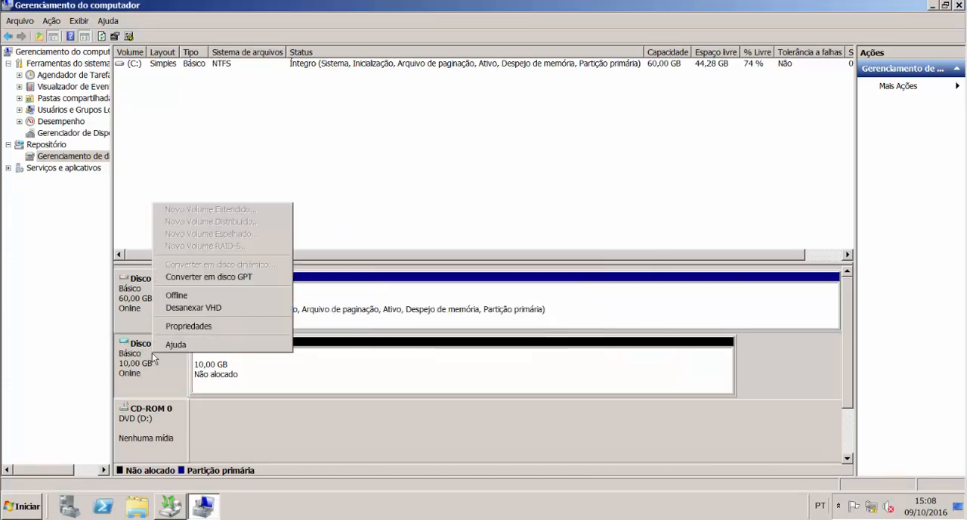
left_click(306, 379)
right_click(306, 380)
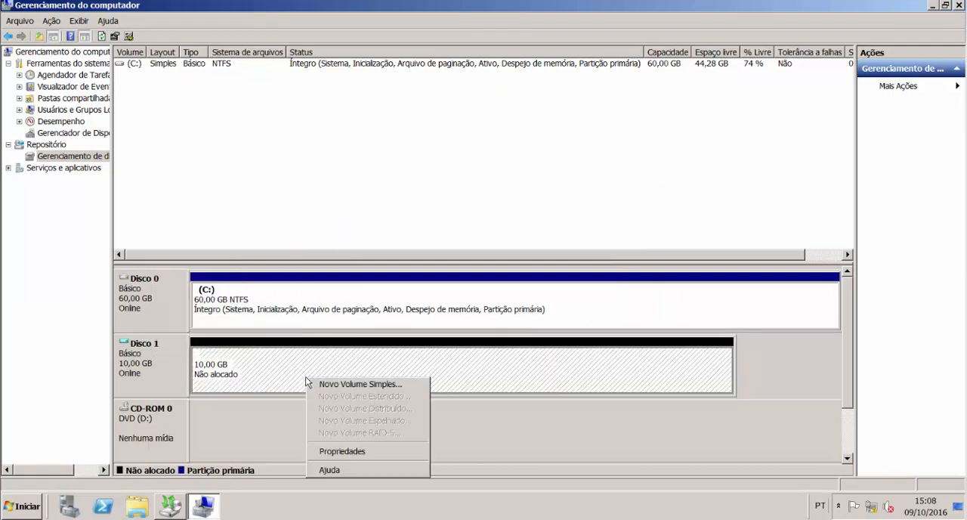
left_click(332, 384)
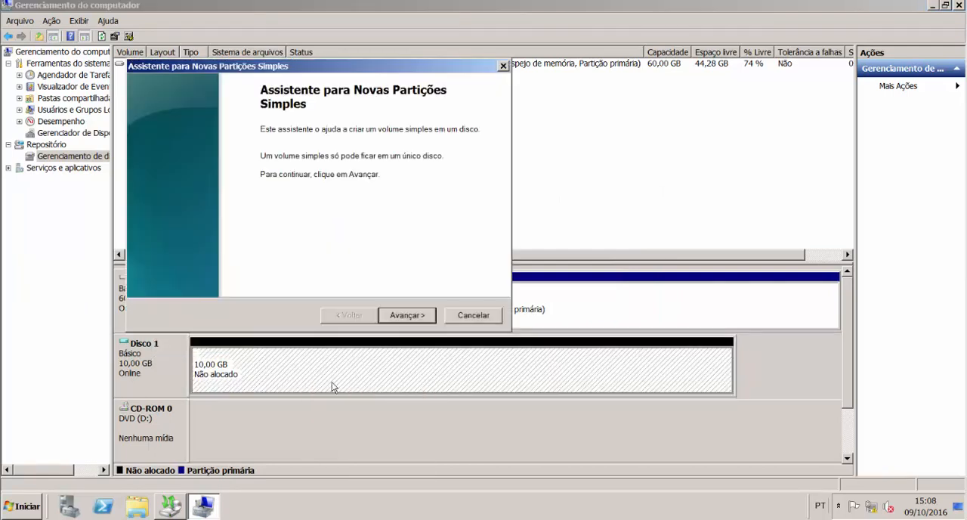
left_click(425, 316)
left_click(425, 316)
left_click(425, 316)
left_click(425, 315)
left_click(425, 316)
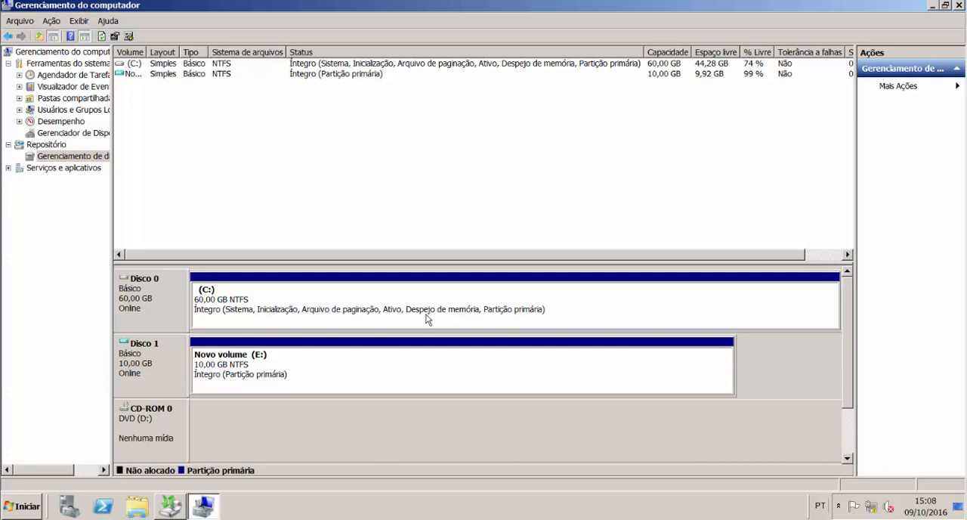
Step: Check the computer's drives in the file explorer, and close it and Gerenciamento do computador
key("super+e")
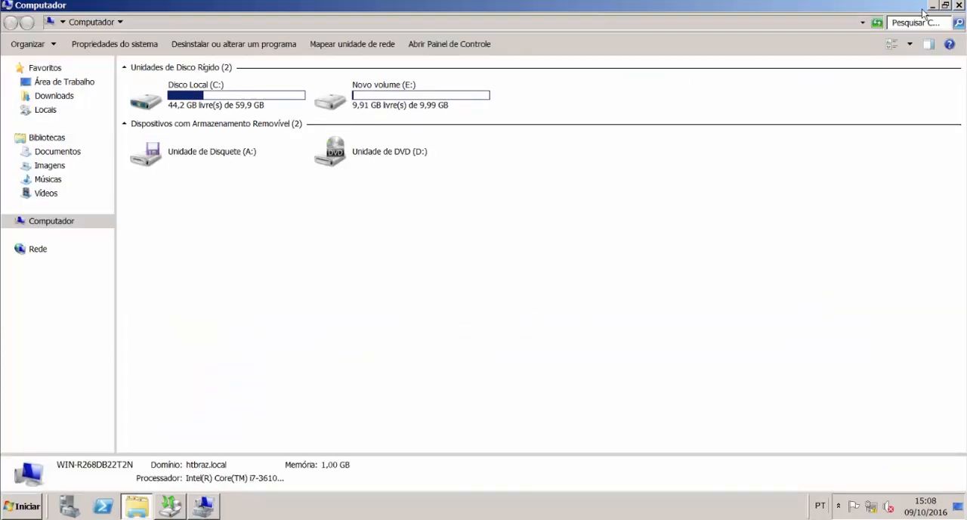
left_click(957, 6)
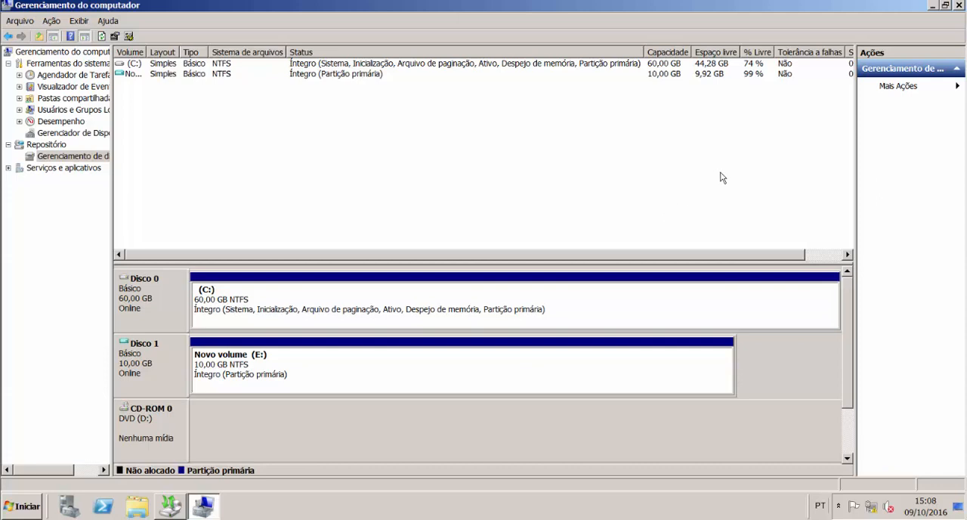
left_click(959, 6)
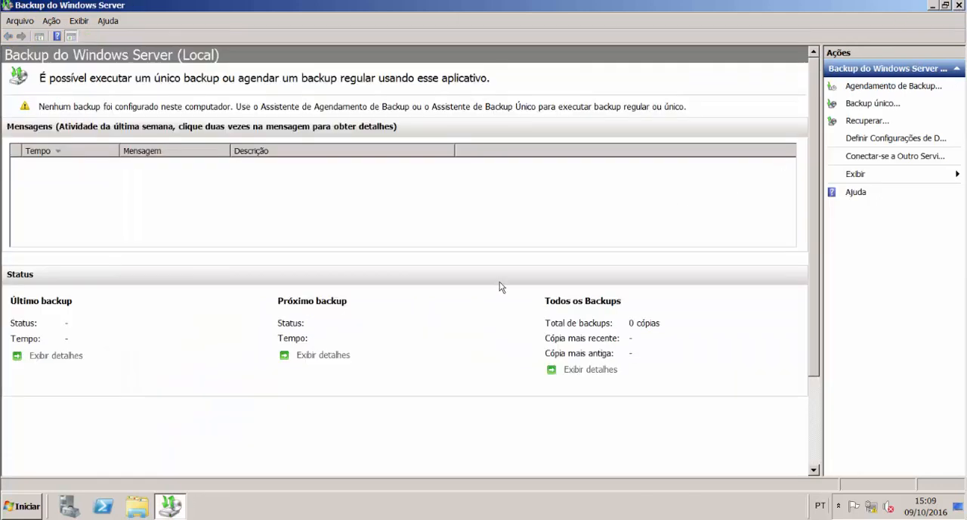
Step: Start the backup scheduling wizard and proceed with the Personalizar configuration
left_click(874, 87)
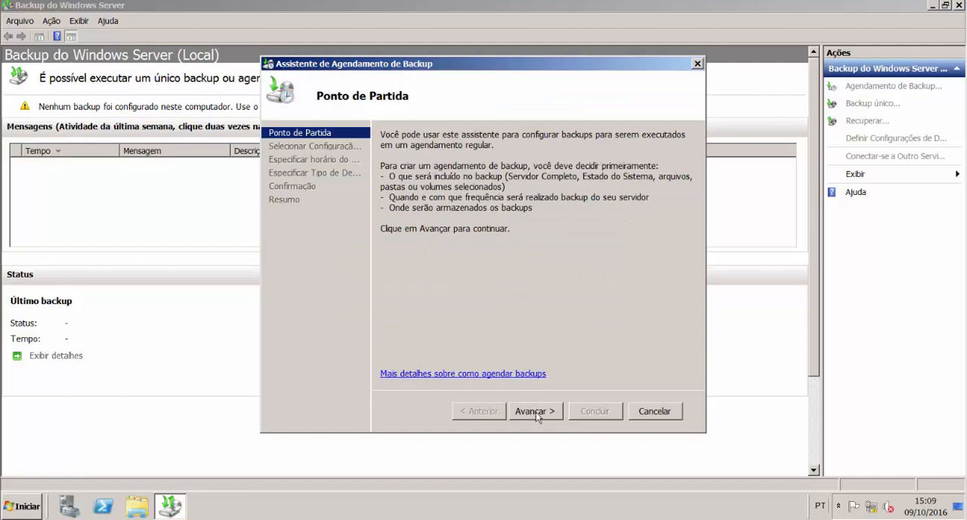
left_click(536, 411)
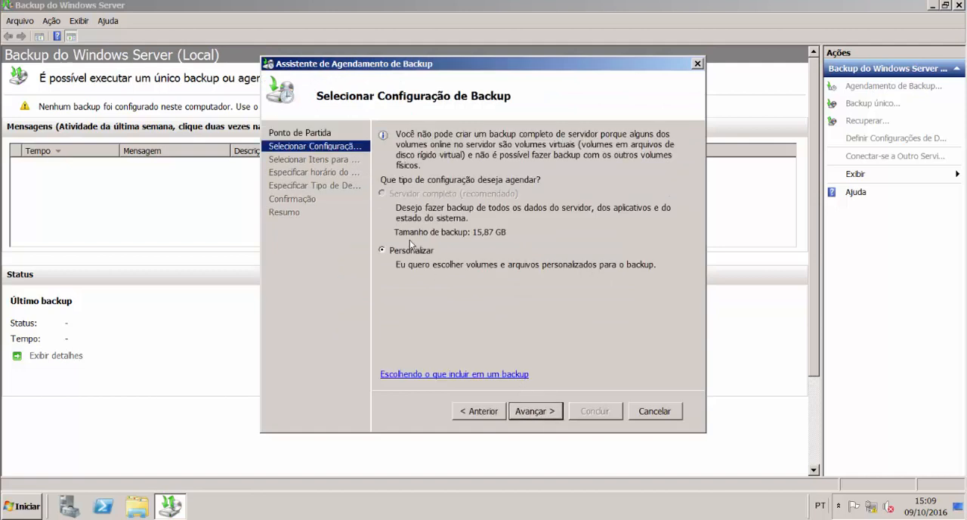
left_click(539, 411)
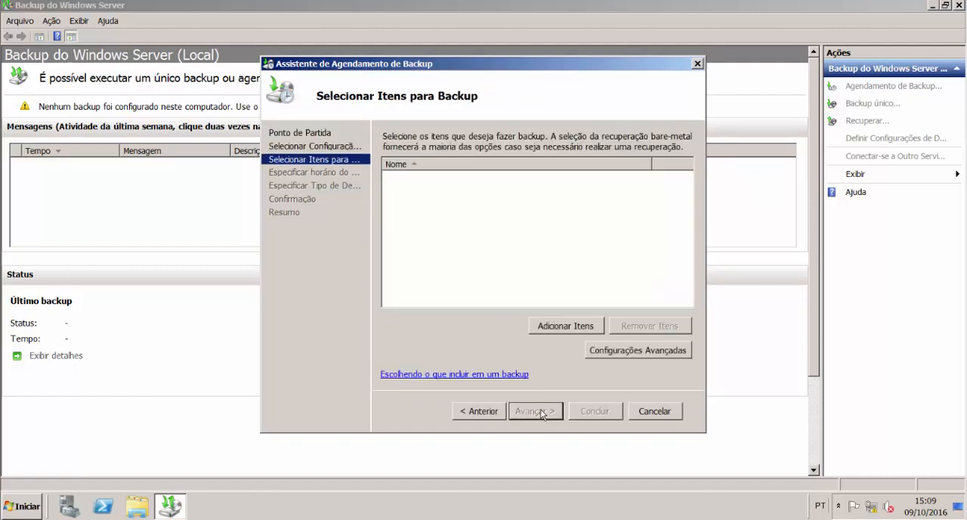
Step: Add the folder C:\Pública with its subfolders to the backup items and continue to the backup schedule
left_click(565, 326)
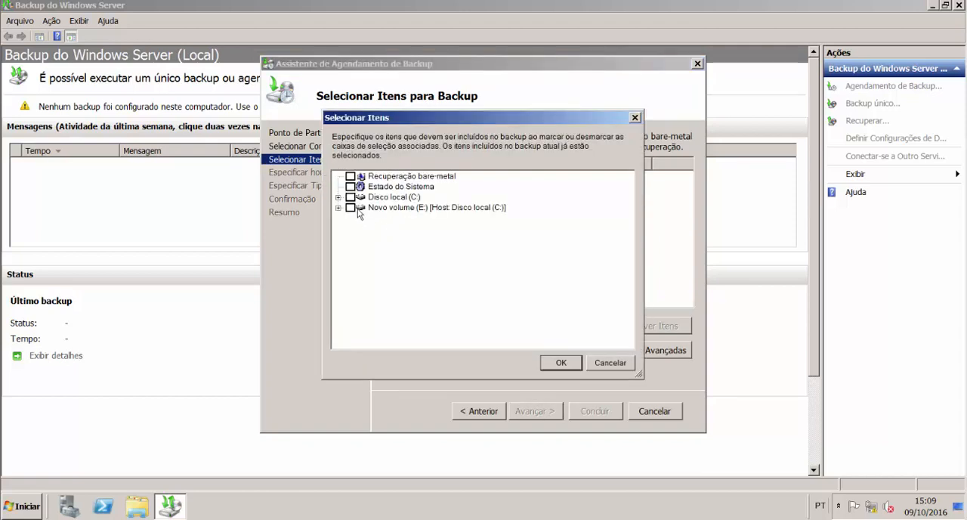
left_click(338, 197)
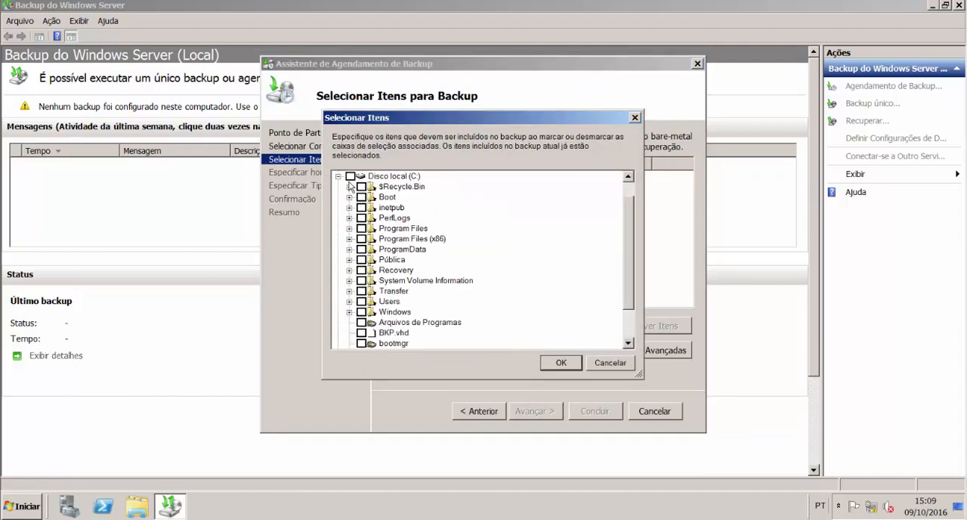
left_click(361, 259)
left_click(349, 260)
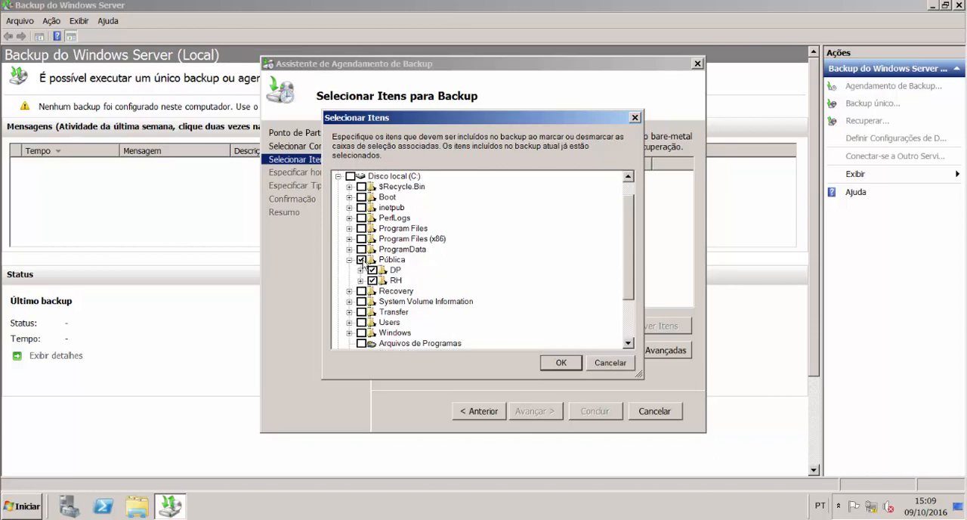
left_click(572, 368)
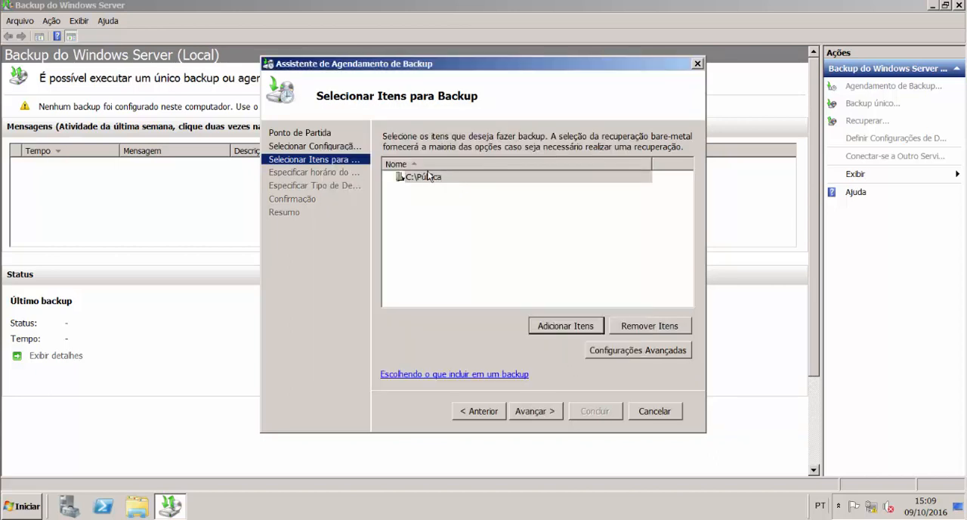
left_click(541, 414)
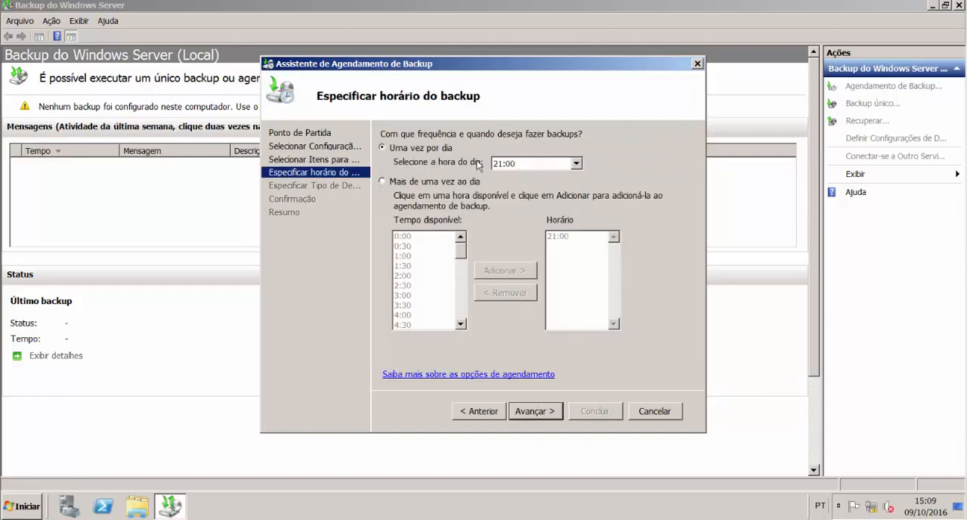
Step: Set the backup to run more than once a day and add 7:00 to the scheduled times
left_click(465, 182)
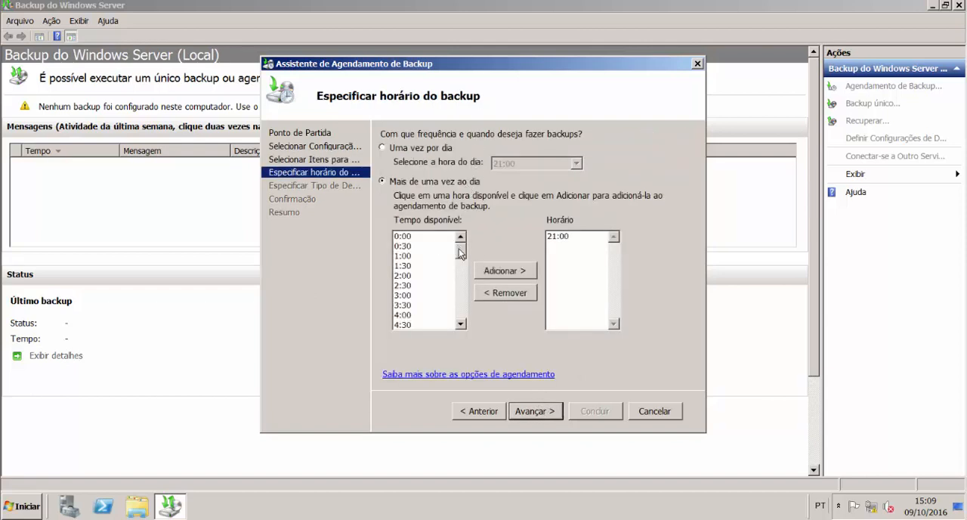
left_click_drag(460, 253, 434, 278)
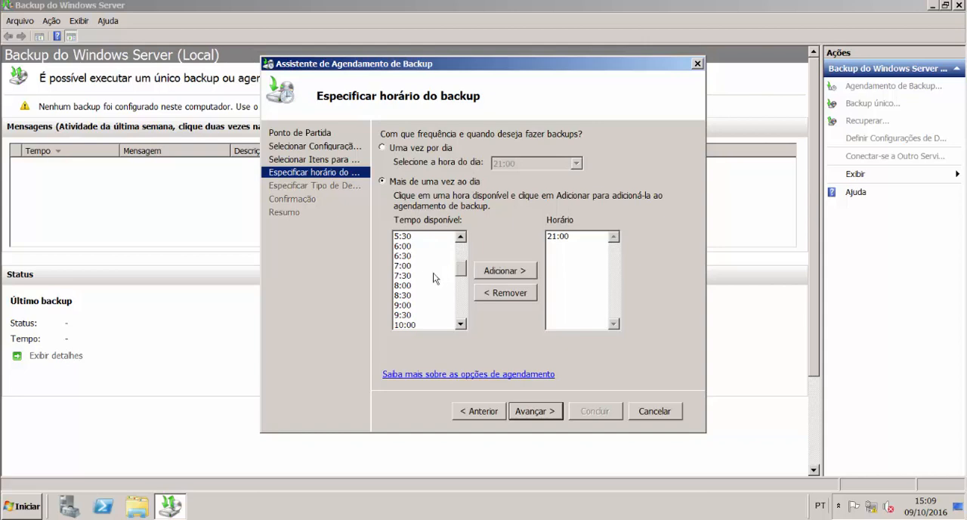
left_click(418, 265)
left_click(492, 271)
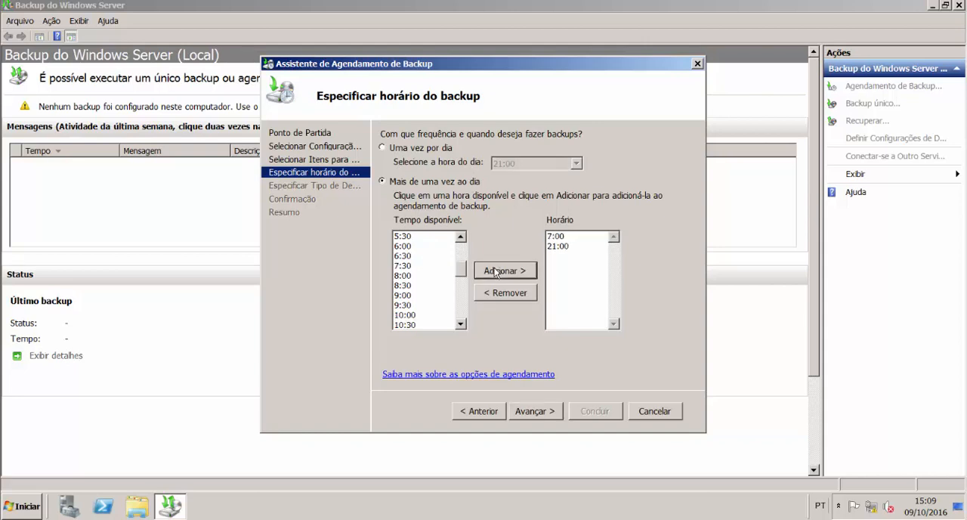
Step: Add 13:30 to the scheduled backup times and continue to the destination type
left_click(558, 235)
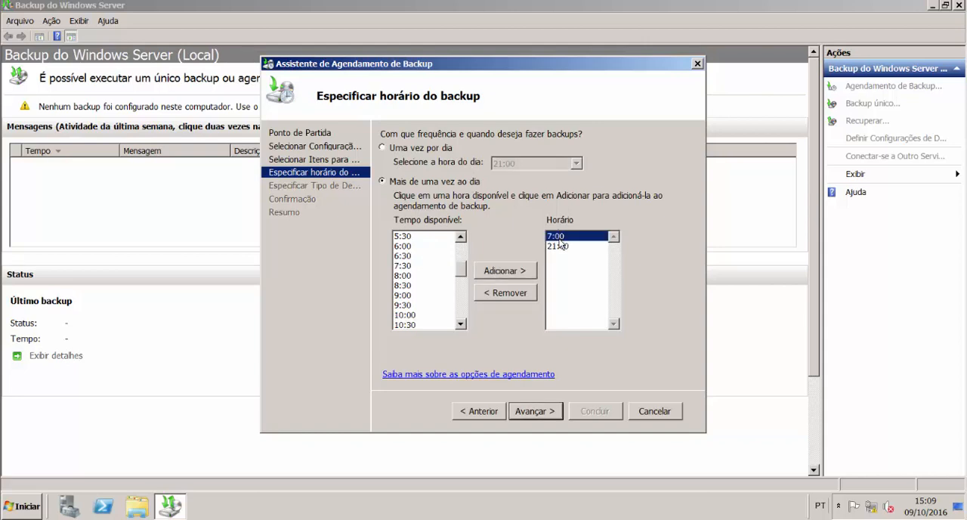
left_click(560, 247)
left_click_drag(463, 266, 462, 282)
left_click(425, 305)
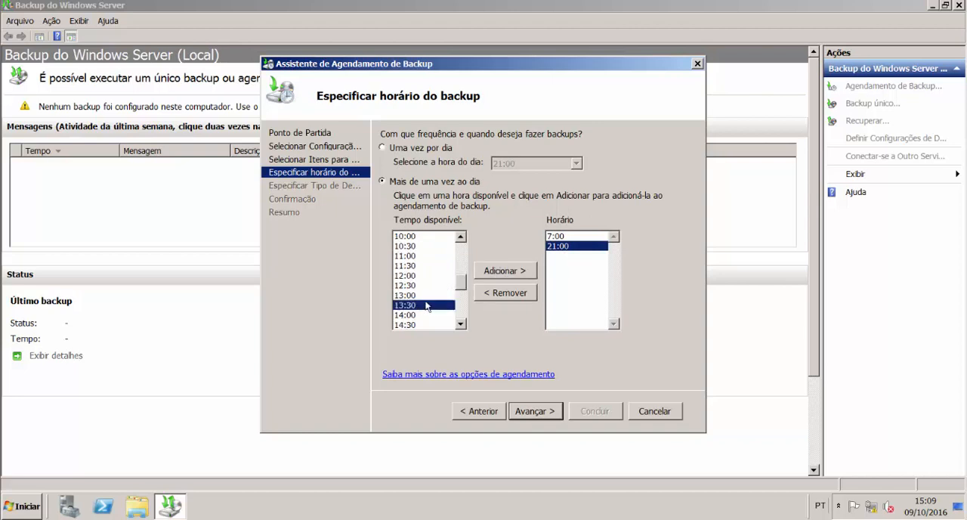
left_click(505, 270)
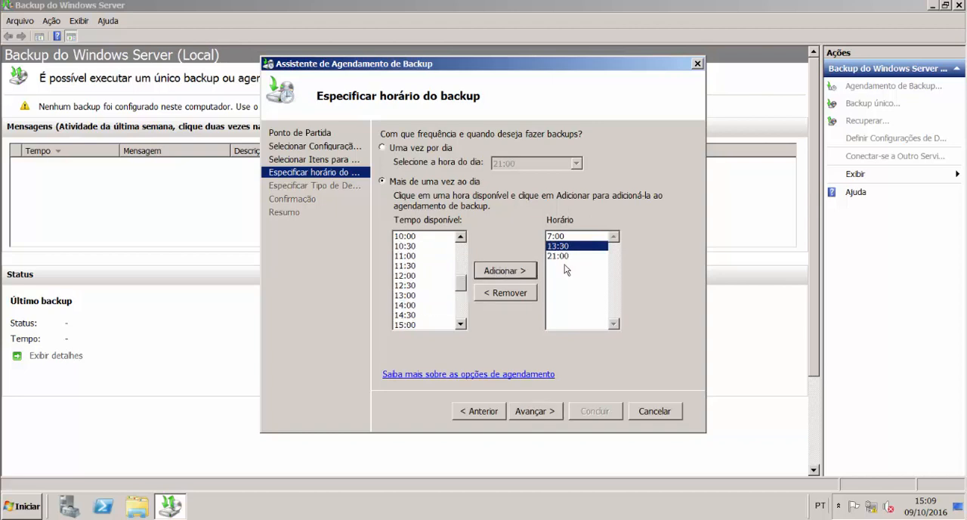
left_click(534, 411)
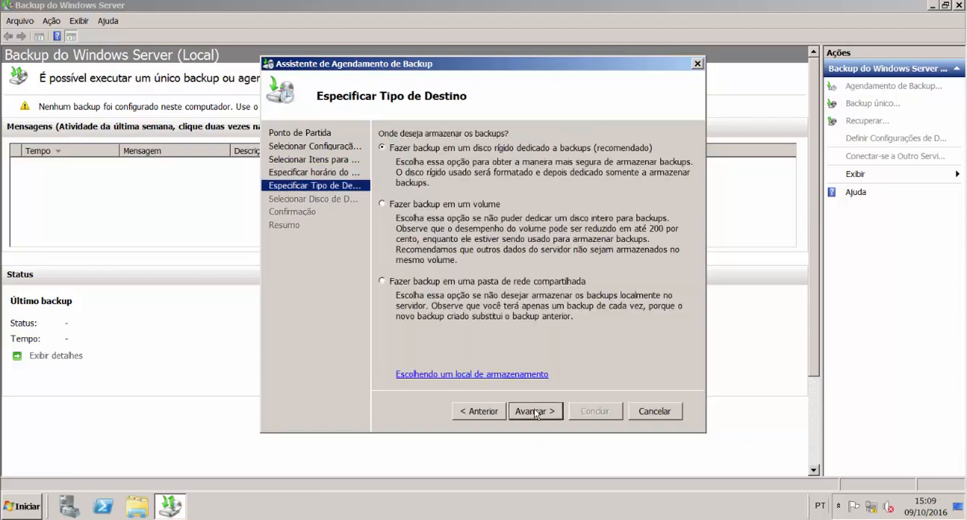
Step: Choose to back up to a volume, add Novo volume (E:) as the destination, and finish the backup schedule
left_click(457, 206)
left_click(538, 417)
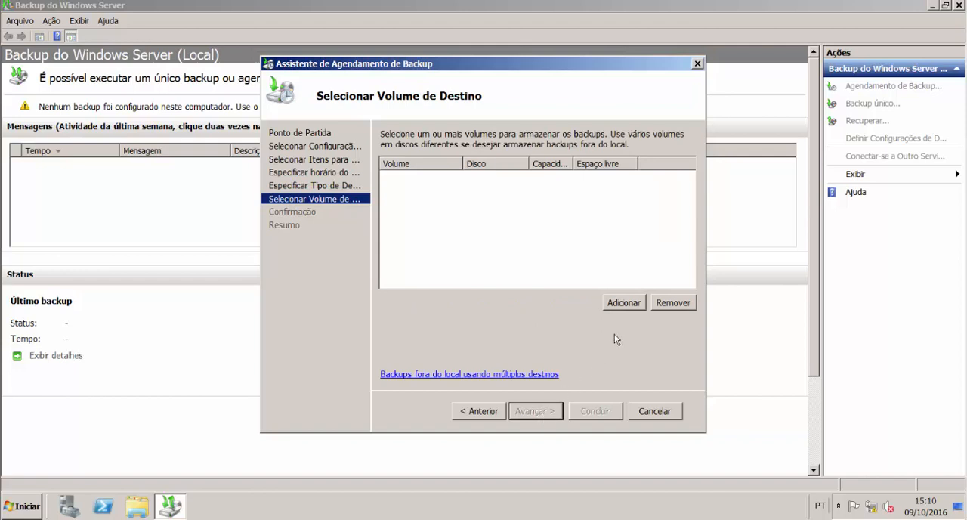
left_click(625, 303)
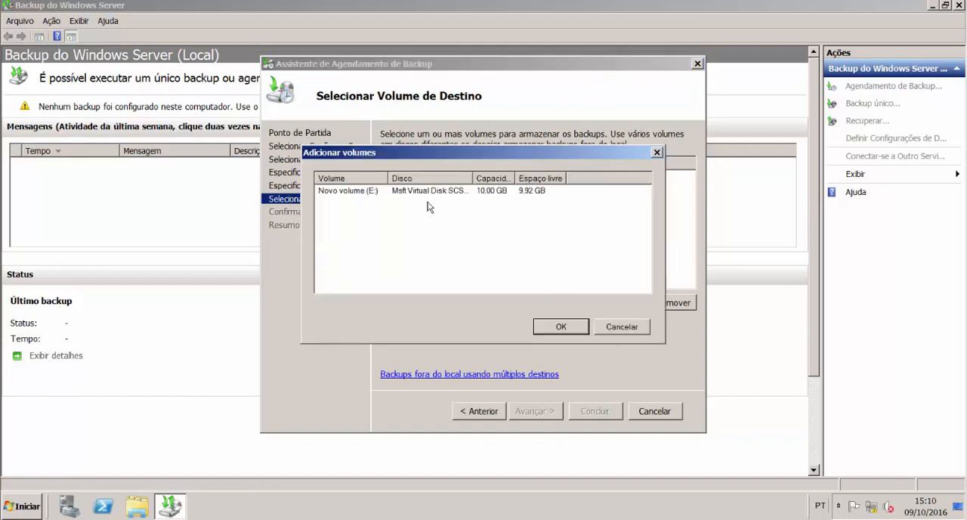
left_click(421, 194)
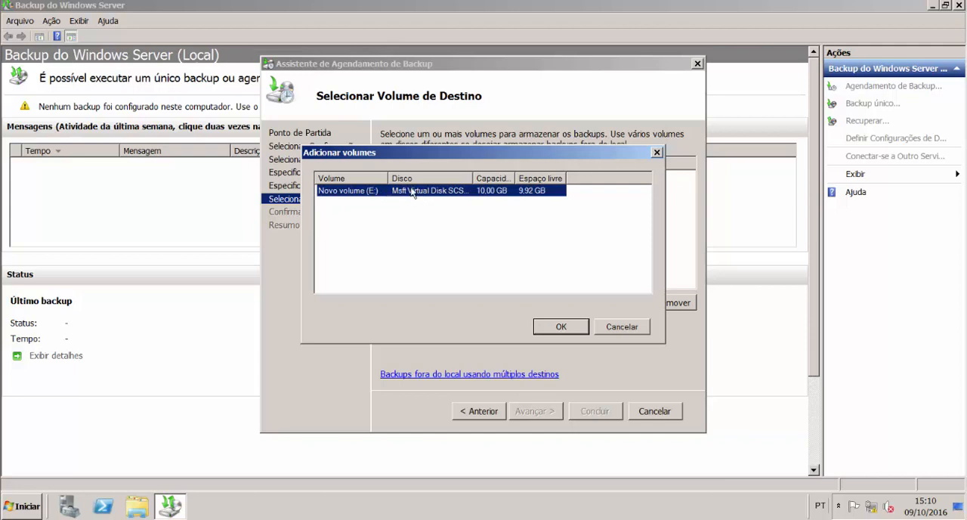
left_click(578, 329)
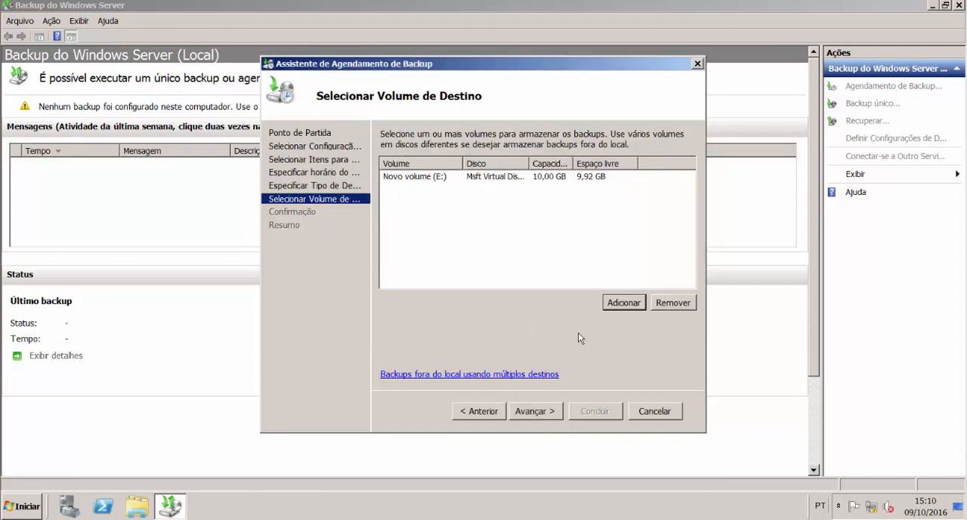
left_click(545, 411)
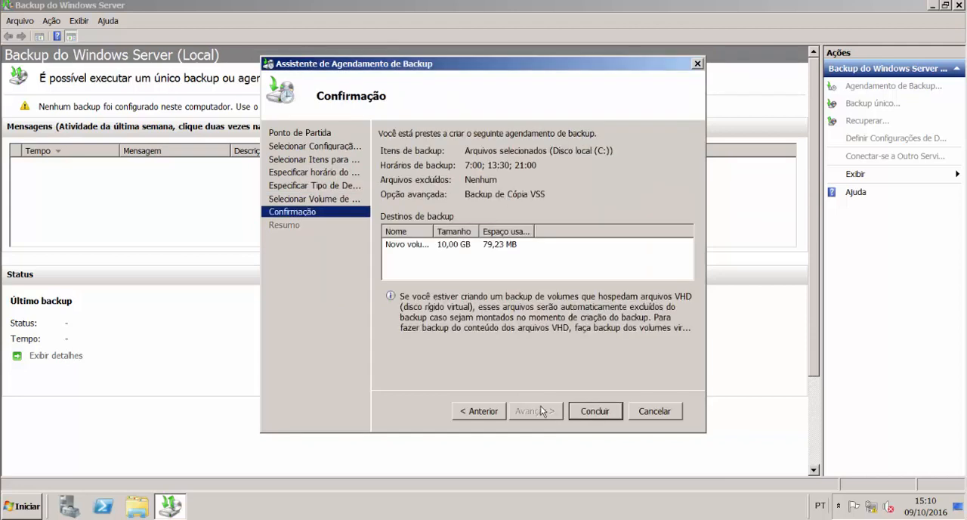
left_click(597, 413)
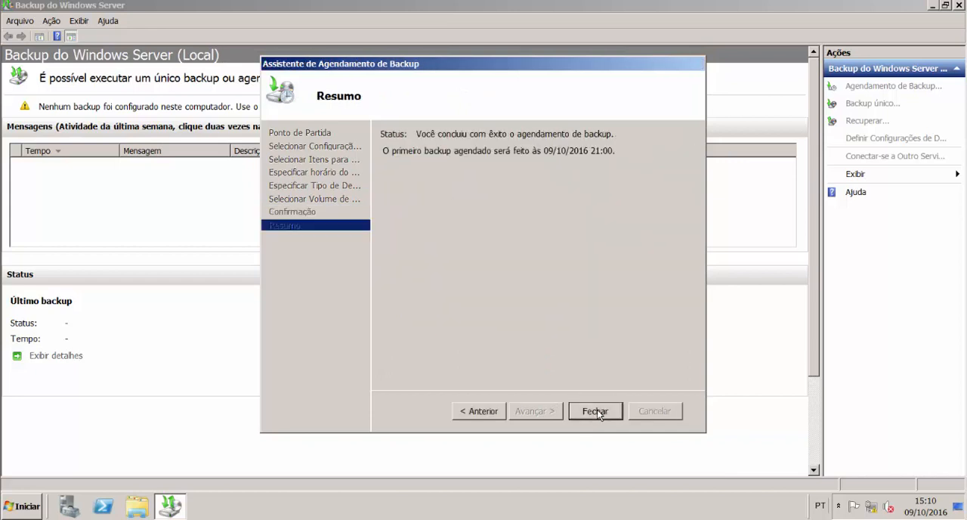
left_click(596, 411)
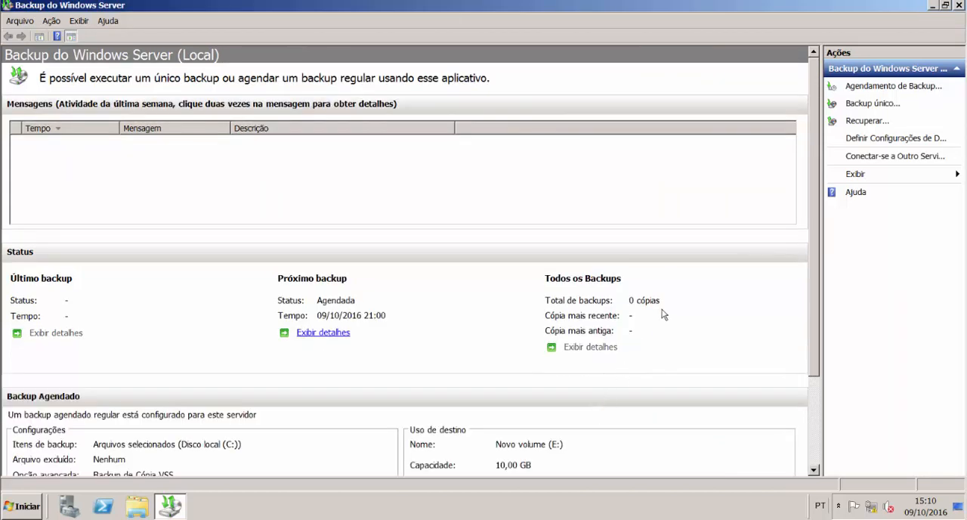
Step: Run a one-time backup using the scheduled backup options, close its wizard, and select its entry in the messages list
left_click(851, 107)
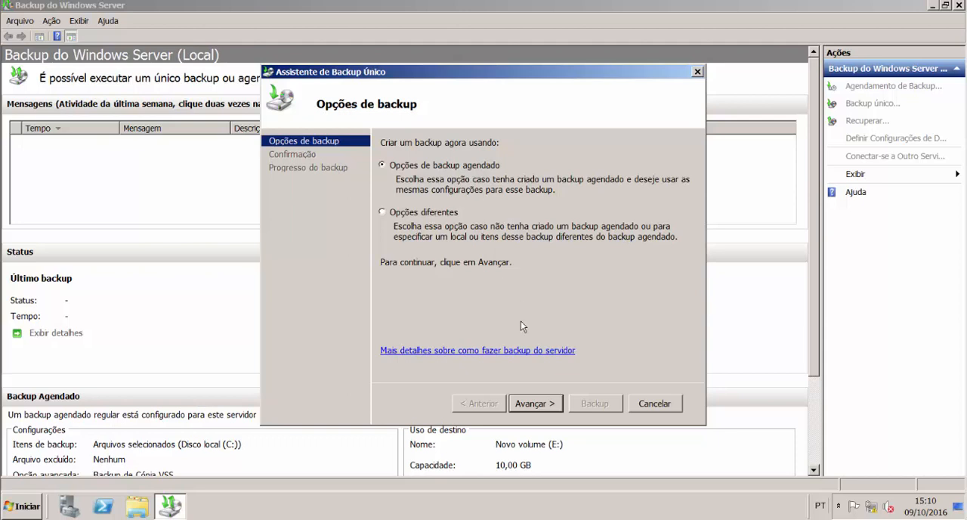
left_click(537, 402)
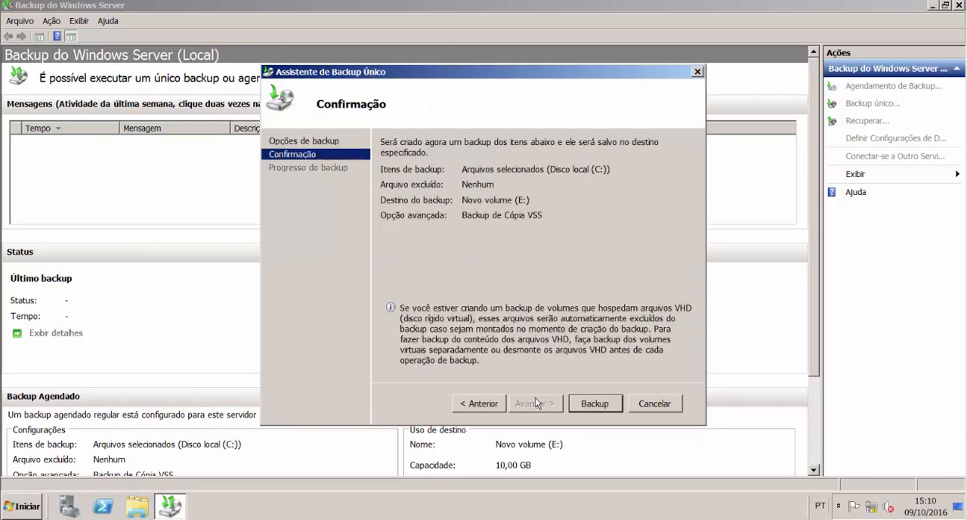
left_click(597, 404)
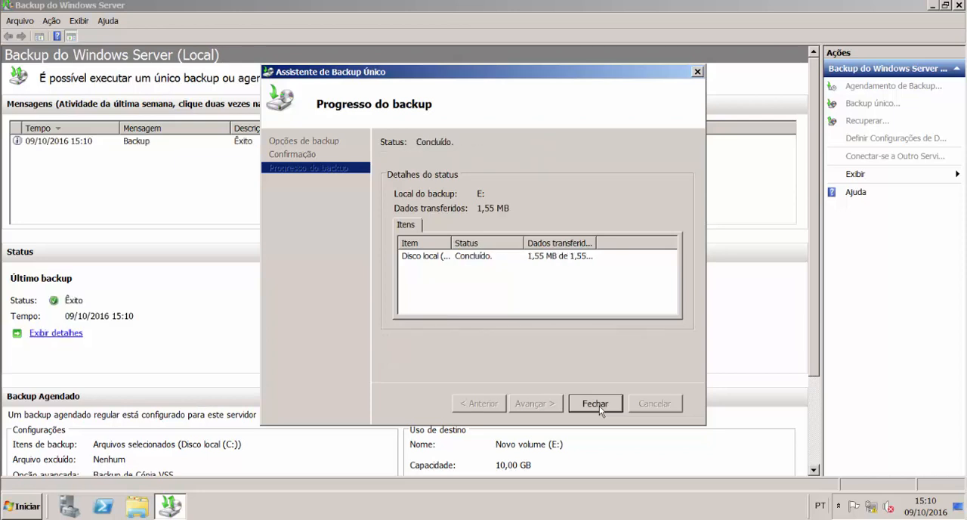
left_click(594, 403)
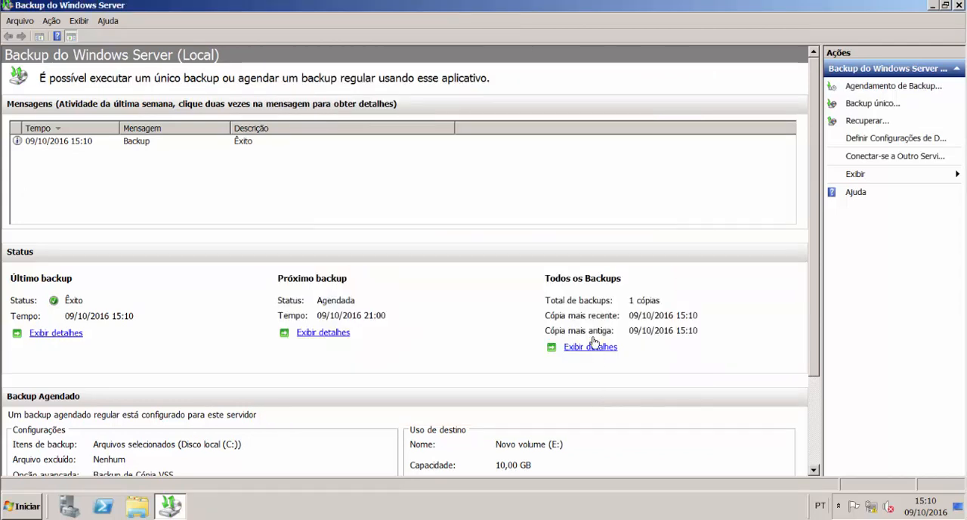
left_click(74, 140)
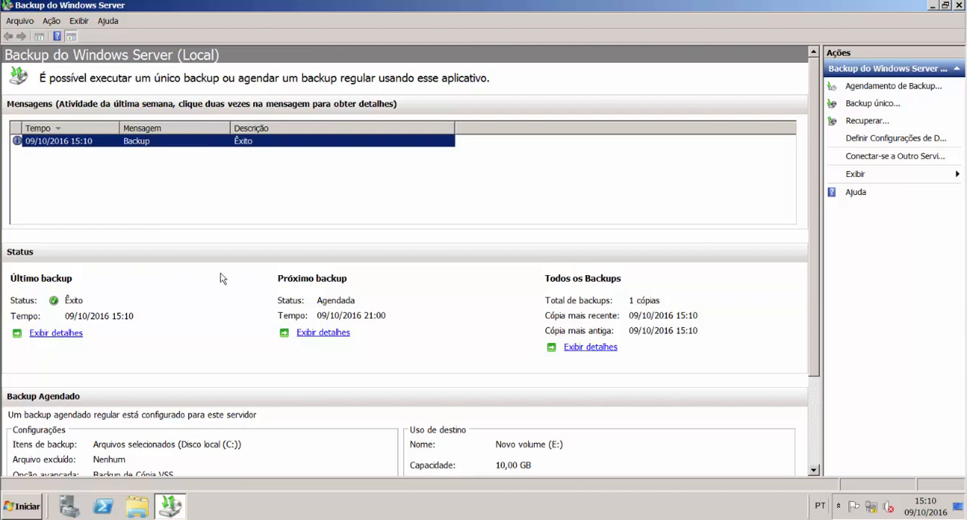
Step: Inspect the contents of Novo volume (E:) in the file explorer, including the WindowsImageBackup folder and its server subfolder
key("super+e")
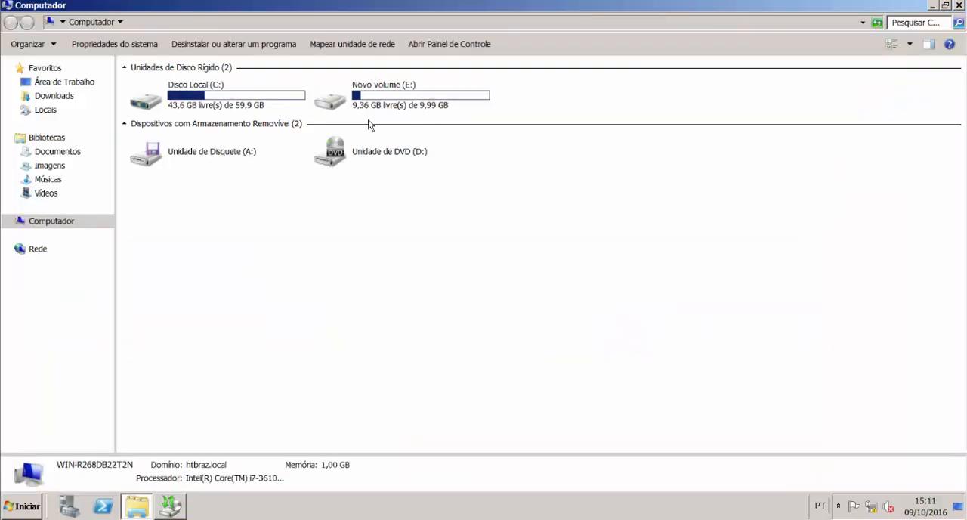
double_click(379, 111)
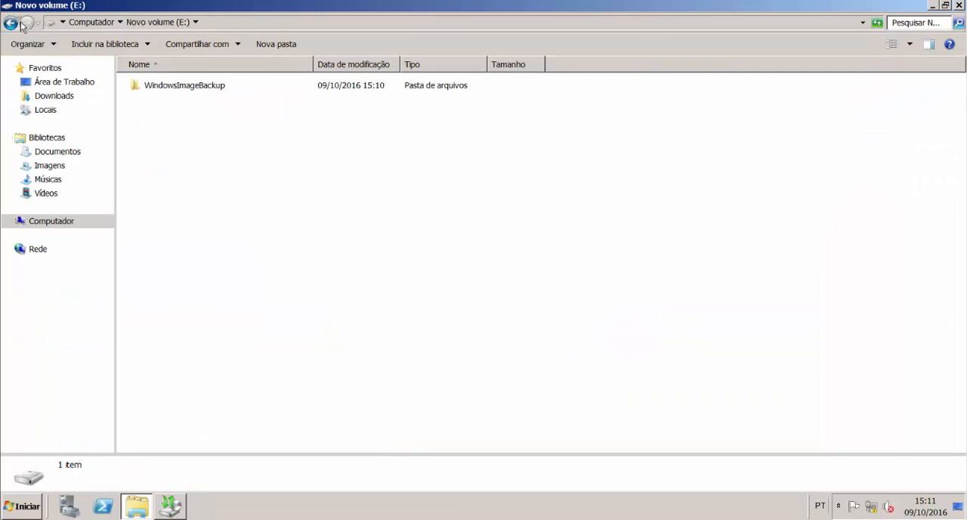
double_click(199, 87)
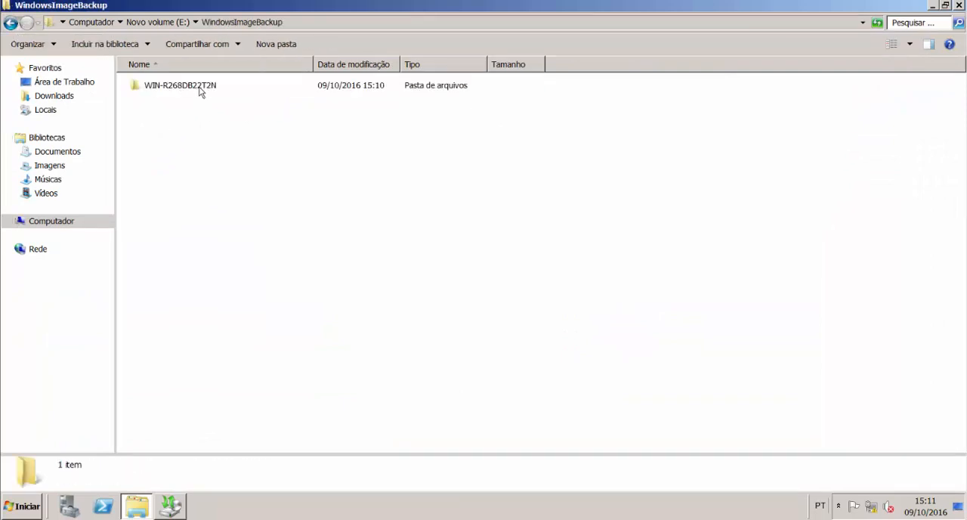
double_click(200, 87)
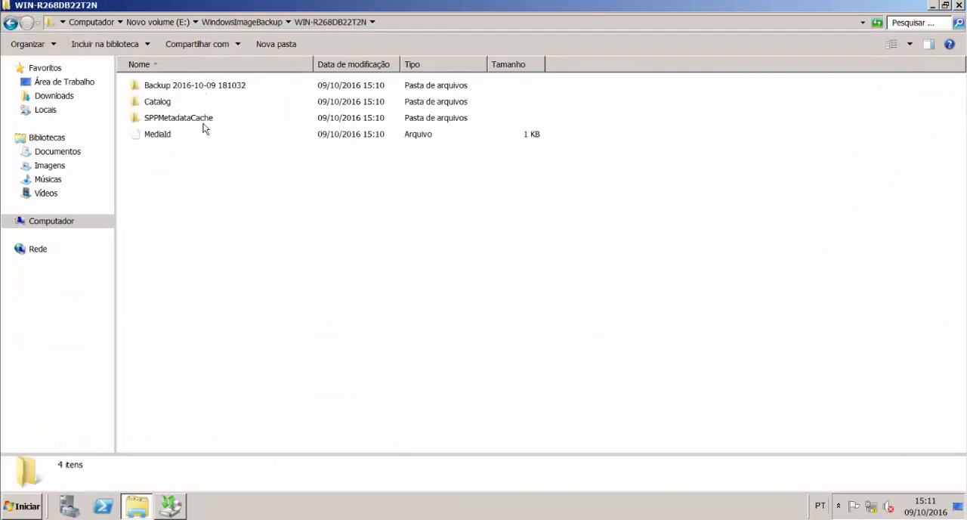
left_click(12, 24)
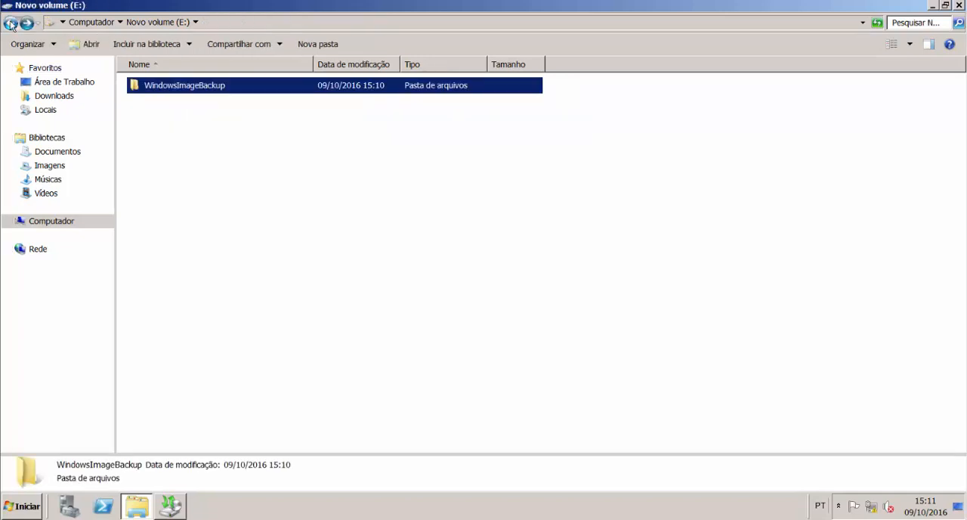
left_click(11, 24)
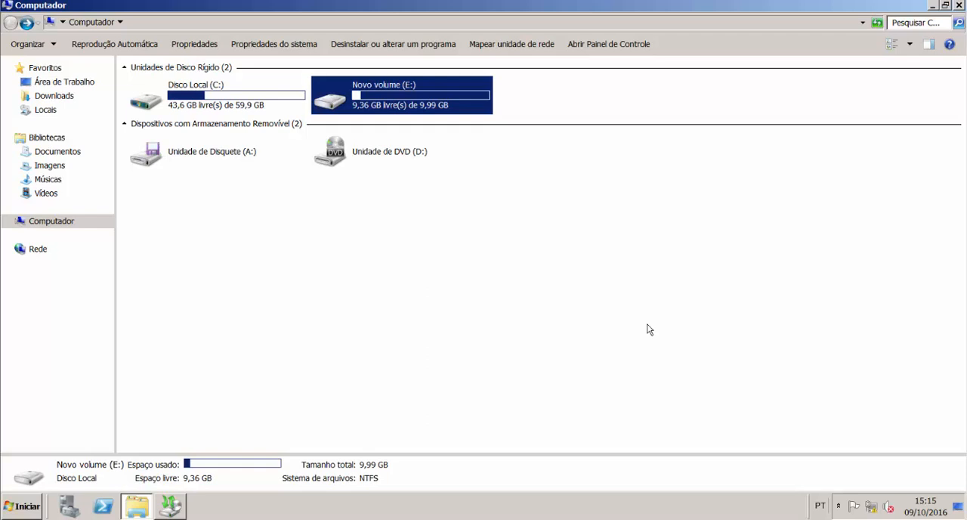
double_click(435, 107)
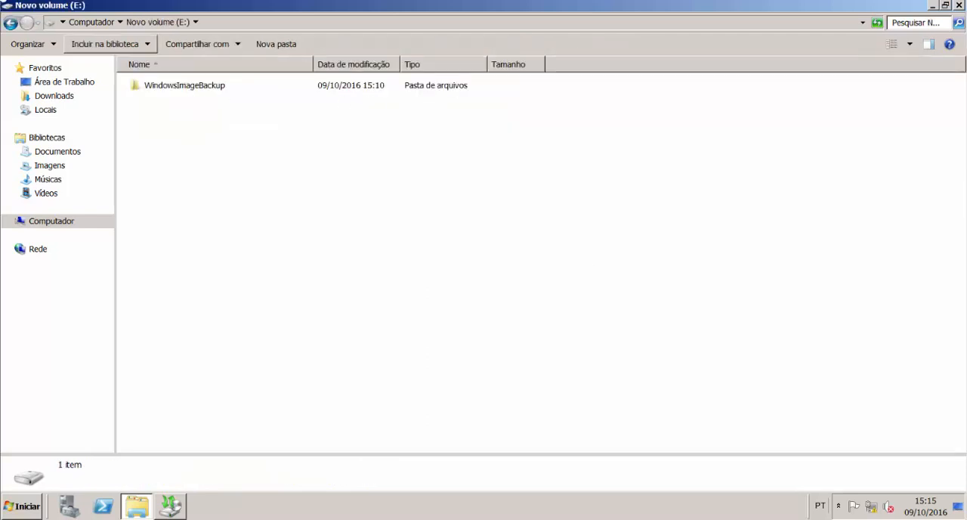
left_click(11, 23)
Step: Permanently delete the RH folder from C:\Pública
double_click(201, 89)
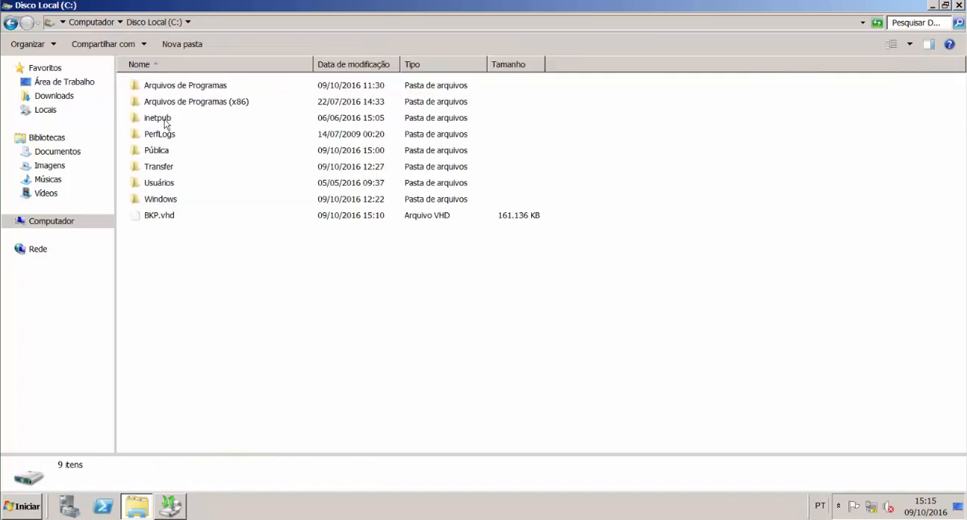
double_click(155, 152)
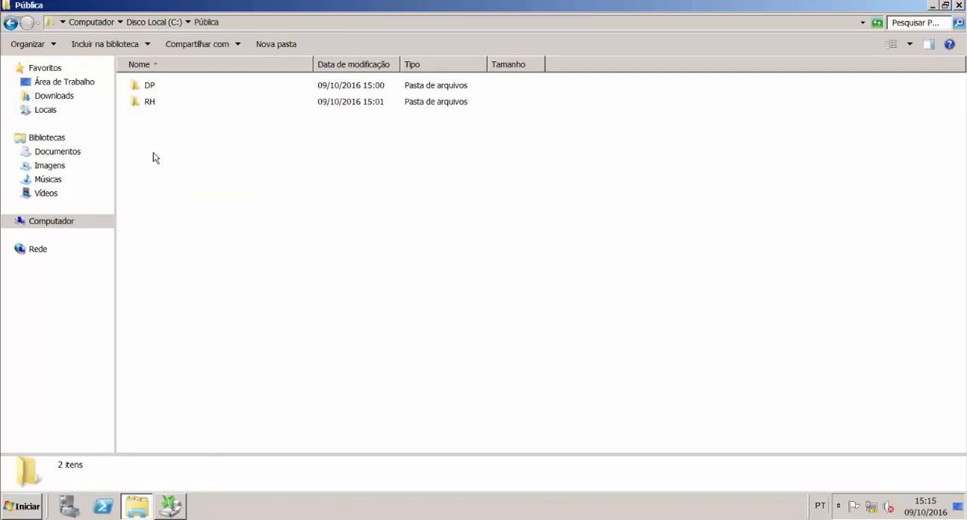
left_click(155, 106)
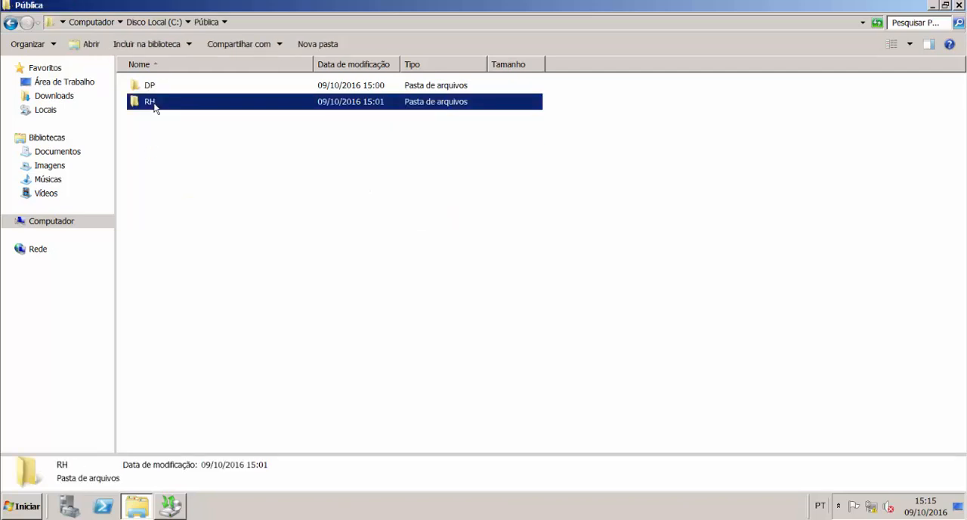
key("shift+Delete")
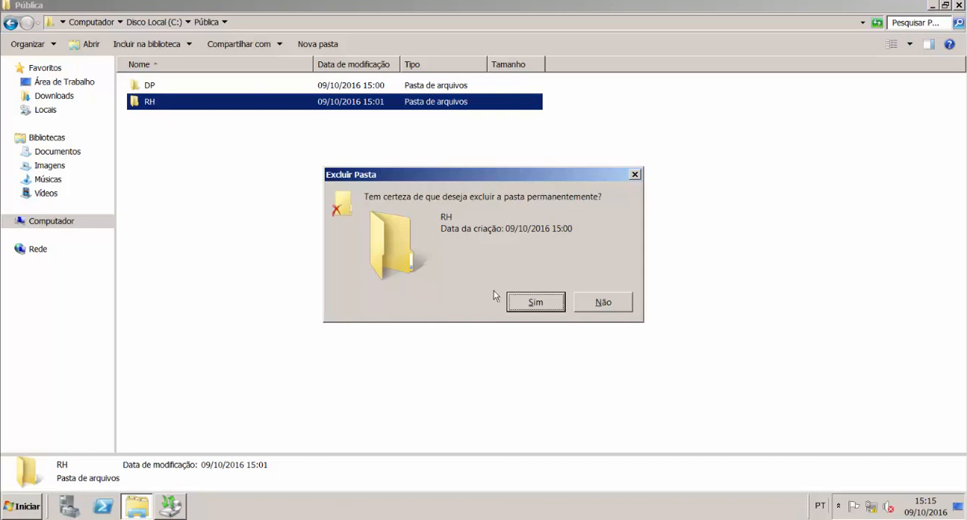
left_click(531, 302)
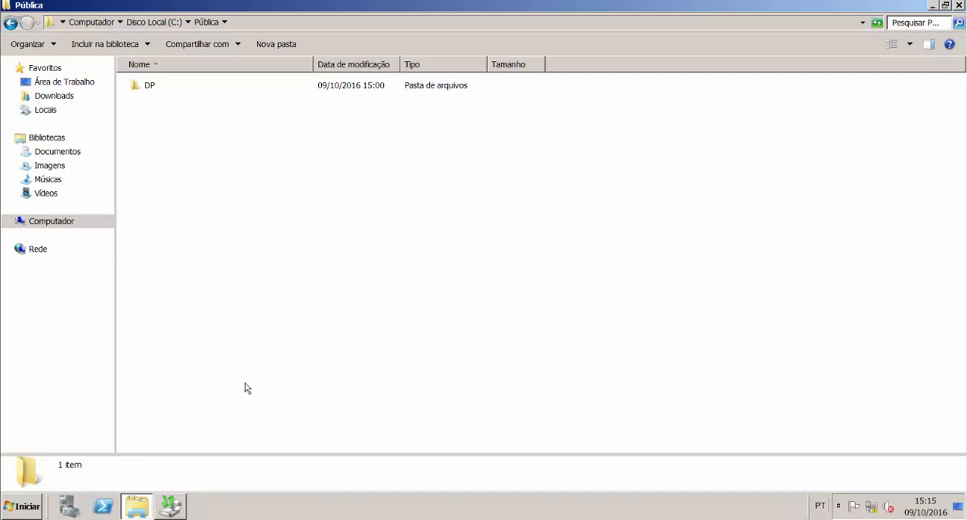
Step: Start a recovery from this server's 09/10/2016 15:10 backup in Backup do Windows Server, with Arquivos e pastas as the recovery type
left_click(182, 514)
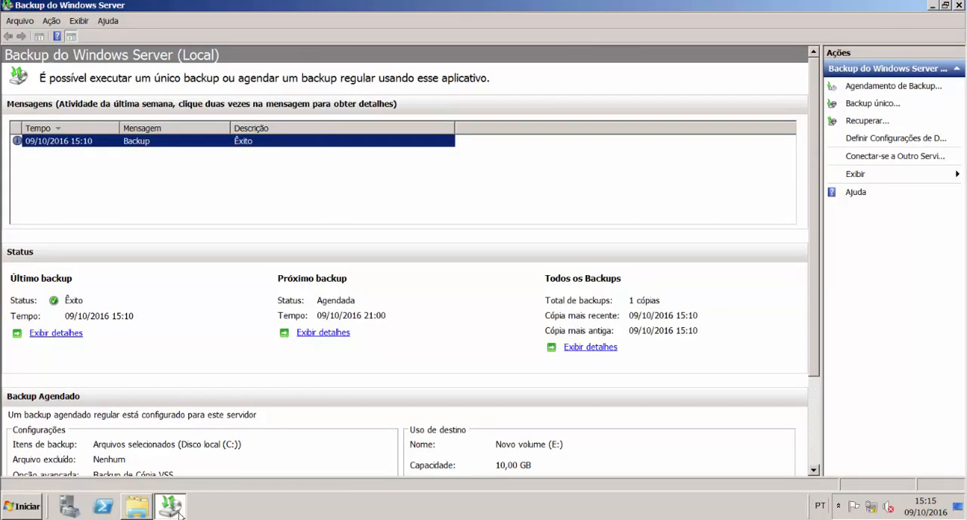
left_click(862, 121)
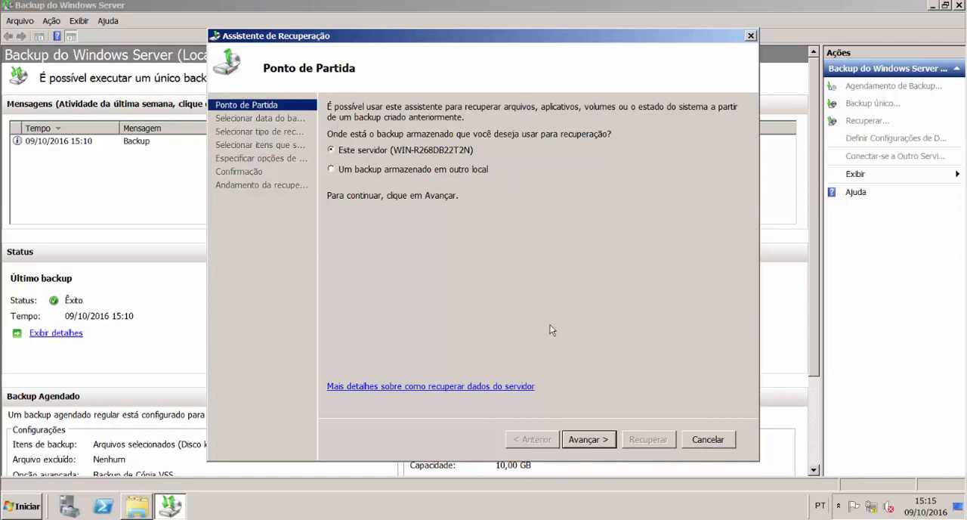
left_click(588, 441)
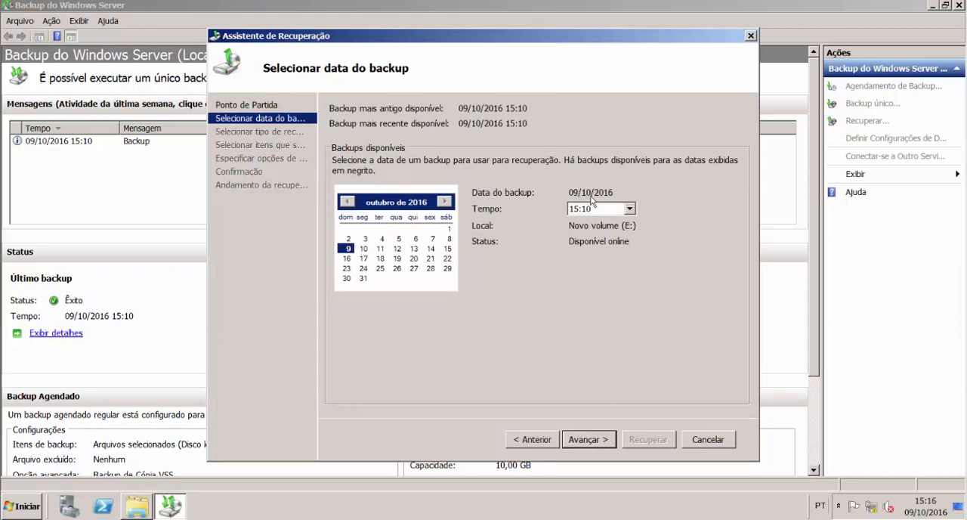
left_click(586, 437)
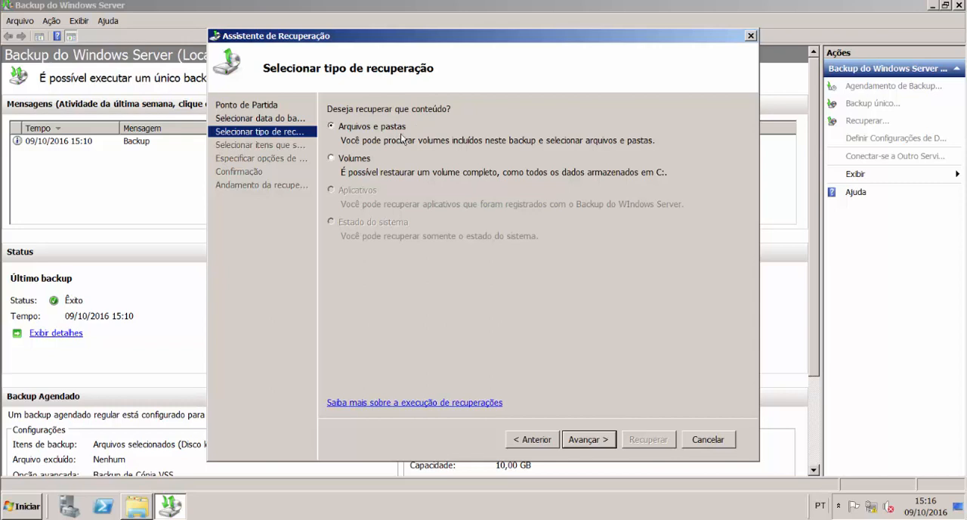
left_click(586, 439)
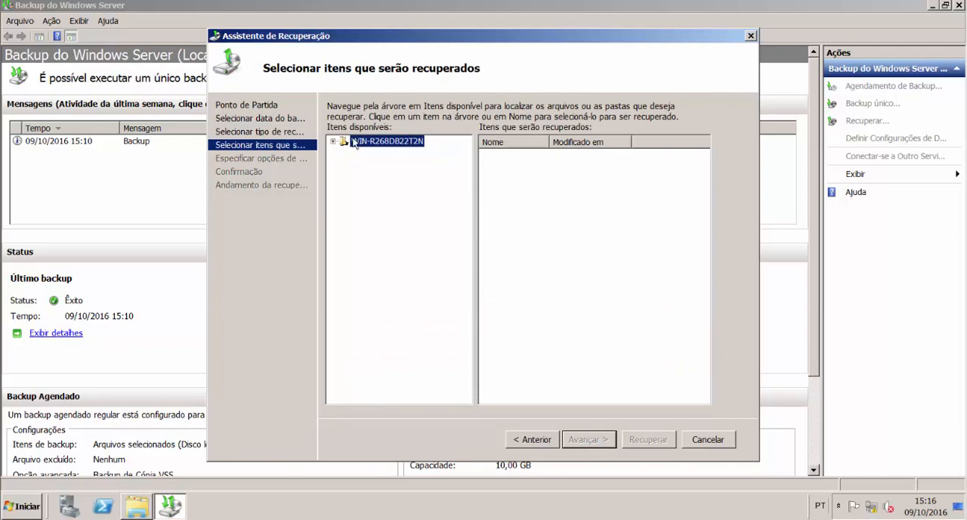
Step: Expand the backup's Disco local (C:) and Pública folders and select only the RH folder as the item to recover
left_click(332, 141)
left_click(344, 153)
left_click(364, 165)
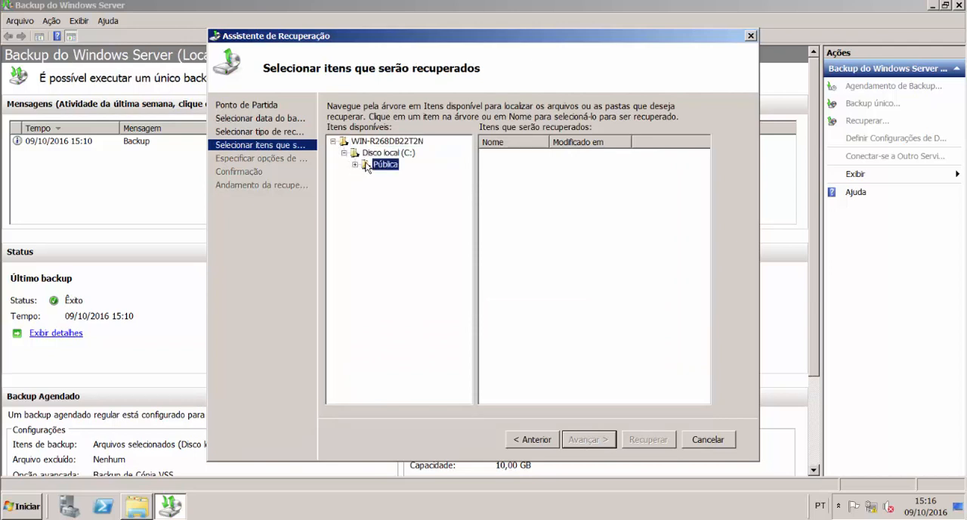
left_click(354, 164)
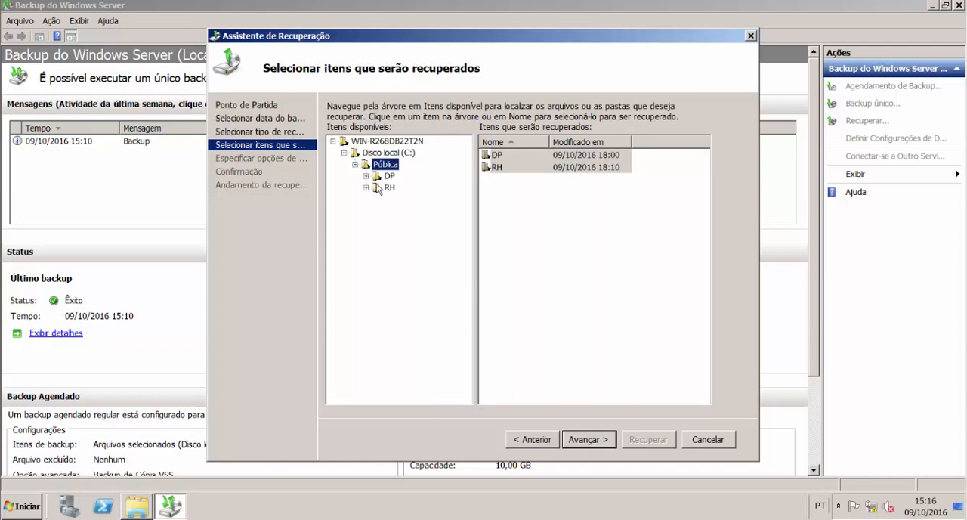
left_click(388, 188)
left_click(392, 165)
left_click(516, 168)
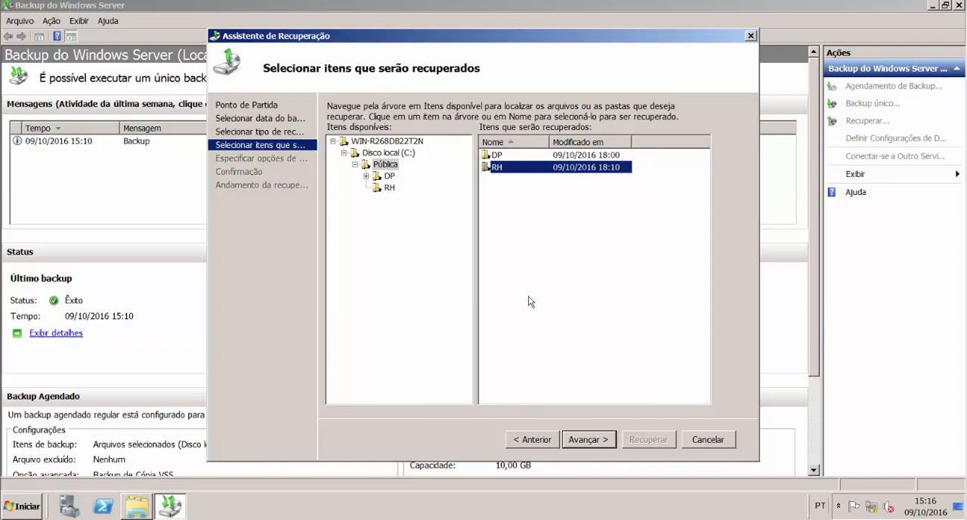
Step: Recover RH to its original location with copies kept of both versions, close the wizard, and select the Recuperação de Arquivo message
left_click(586, 444)
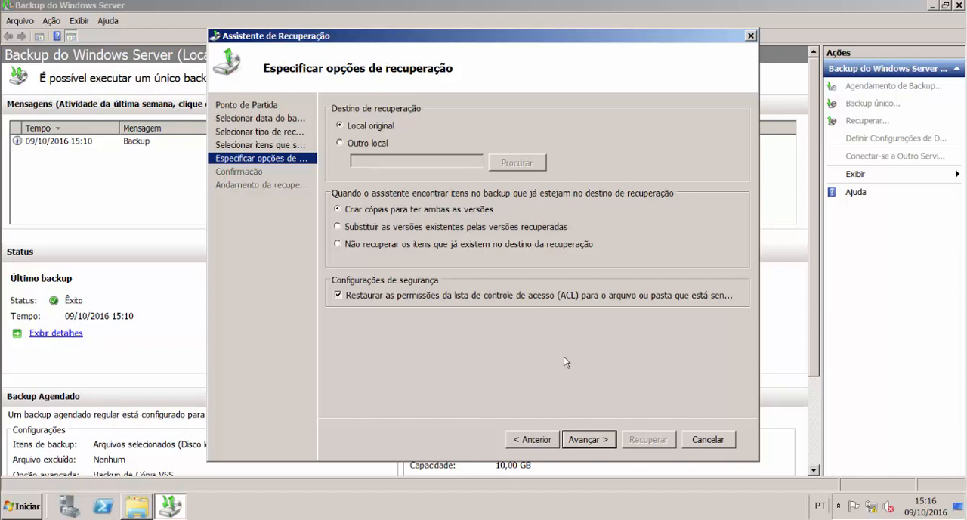
left_click(586, 440)
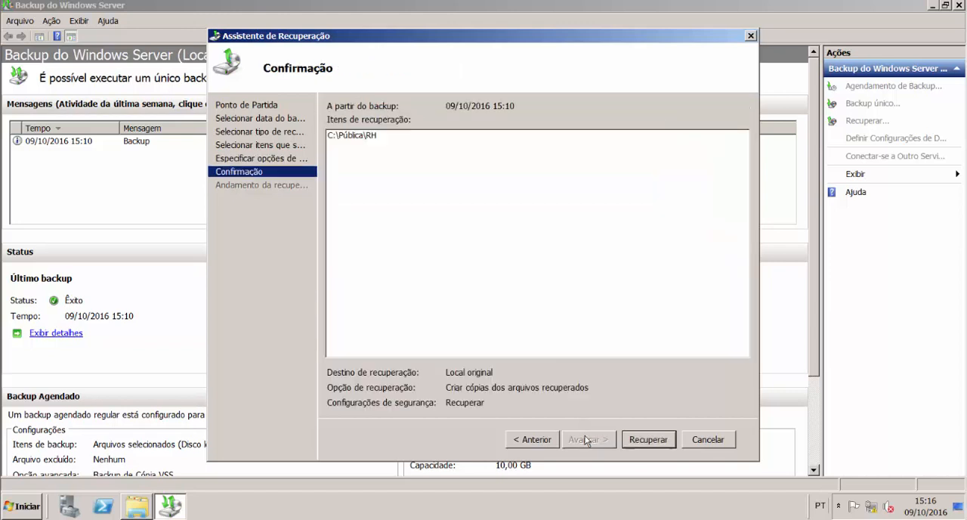
left_click(655, 440)
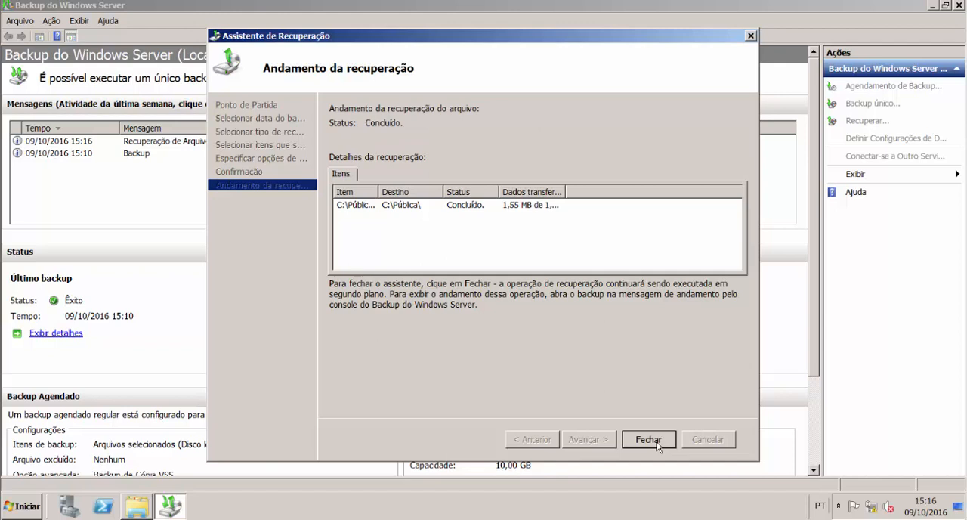
left_click(655, 441)
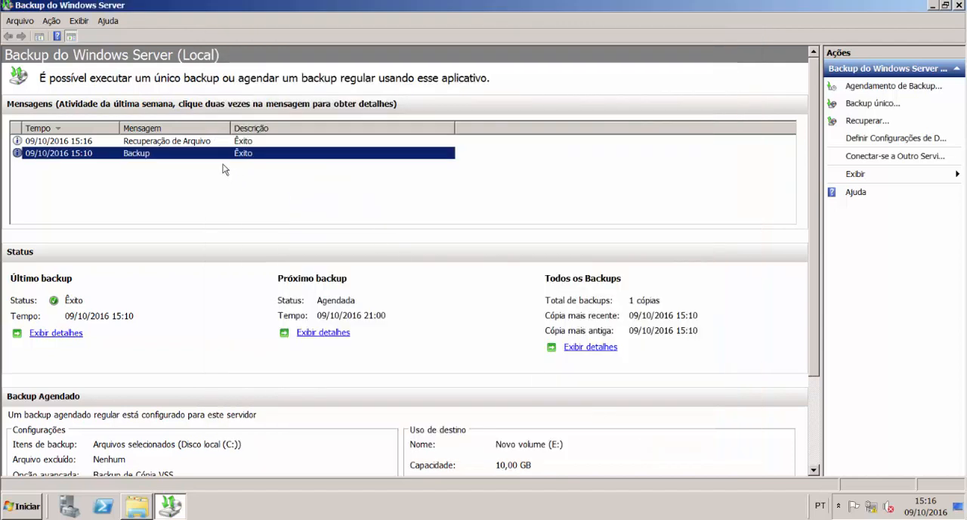
left_click(194, 141)
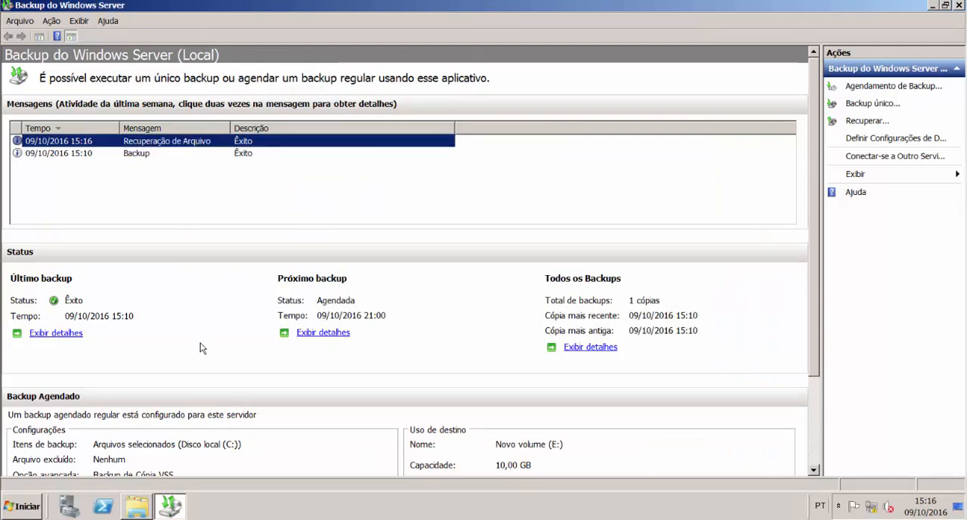
Step: Check the contents of the recovered RH folder in C:\Pública, and close the file explorer and Backup do Windows Server
left_click(137, 506)
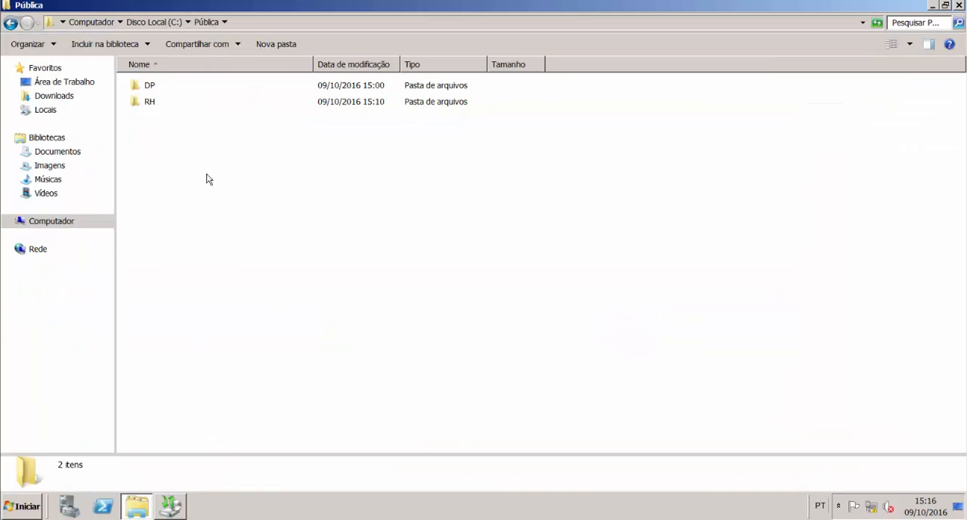
left_click(189, 106)
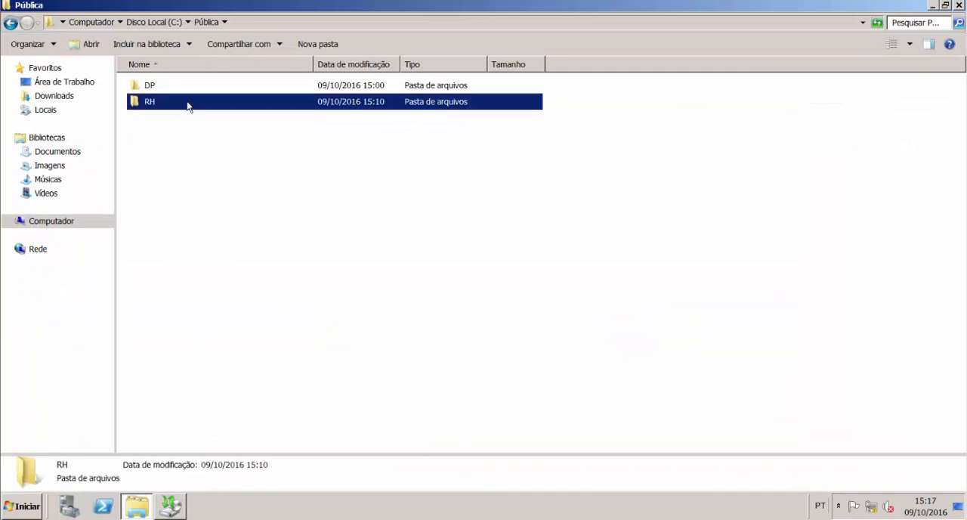
double_click(189, 106)
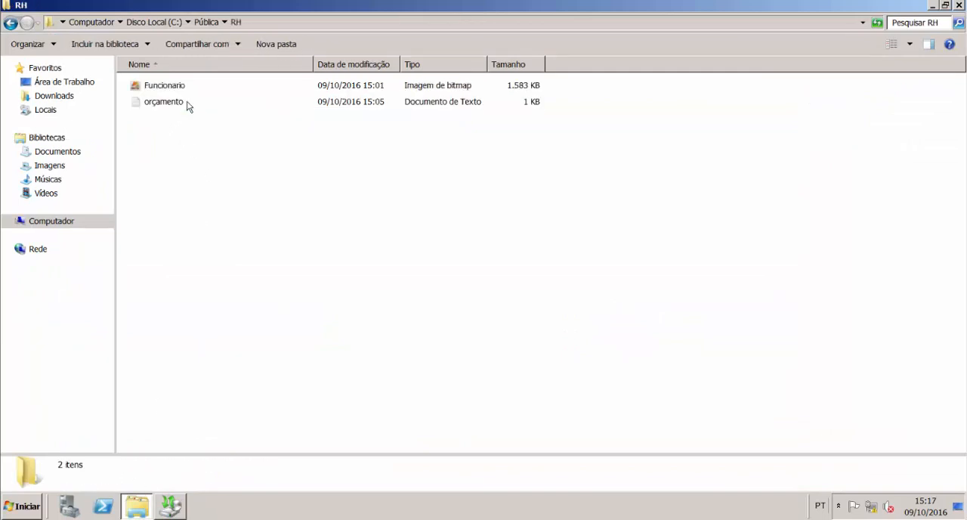
left_click(12, 24)
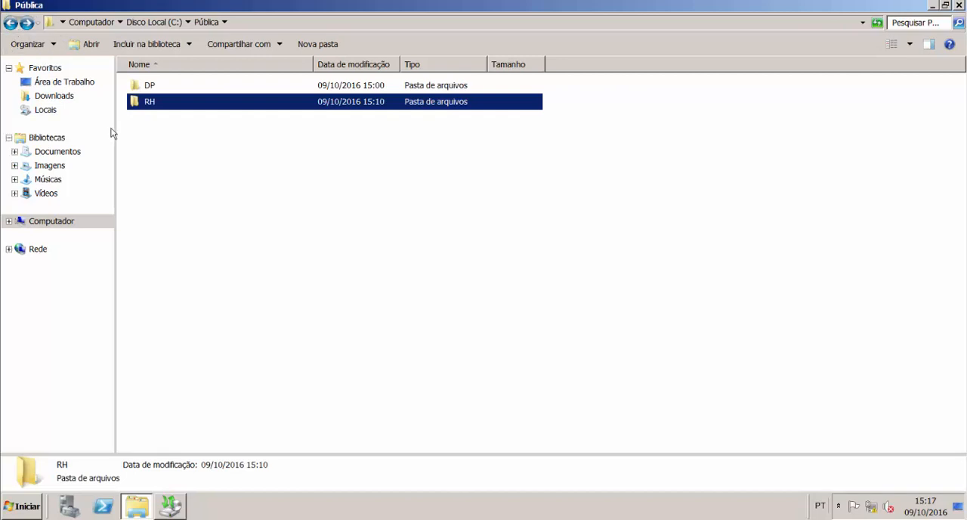
left_click(269, 247)
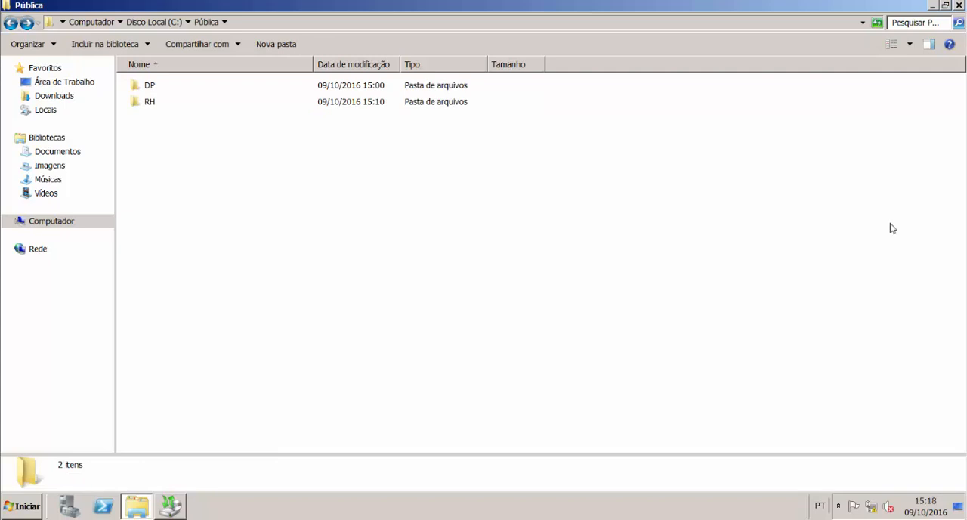
left_click(960, 5)
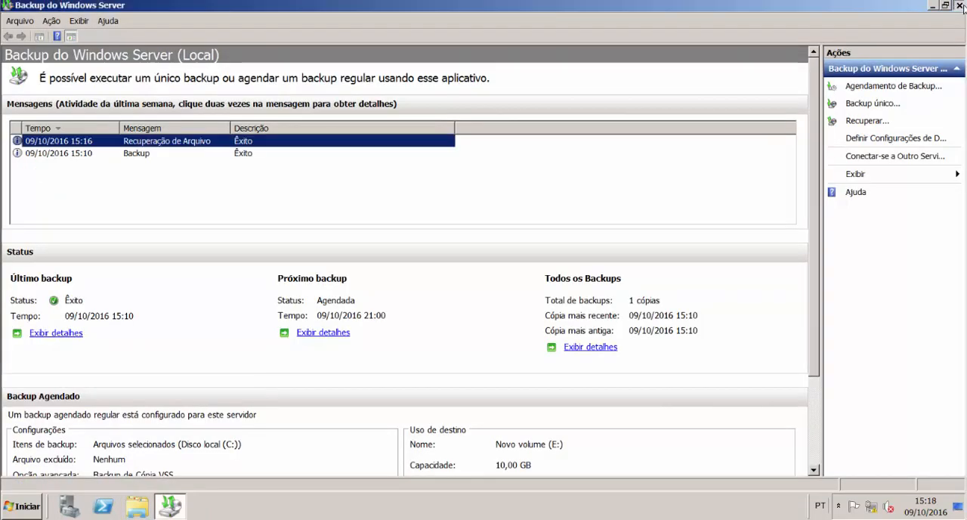
left_click(961, 5)
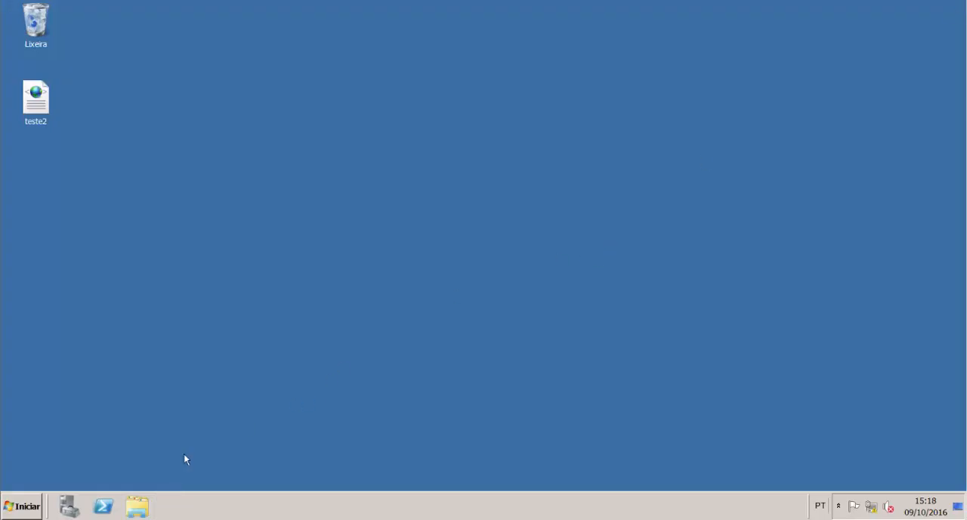
Step: Open the shadow copy configuration for Disco Local (C:) from Computador in the file explorer
left_click(137, 505)
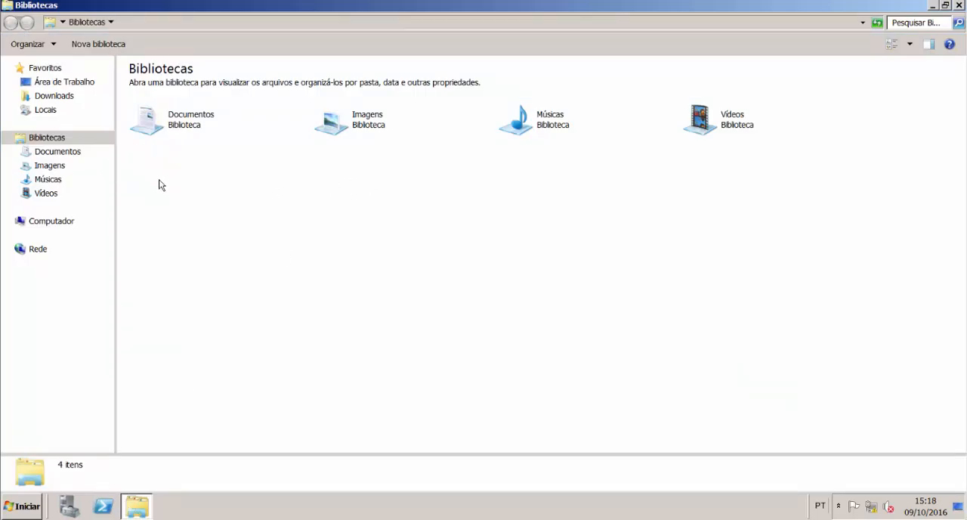
left_click(64, 222)
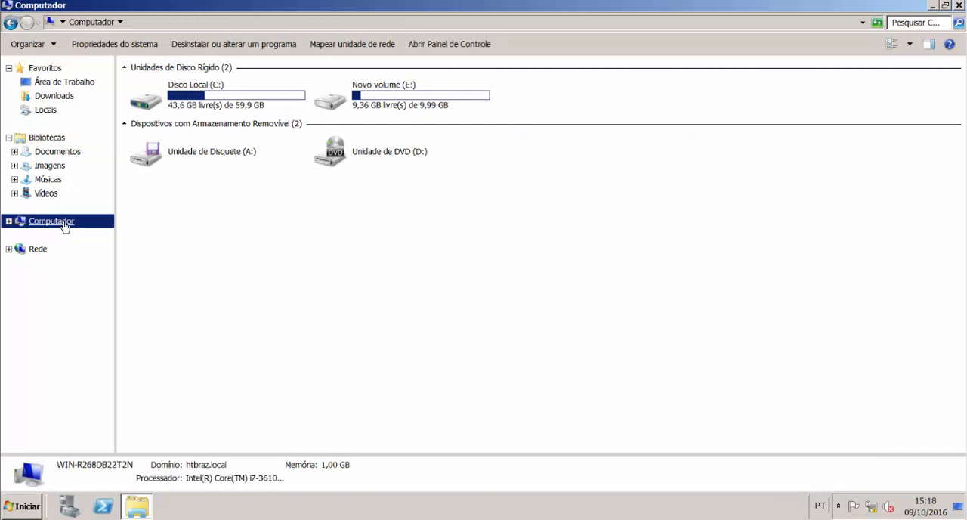
left_click(417, 99)
left_click(221, 110)
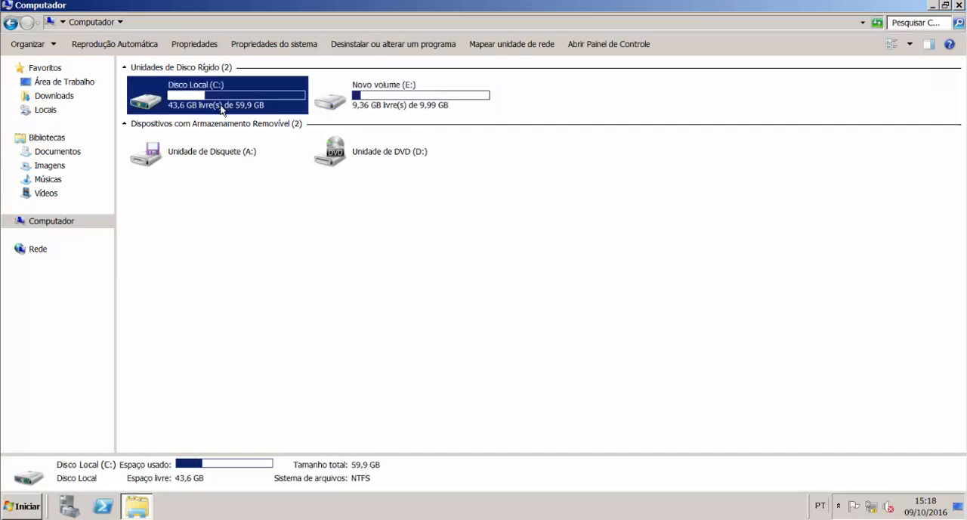
right_click(222, 110)
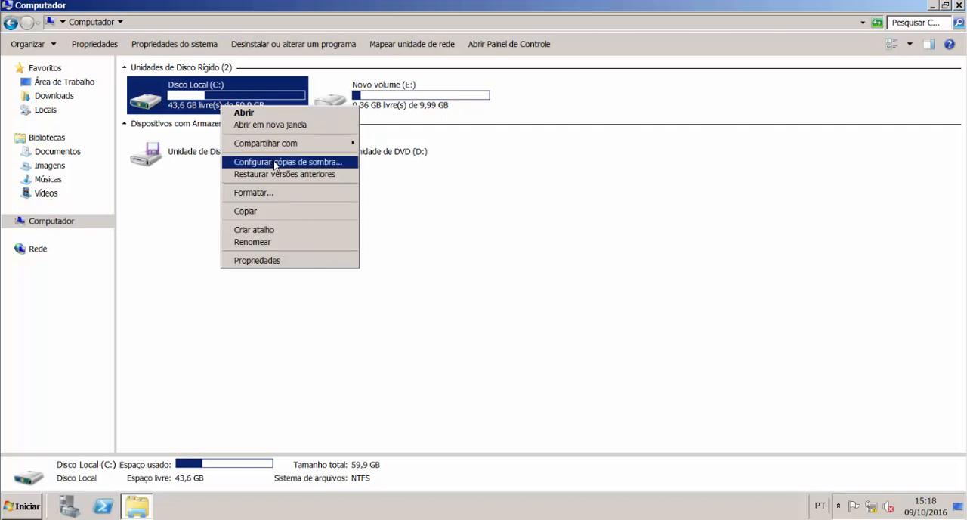
left_click(344, 162)
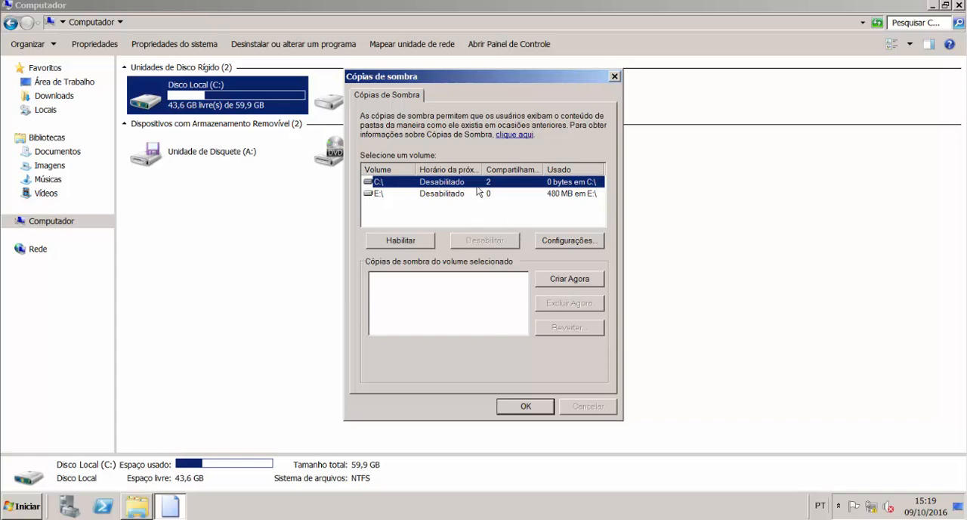
Step: Enable shadow copies on volume C:\ with the default schedule, adjust the volume list's column widths, and close the configuration
left_click(401, 242)
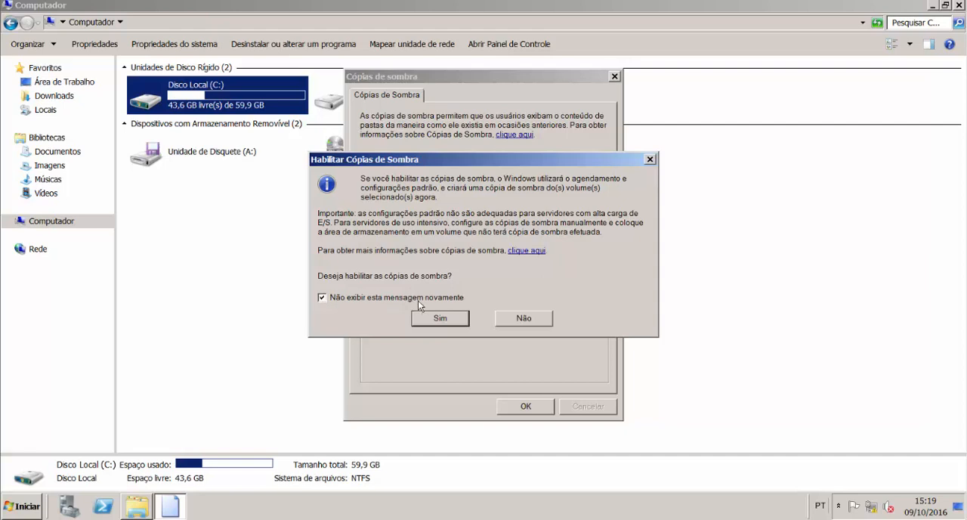
left_click(432, 317)
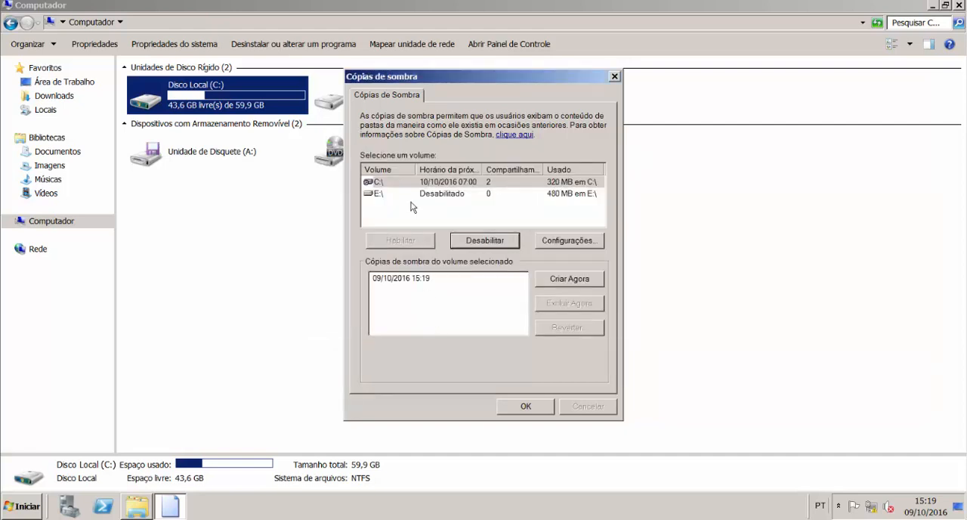
left_click_drag(416, 166, 401, 165)
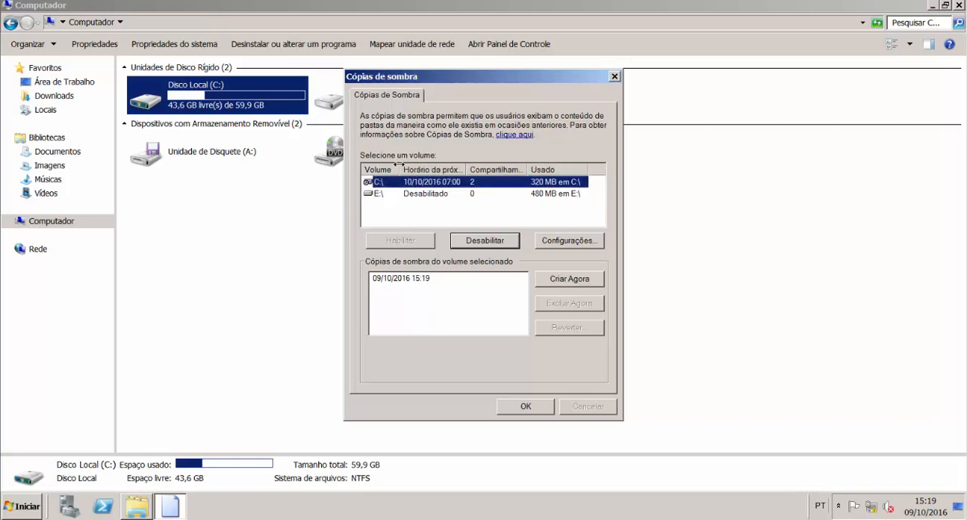
left_click_drag(467, 166, 481, 182)
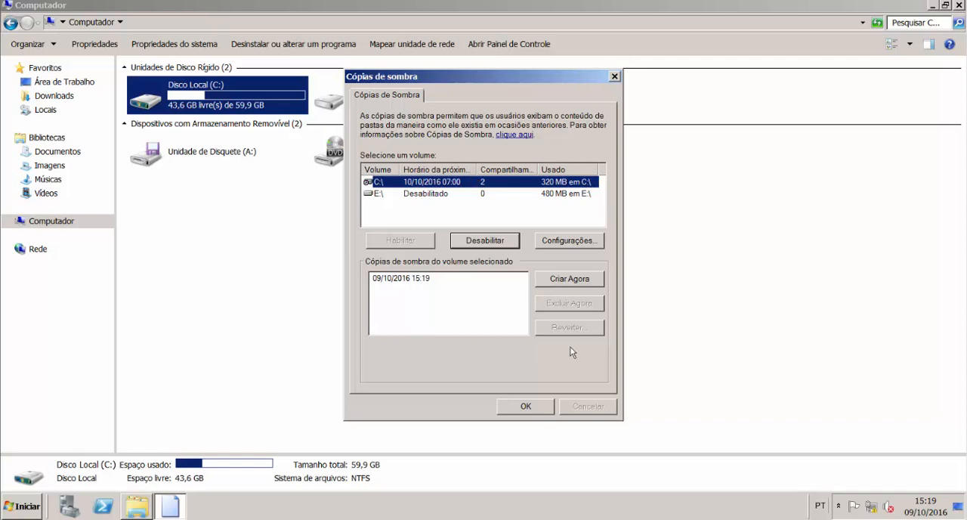
left_click(540, 408)
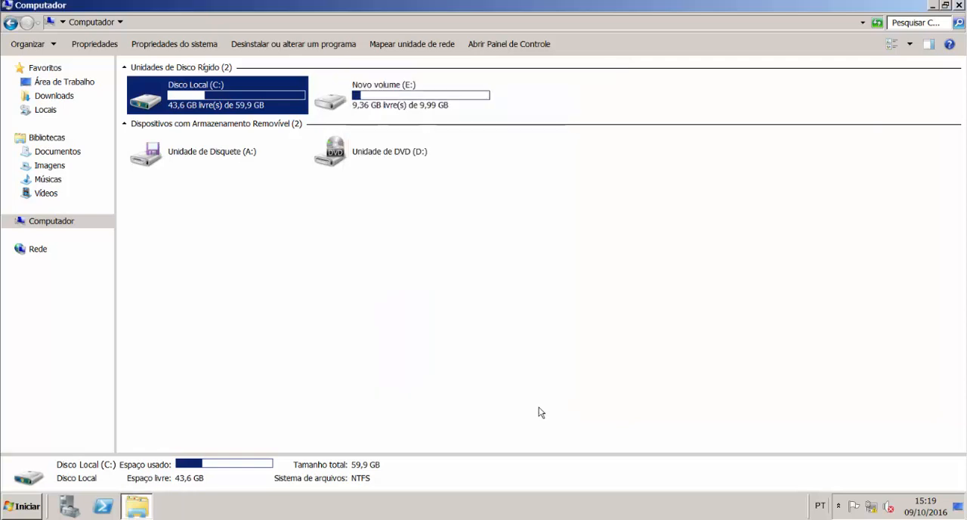
Step: Move the orçamento text file in C:\Pública\RH to the recycle bin
double_click(231, 106)
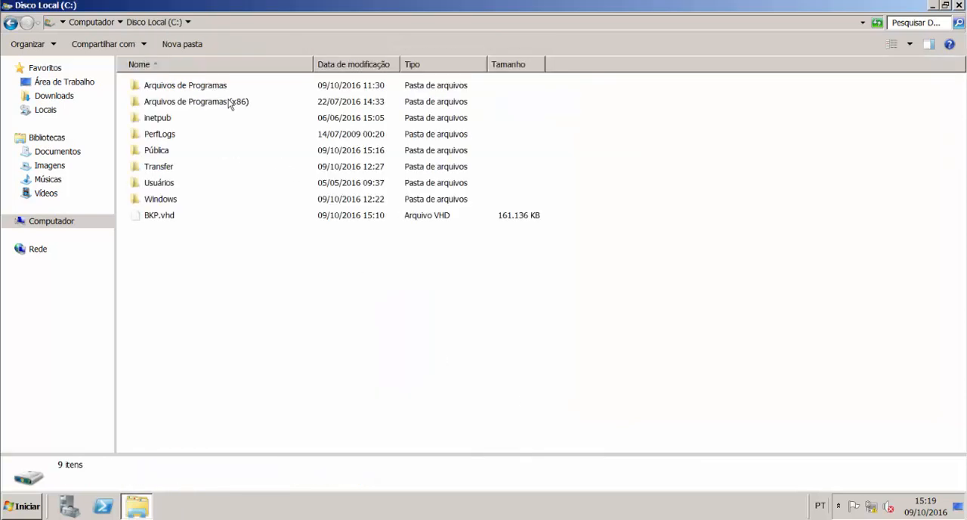
double_click(155, 150)
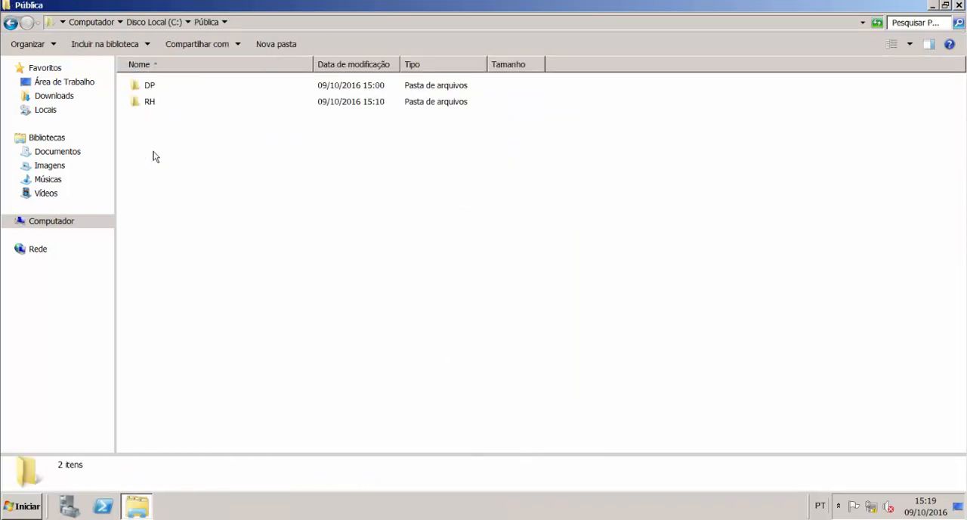
mouse_move(161, 107)
double_click(154, 106)
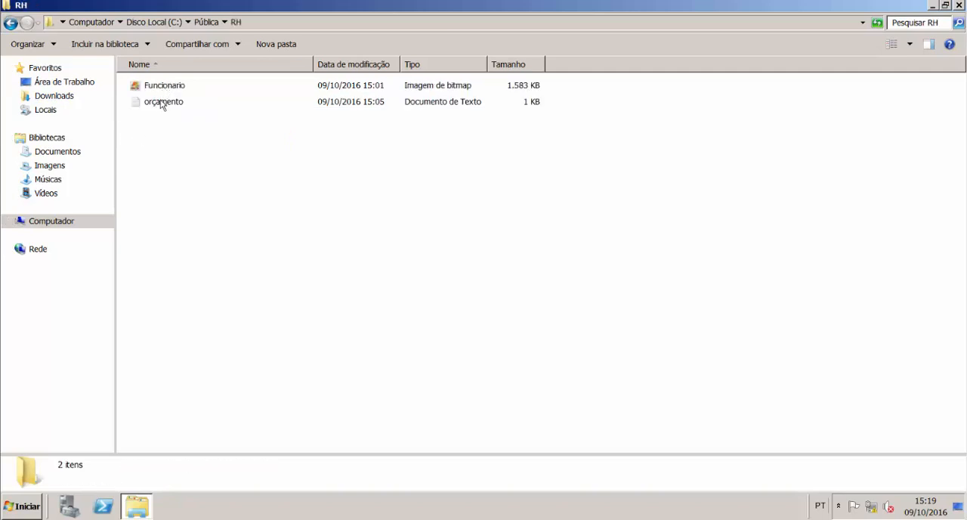
left_click(161, 103)
key("Delete")
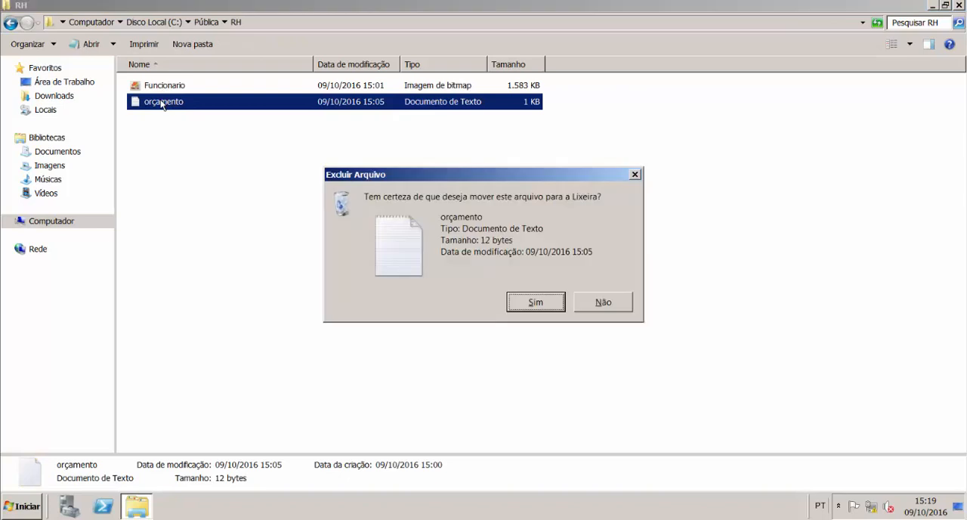
left_click(535, 302)
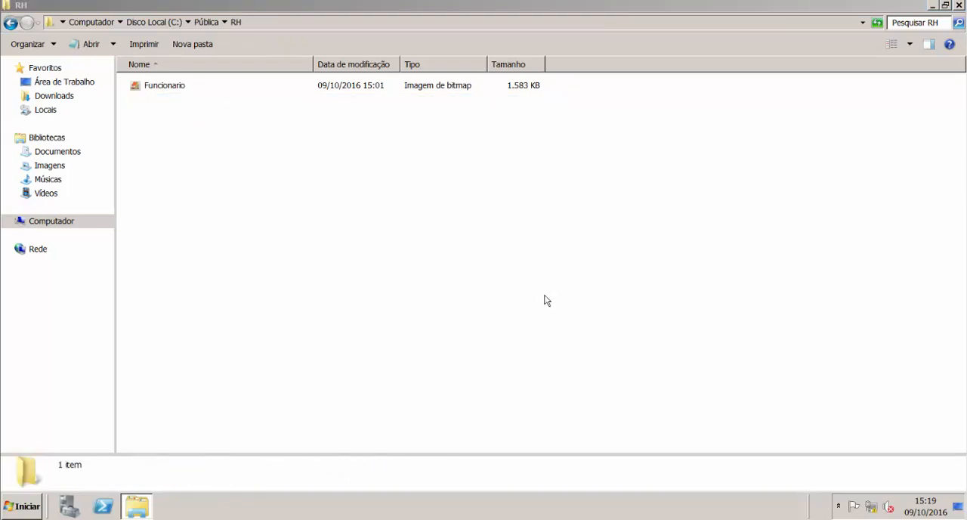
Step: Review the shadow copies and previous versions of Disco Local (C:) in the drive's properties
left_click(46, 221)
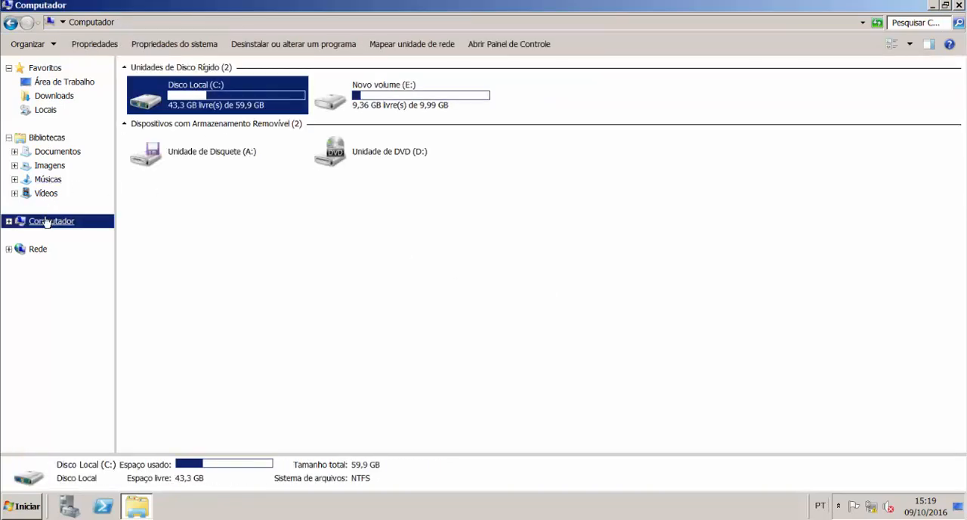
right_click(200, 106)
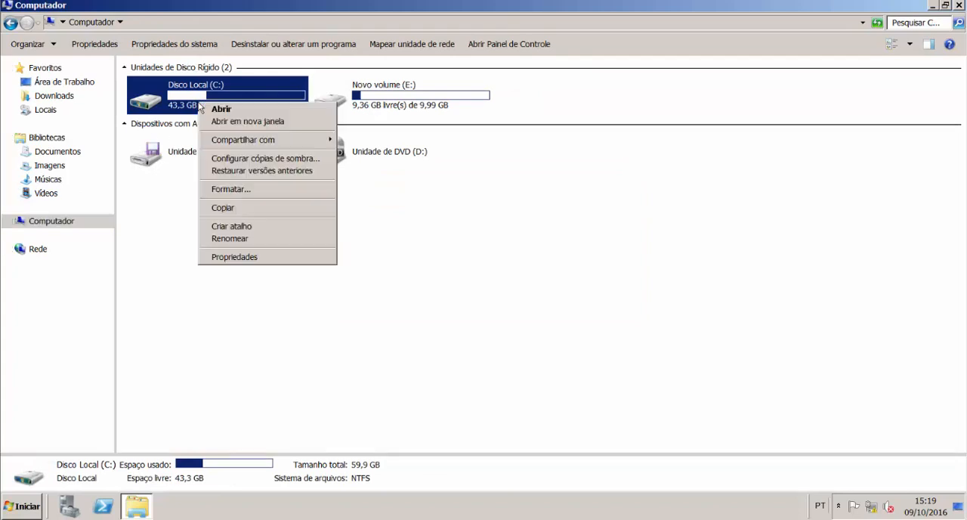
left_click(269, 258)
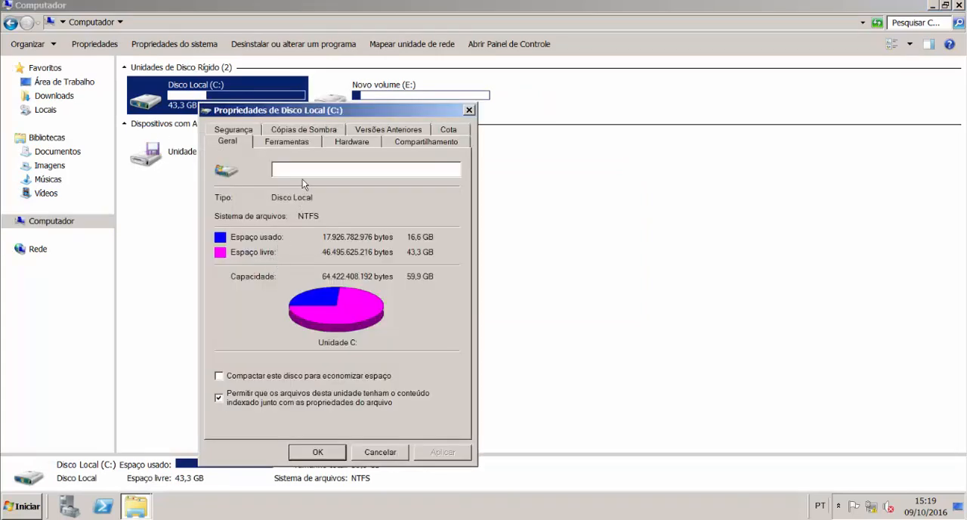
left_click(326, 131)
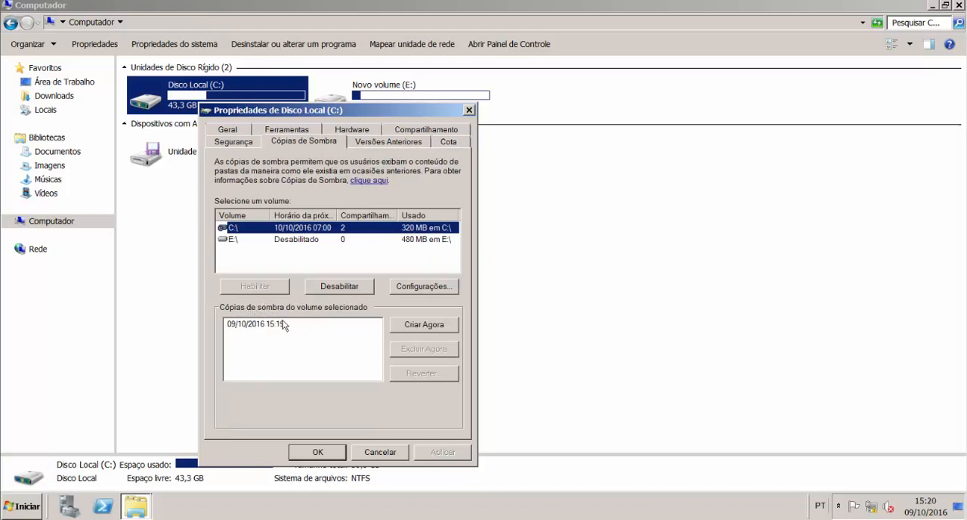
left_click(392, 144)
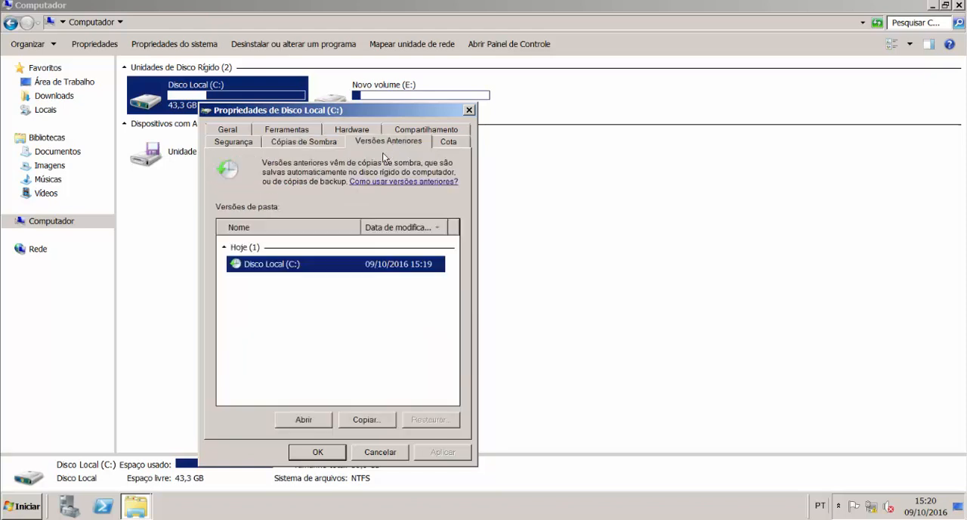
Step: Open the 09/10/2016 15:19 previous version of Disco Local (C:) and browse to its Pública\RH folder
left_click(314, 421)
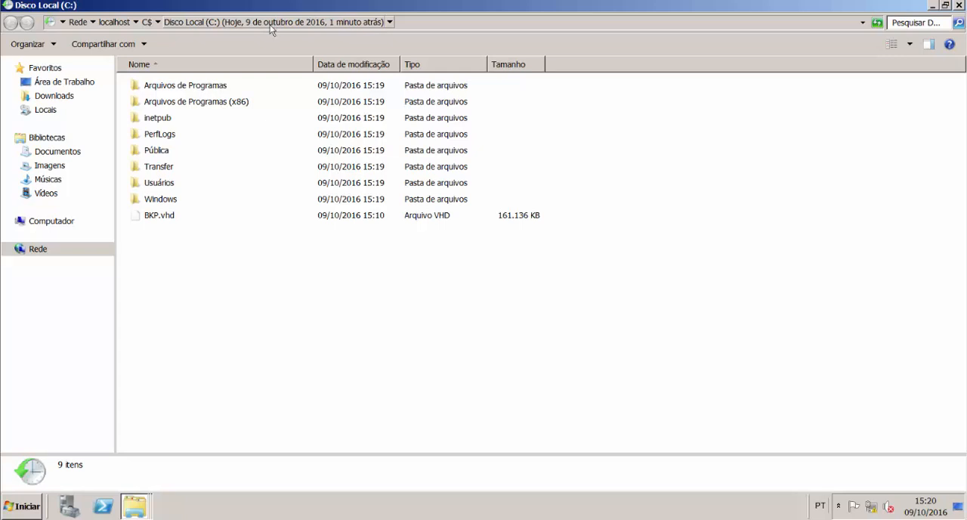
double_click(156, 150)
double_click(148, 101)
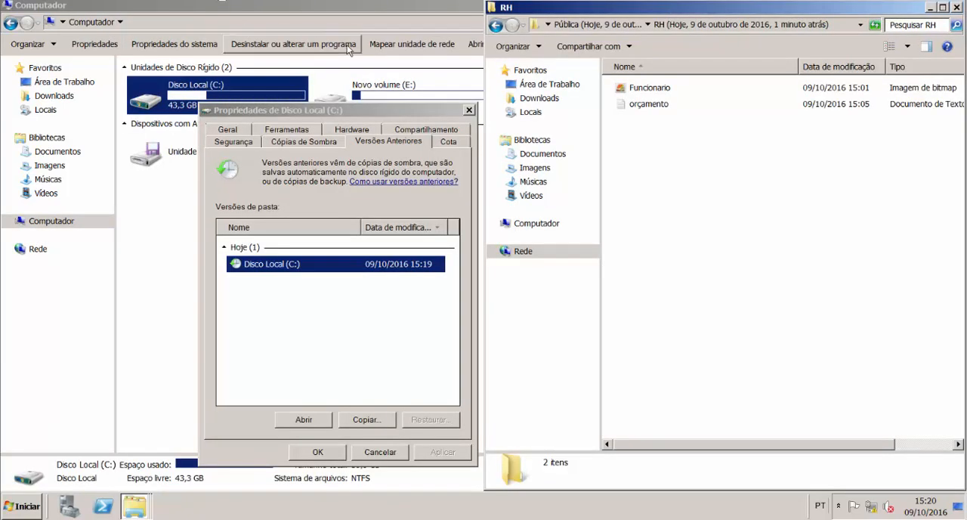
Step: Browse to the current C:\Pública\RH folder in the Computador window, alongside the previous version of RH
double_click(457, 9)
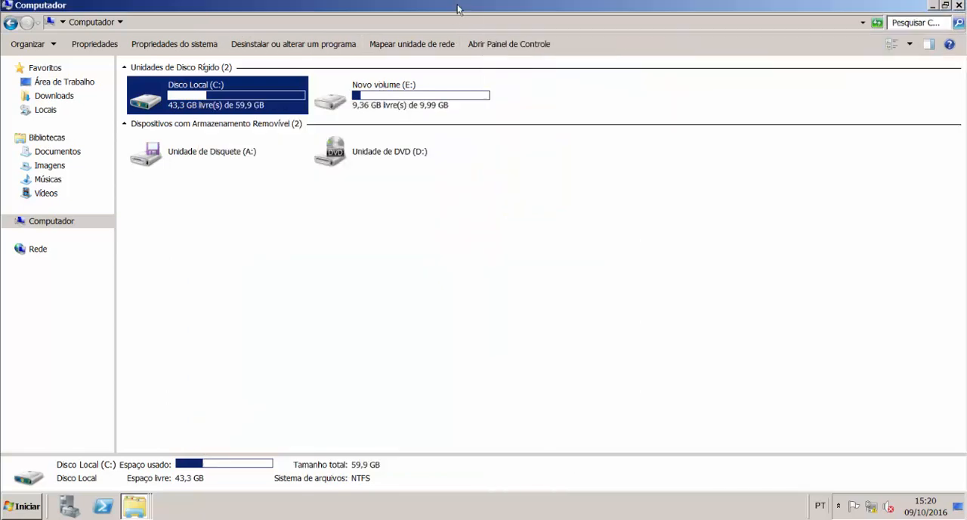
double_click(457, 9)
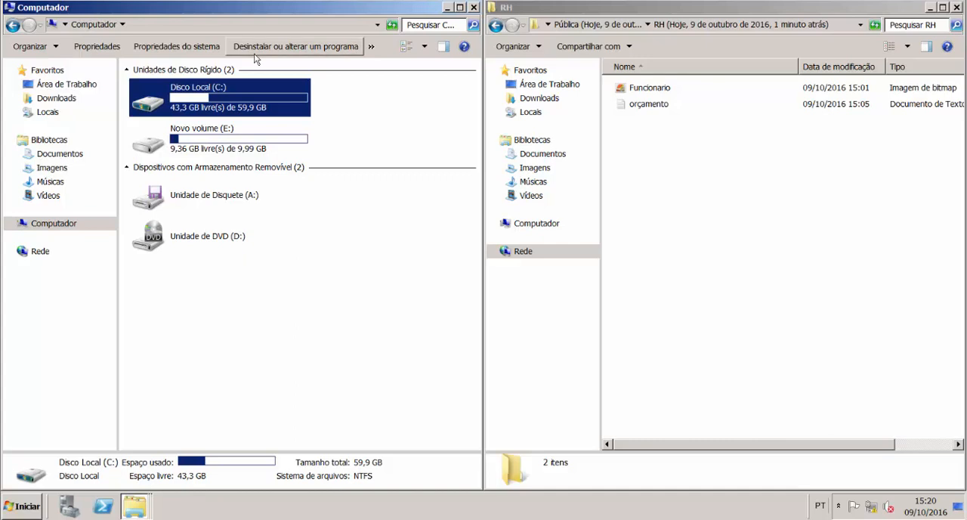
double_click(242, 97)
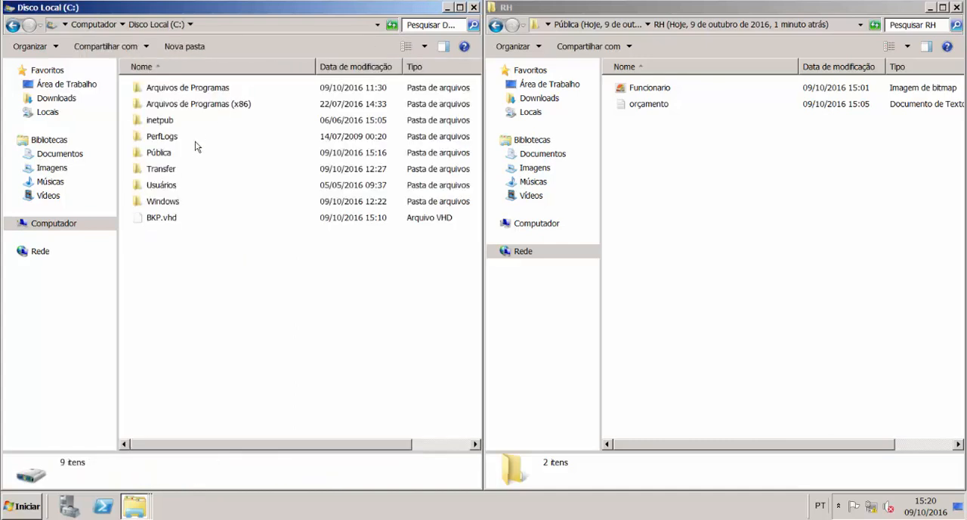
double_click(162, 152)
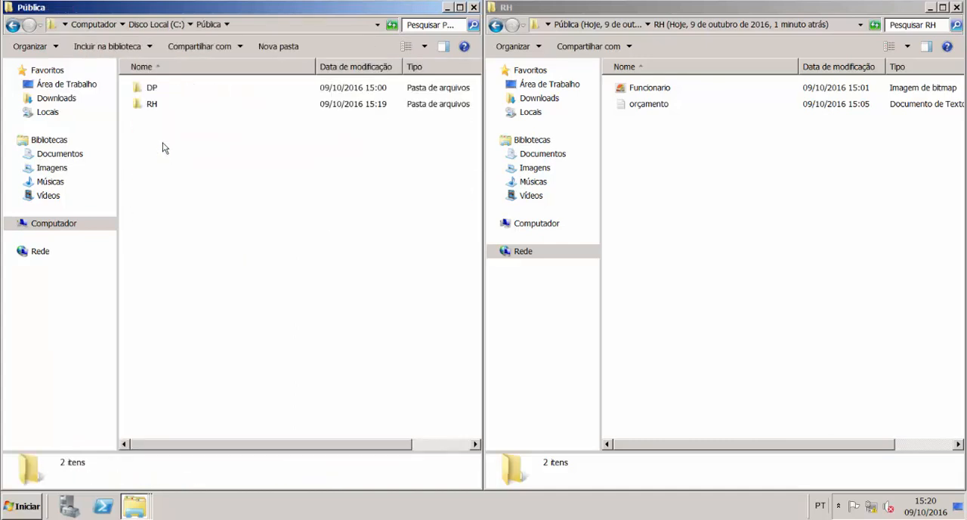
double_click(169, 106)
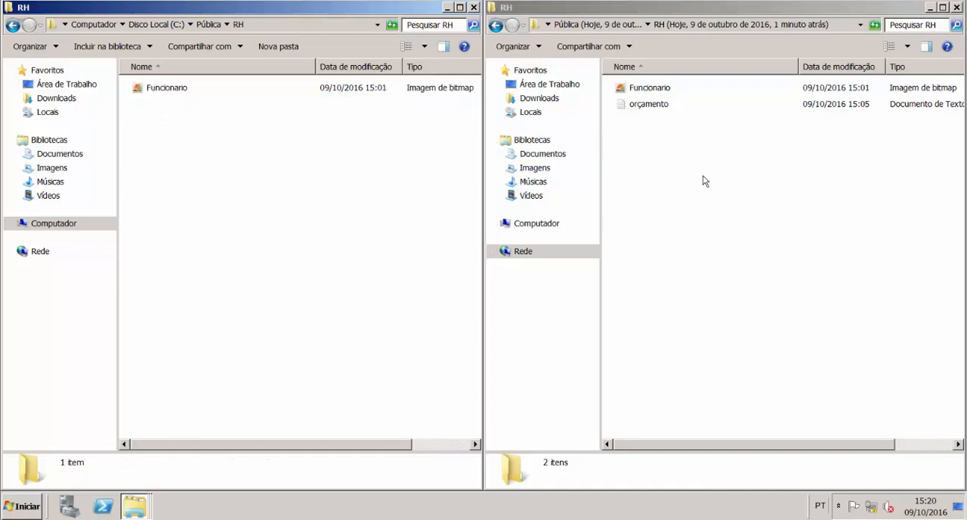
Step: Copy the orçamento text file from the previous version into the current C:\Pública\RH folder, close the previous version's window, and maximize the current one
left_click(634, 106)
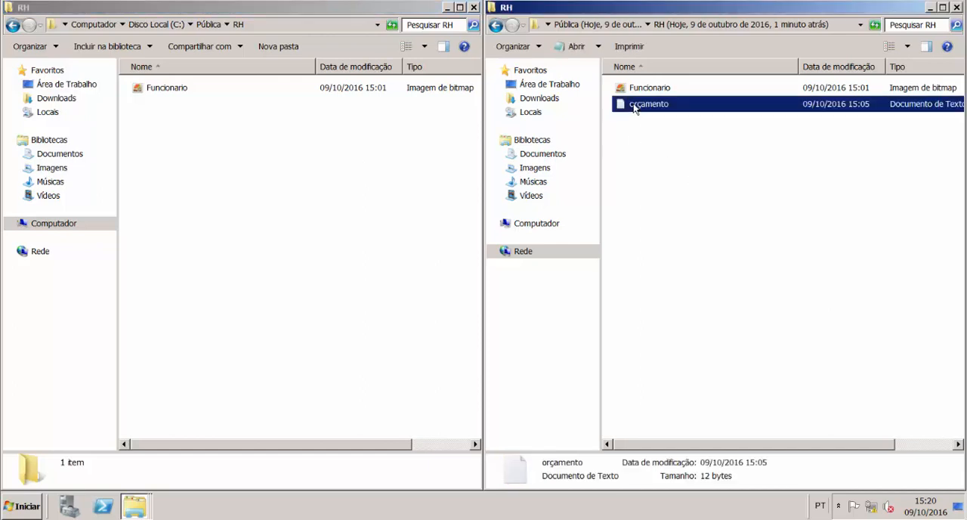
left_click(397, 142)
key("ctrl+v")
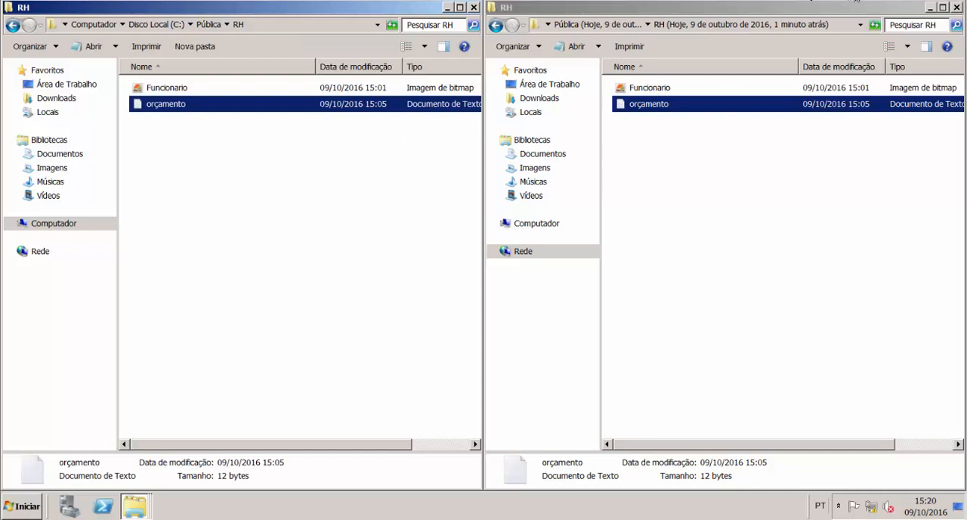
left_click_drag(869, 7, 705, 72)
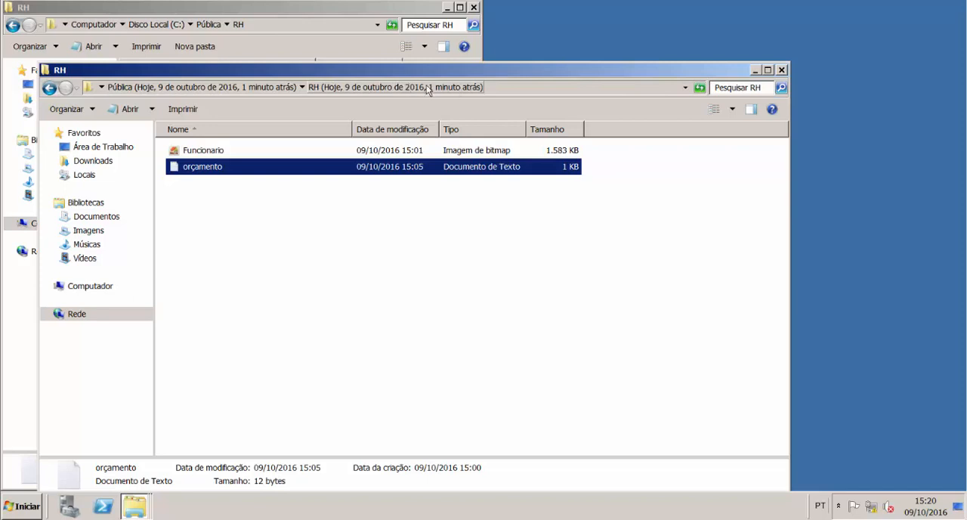
left_click(319, 9)
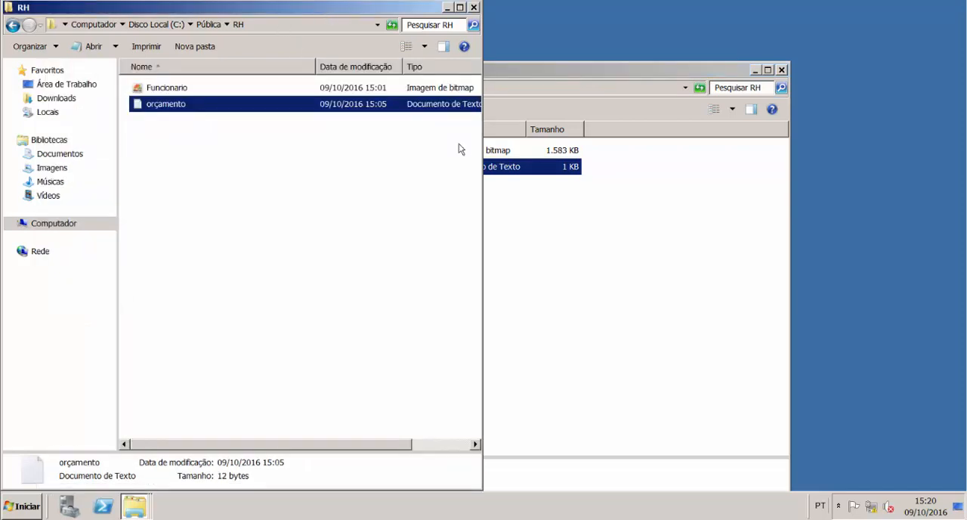
left_click(781, 71)
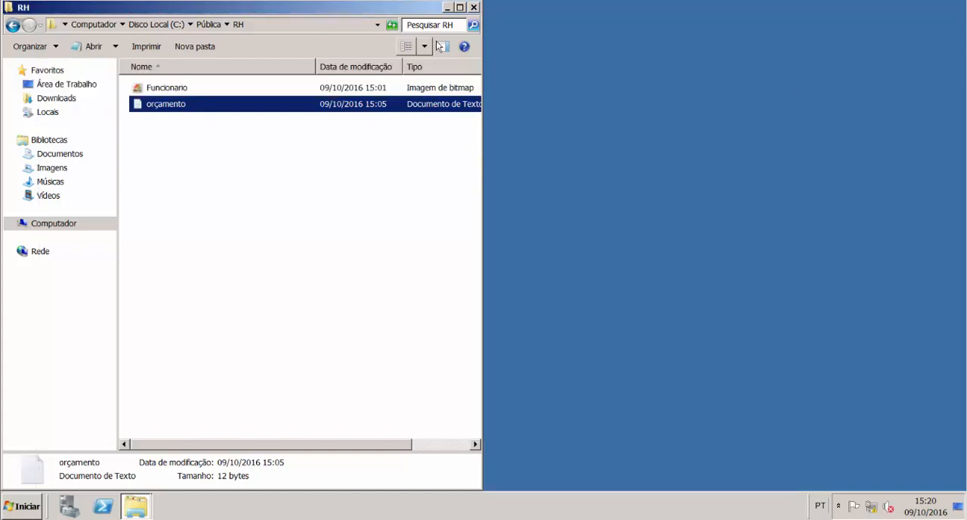
left_click(458, 7)
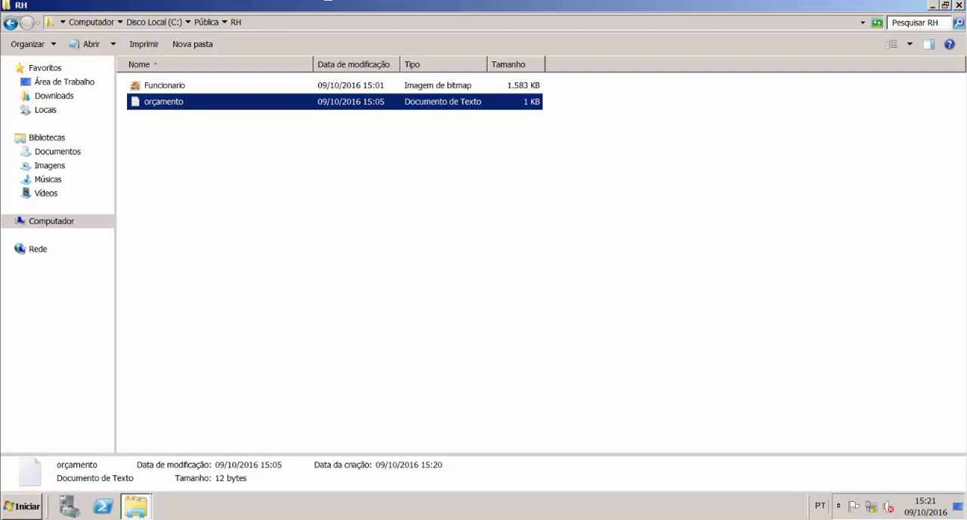
Step: Review the previous versions of the RH folder in its properties, then close them without restoring
left_click(206, 23)
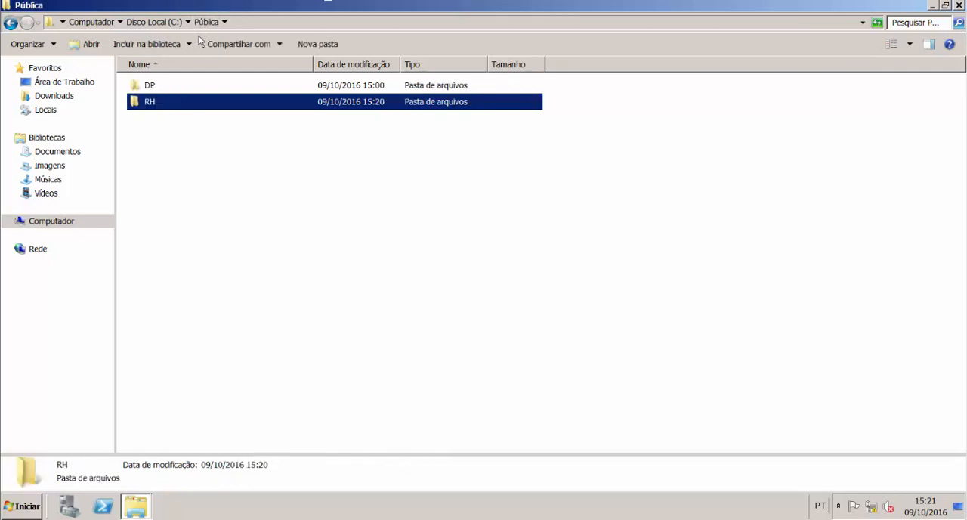
right_click(166, 102)
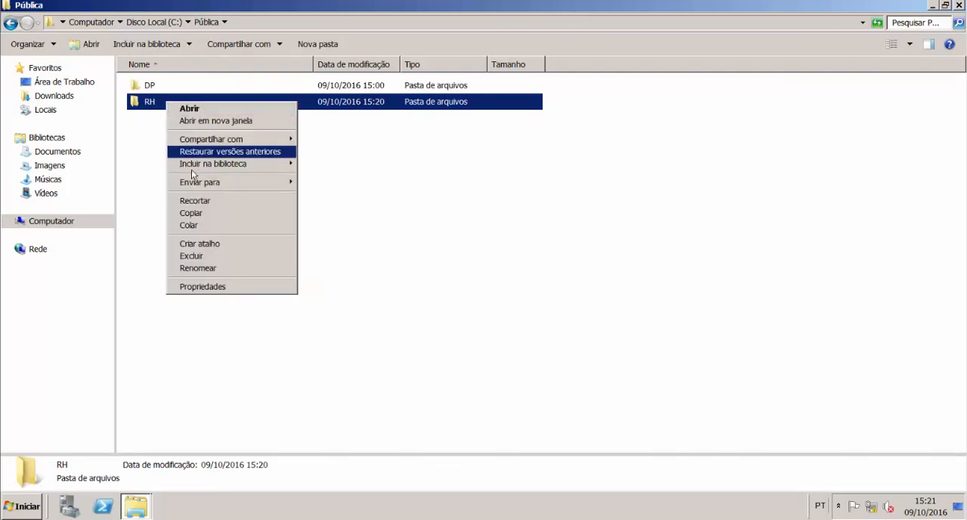
left_click(235, 287)
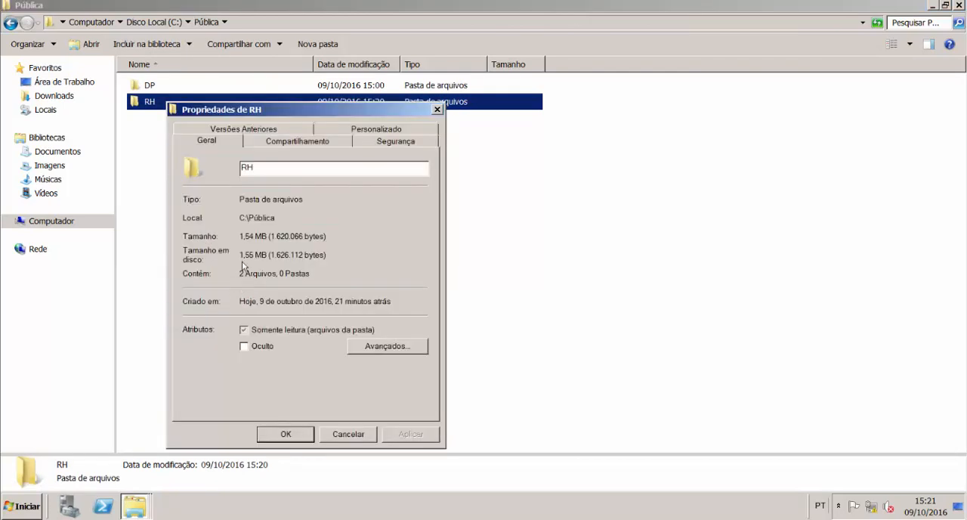
left_click(293, 126)
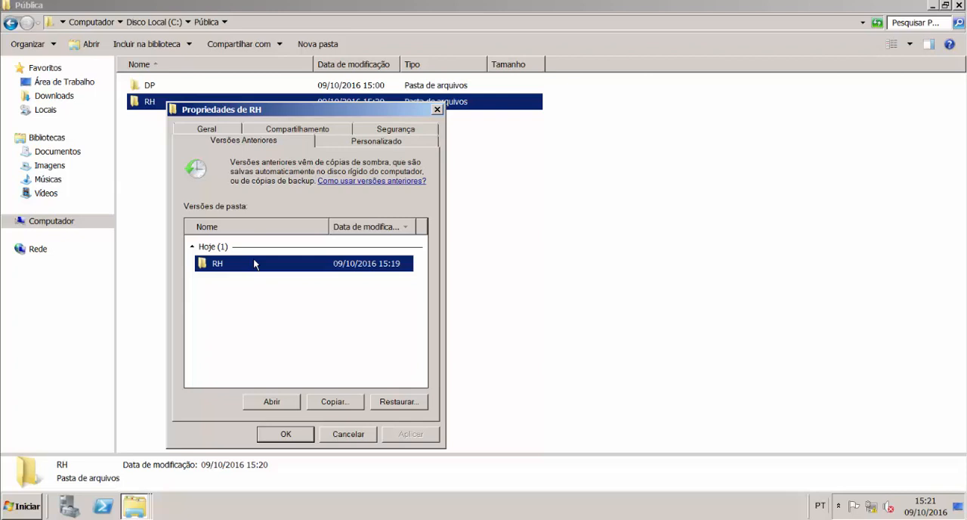
left_click(359, 435)
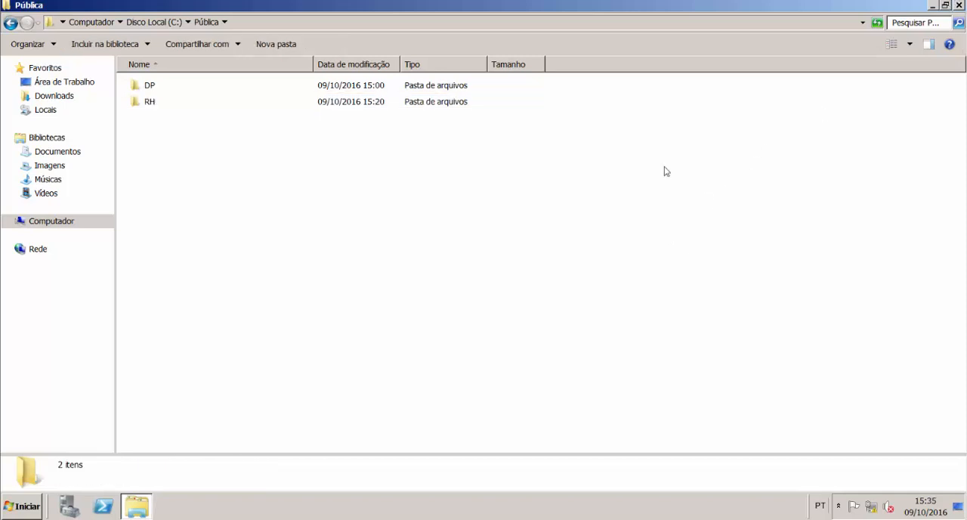
Step: Close the file explorer, open Backup do Windows Server, and widen its actions pane so the action names are readable
left_click(959, 6)
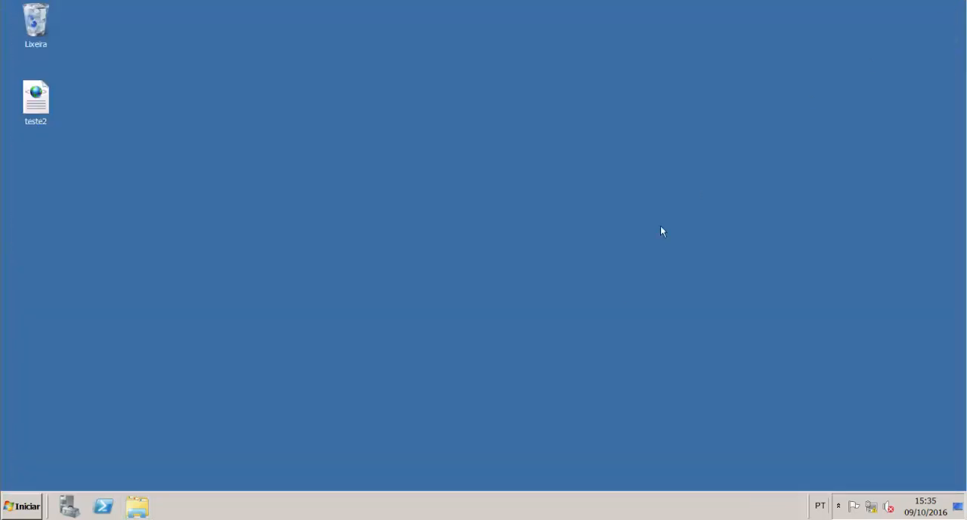
left_click(33, 508)
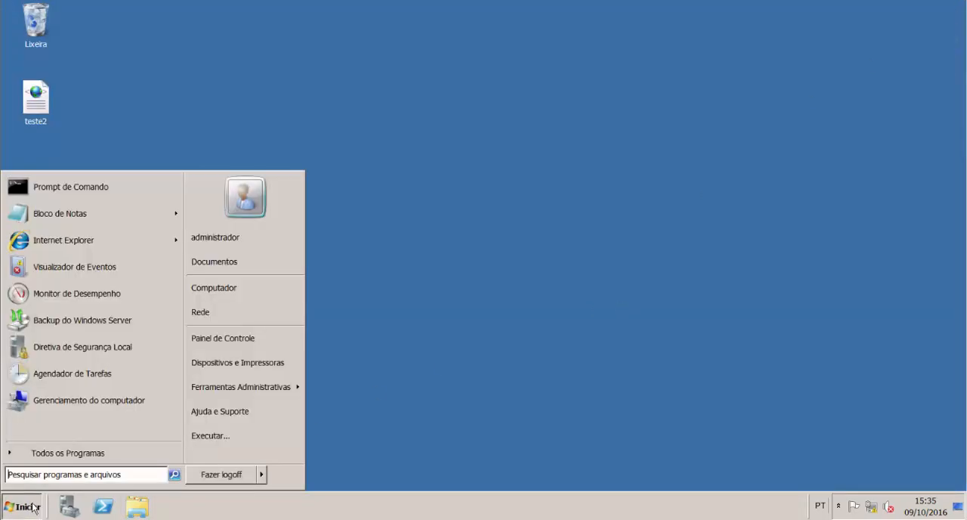
mouse_move(236, 389)
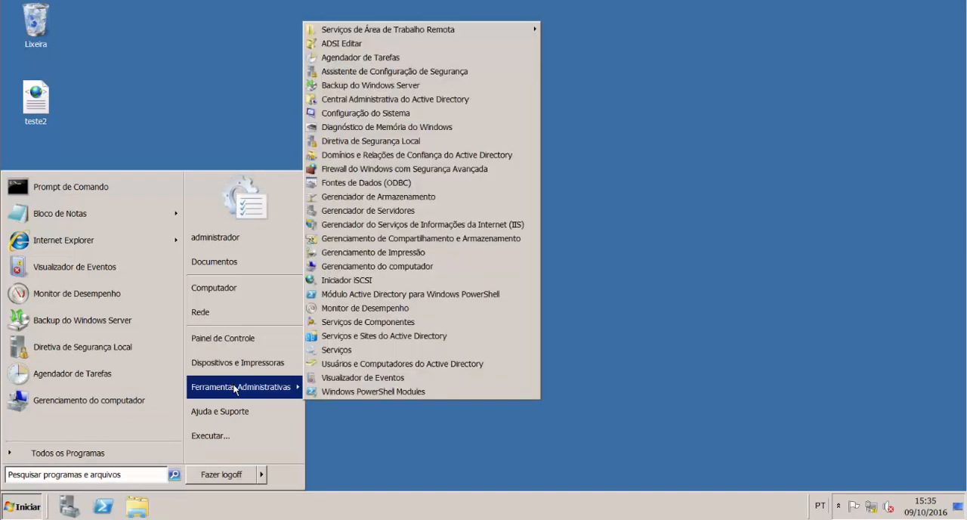
left_click(415, 87)
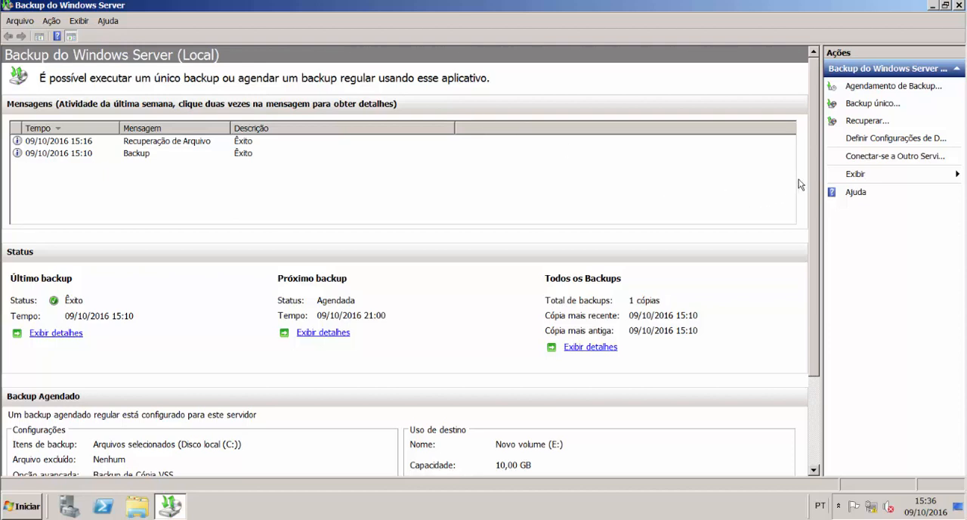
left_click_drag(822, 182, 769, 180)
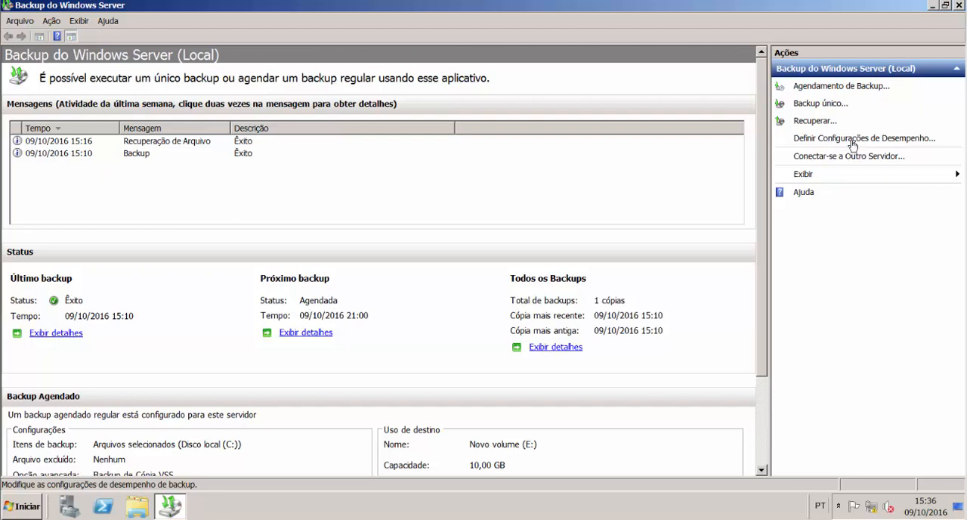
Step: Customize backup performance per volume, with Backup incremental for Disco local (C:) and Backup Completo for Novo volume (E:), and apply the settings
left_click(852, 142)
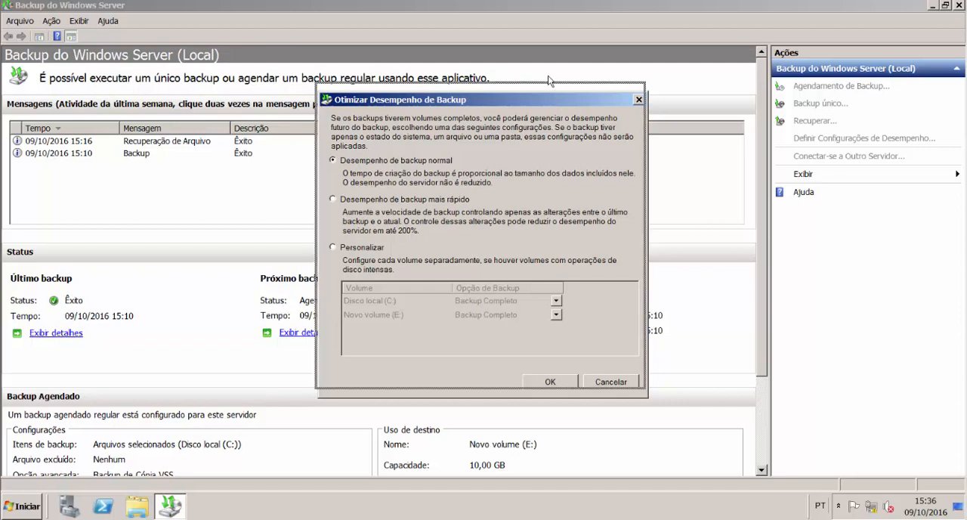
left_click_drag(559, 101, 512, 62)
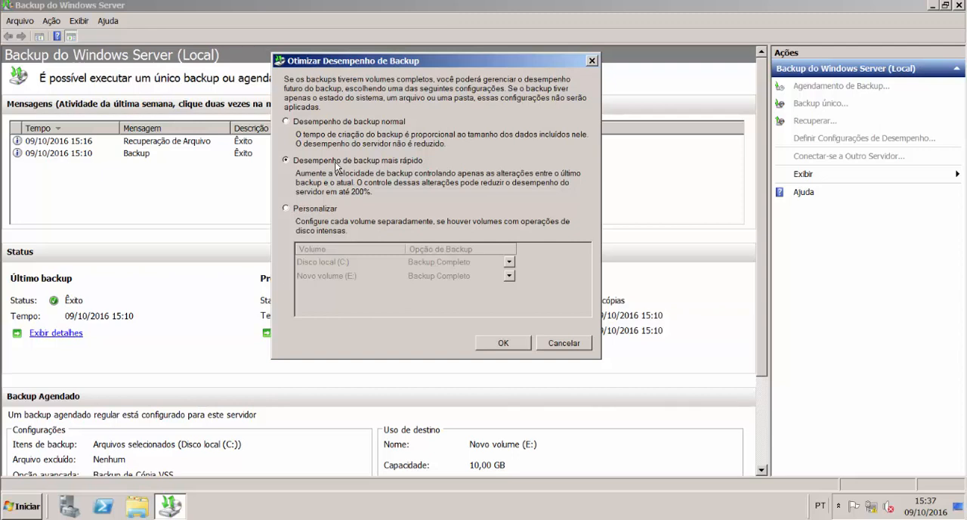
left_click(314, 212)
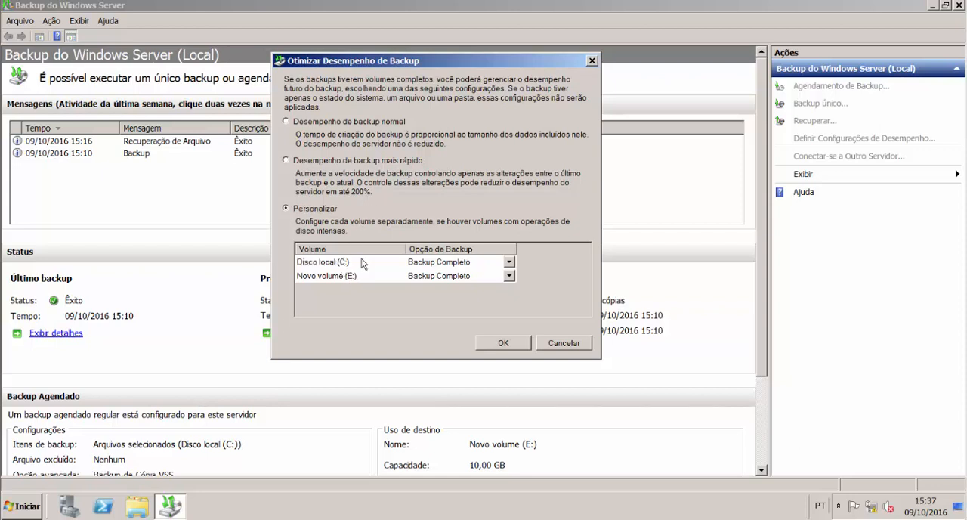
left_click(493, 262)
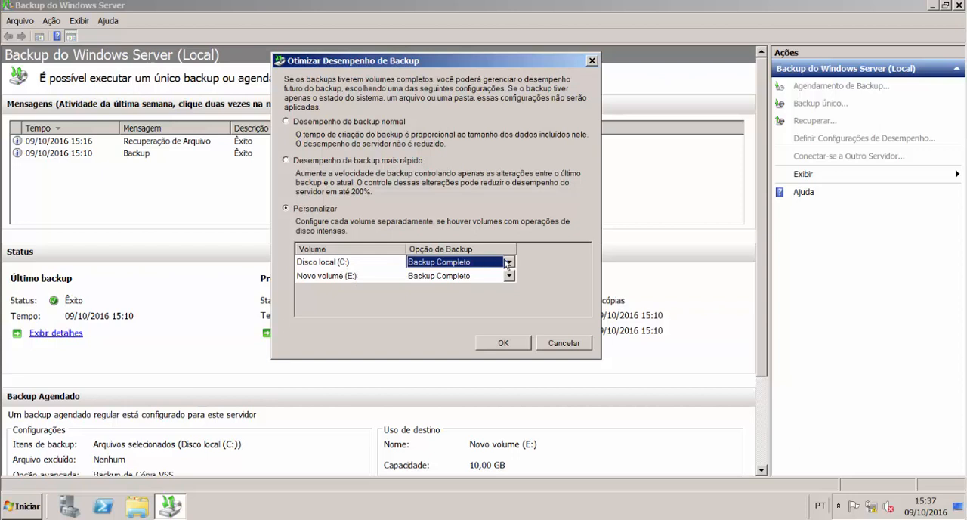
left_click(508, 262)
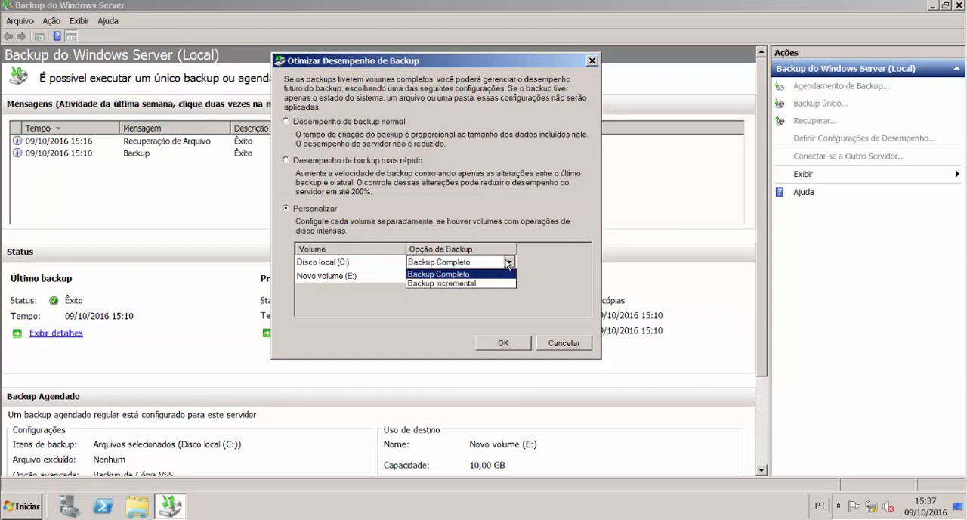
left_click(493, 284)
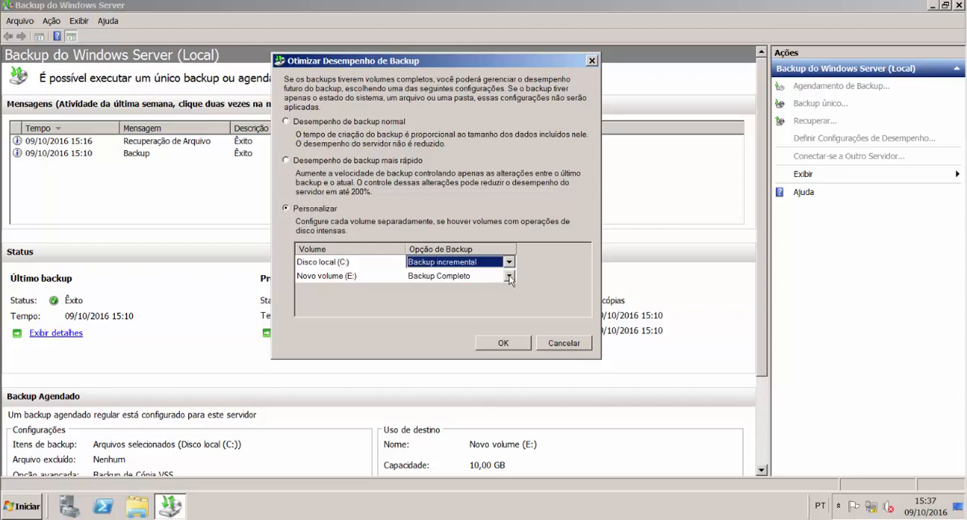
left_click(509, 276)
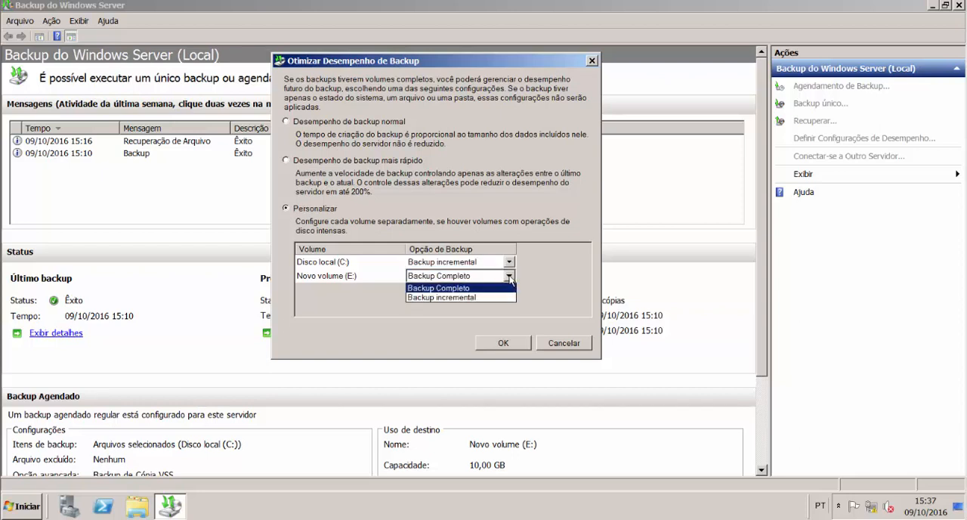
left_click(549, 288)
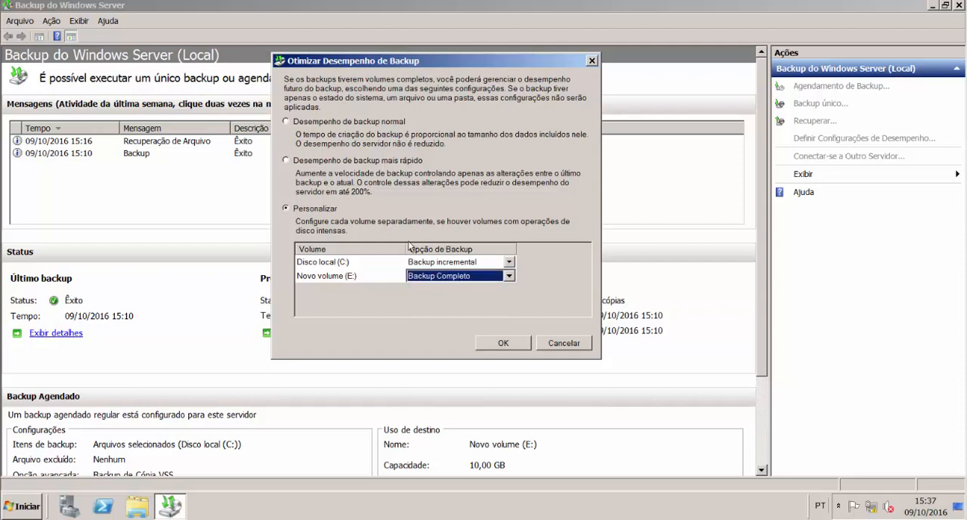
left_click(469, 265)
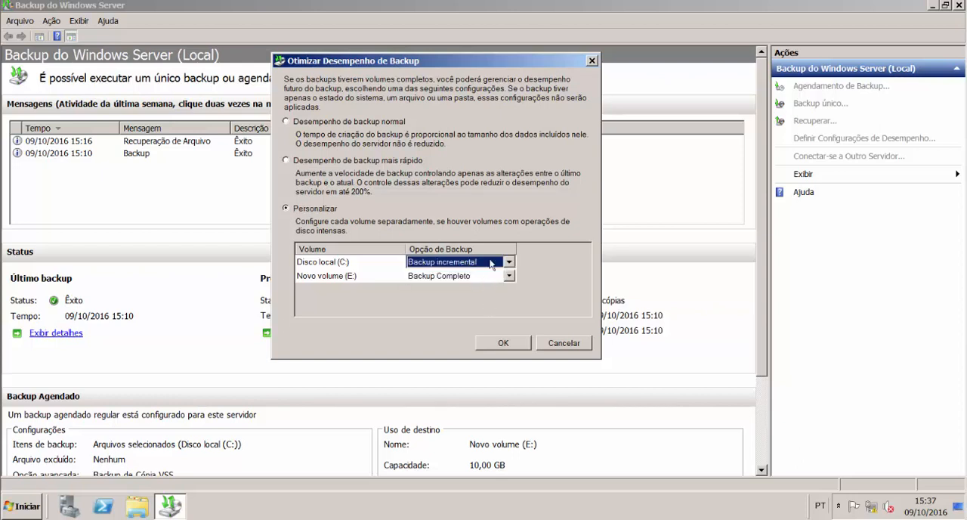
left_click(503, 343)
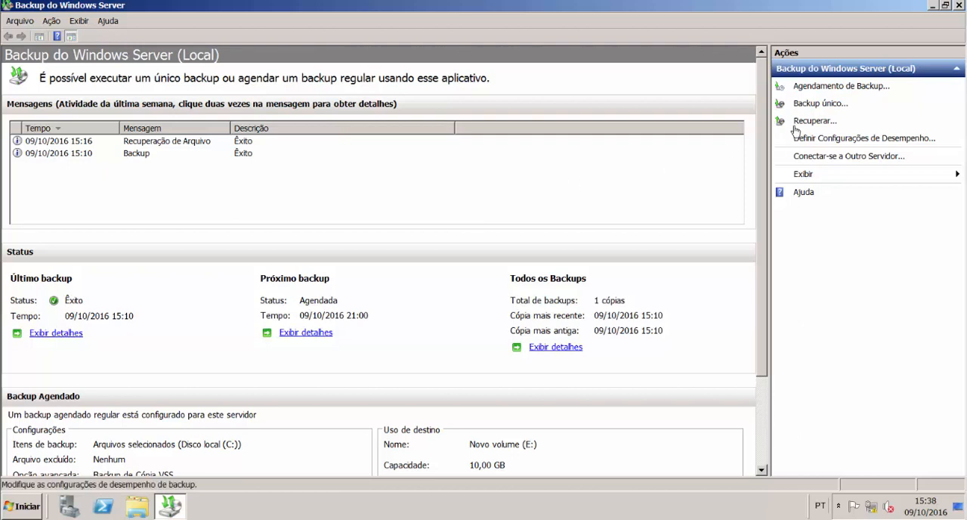
Step: Run a one-time backup using the scheduled backup options (Opções de backup agendado) and close the wizard once it completes
left_click(814, 104)
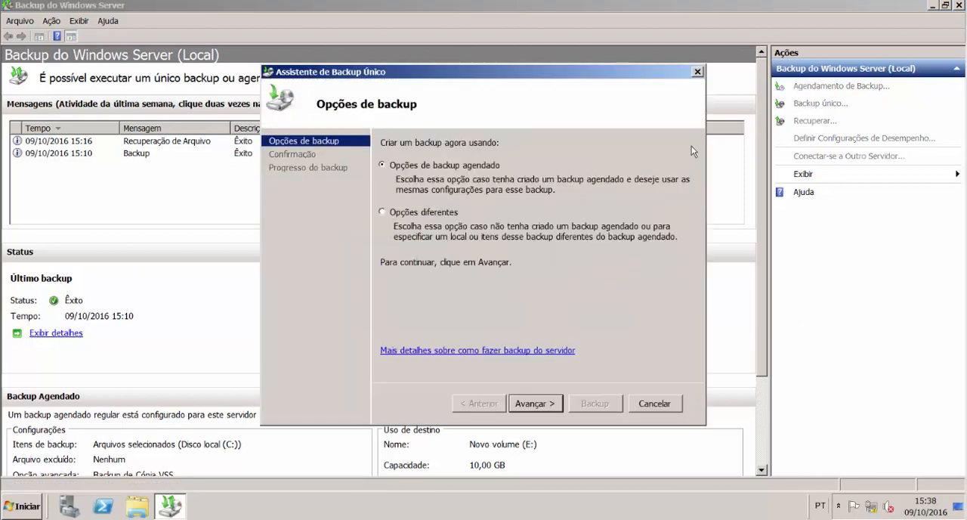
left_click(541, 405)
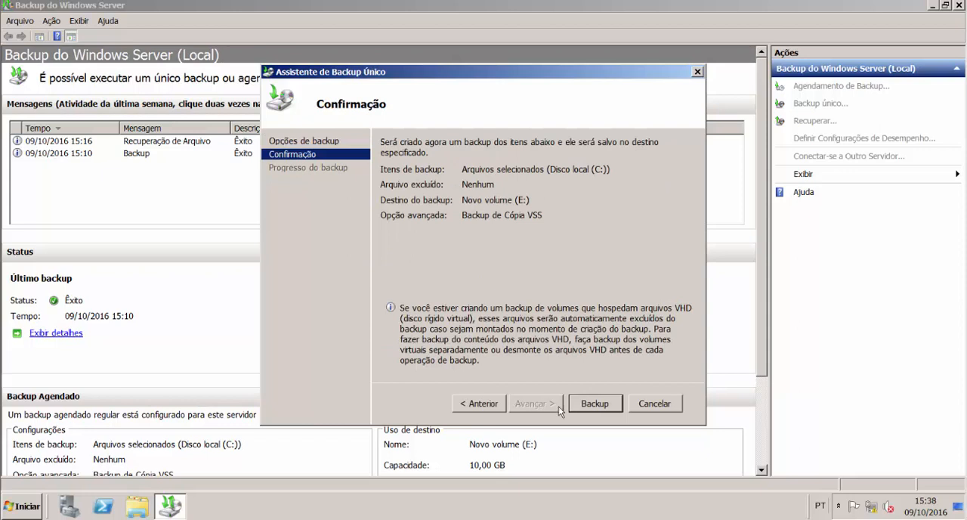
left_click(580, 406)
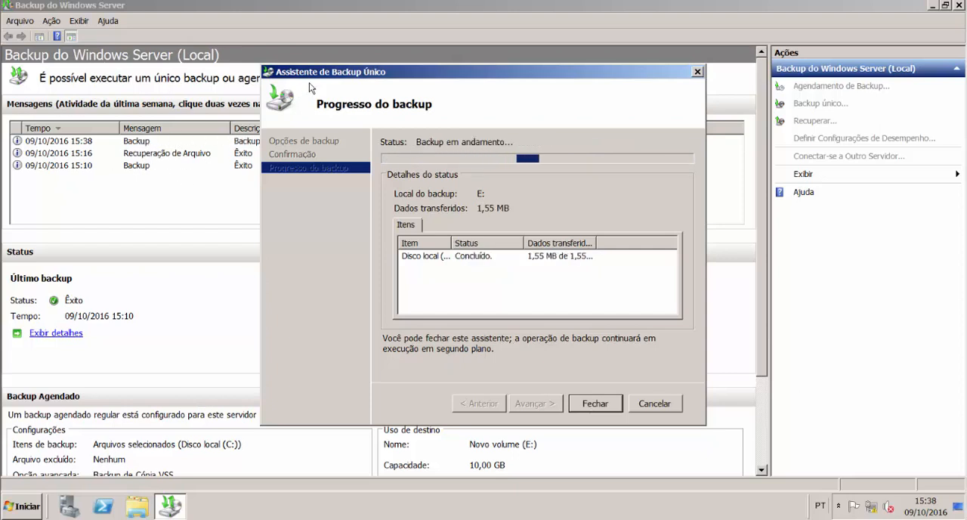
left_click_drag(321, 77, 414, 75)
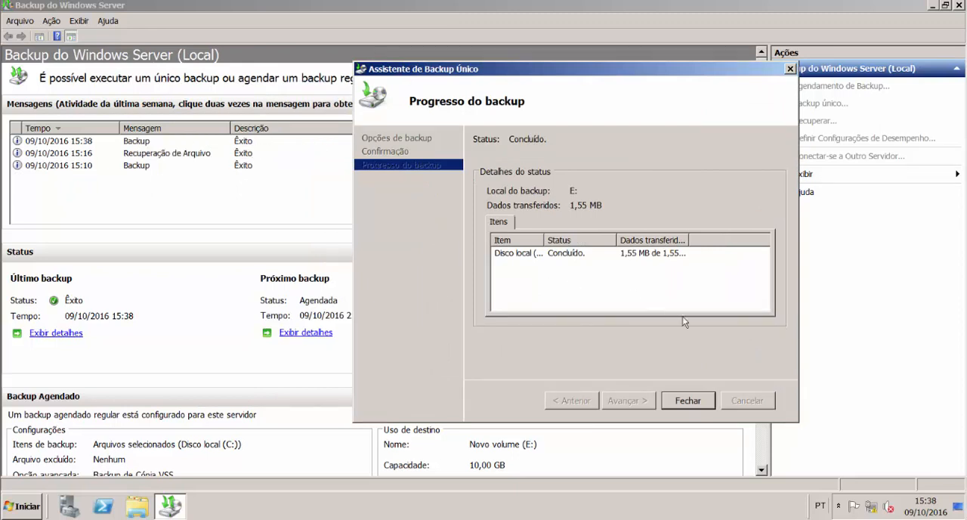
left_click(705, 407)
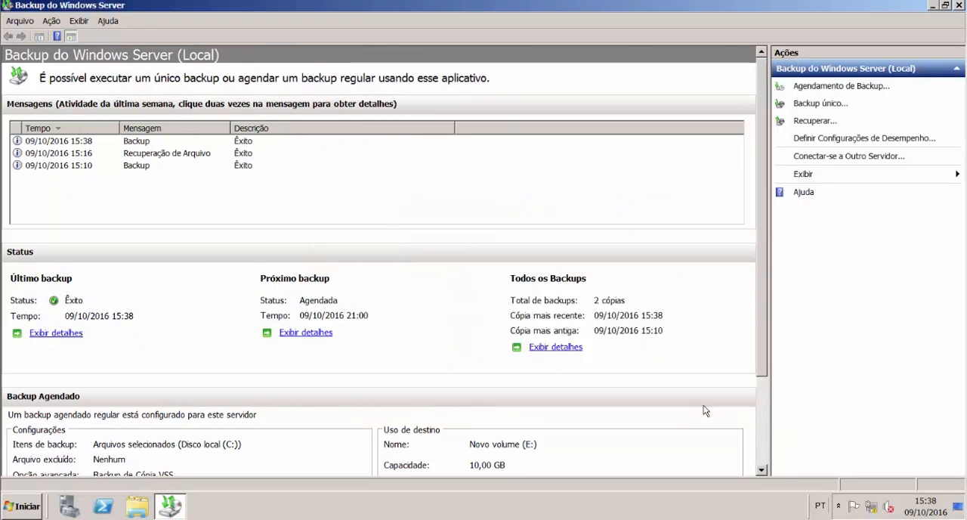
Step: Review the details of the last backup, widening the status column to read it, and close the details
left_click(157, 145)
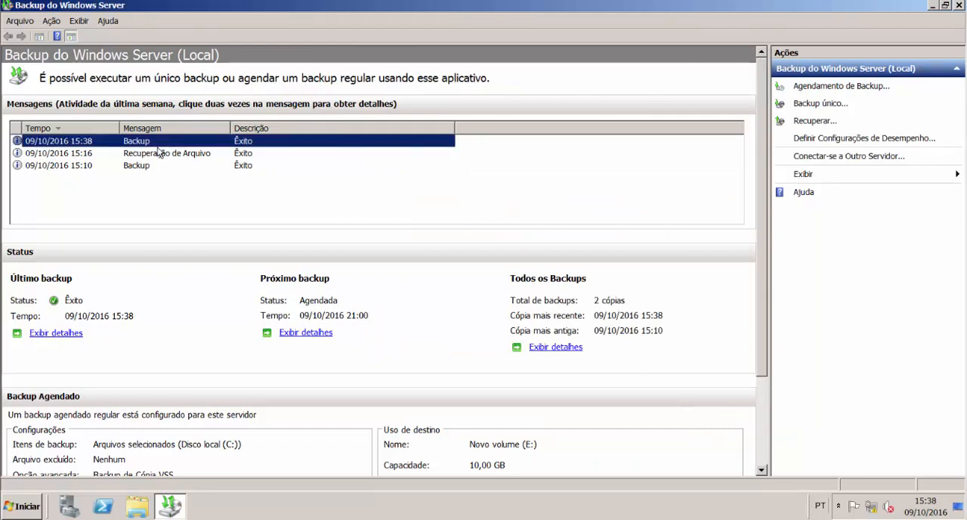
left_click(62, 333)
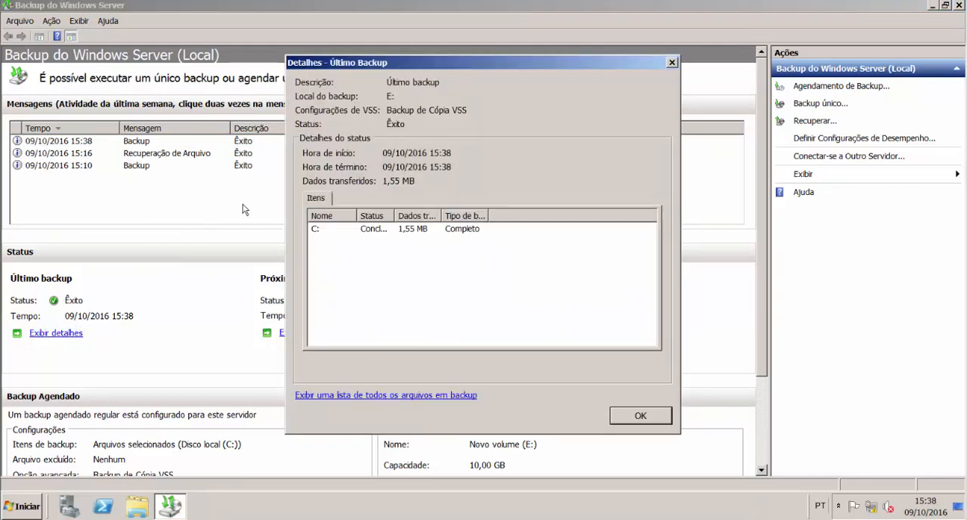
left_click_drag(398, 211, 401, 211)
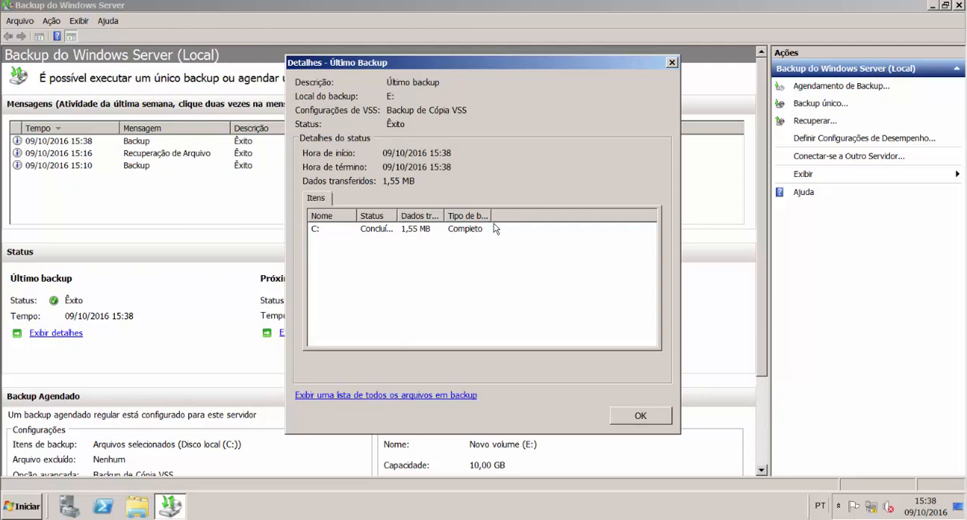
left_click(630, 406)
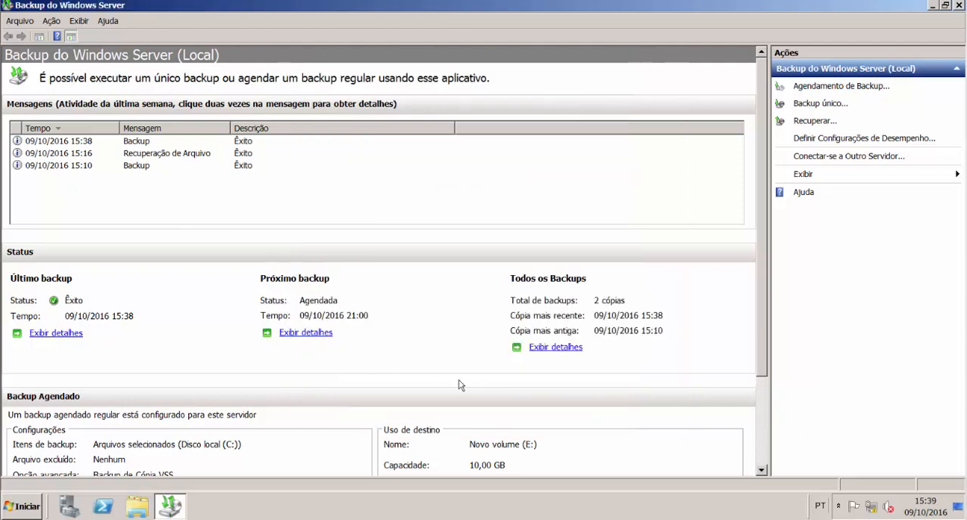
Step: Examine the details of all backups, widening the time column to show the full backup times, and close the list
left_click(553, 347)
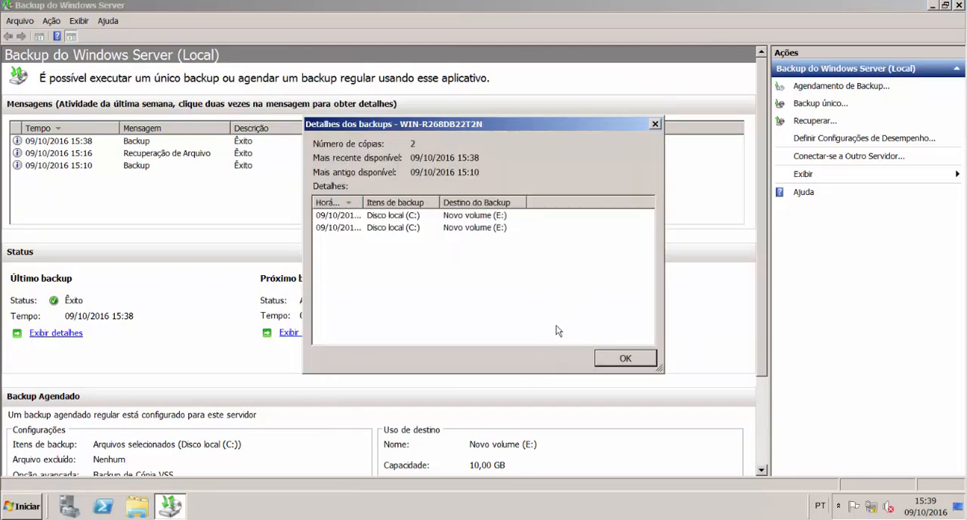
double_click(363, 202)
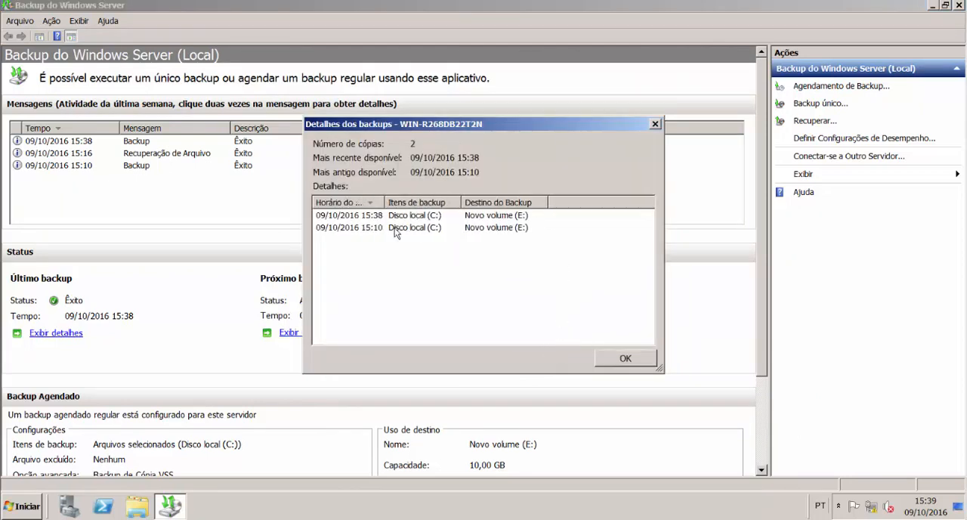
left_click(394, 228)
left_click(418, 215)
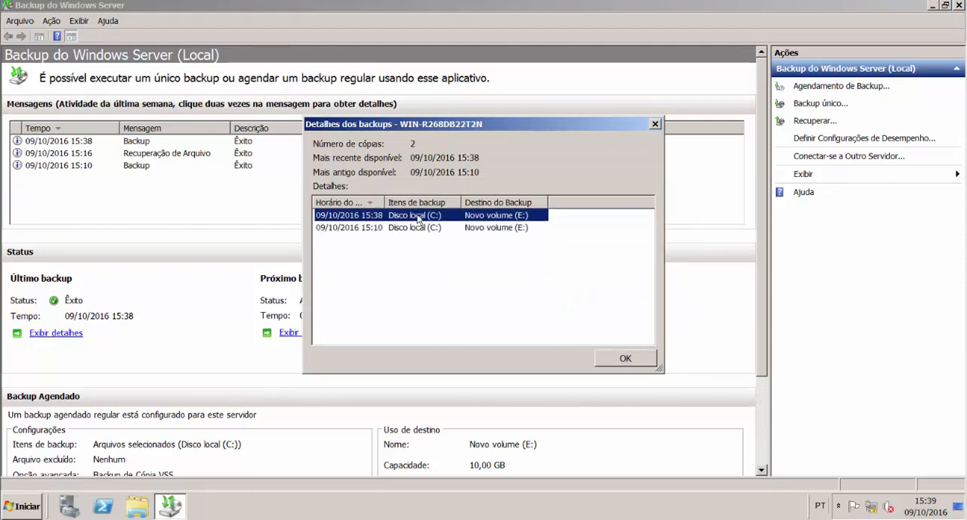
left_click(655, 124)
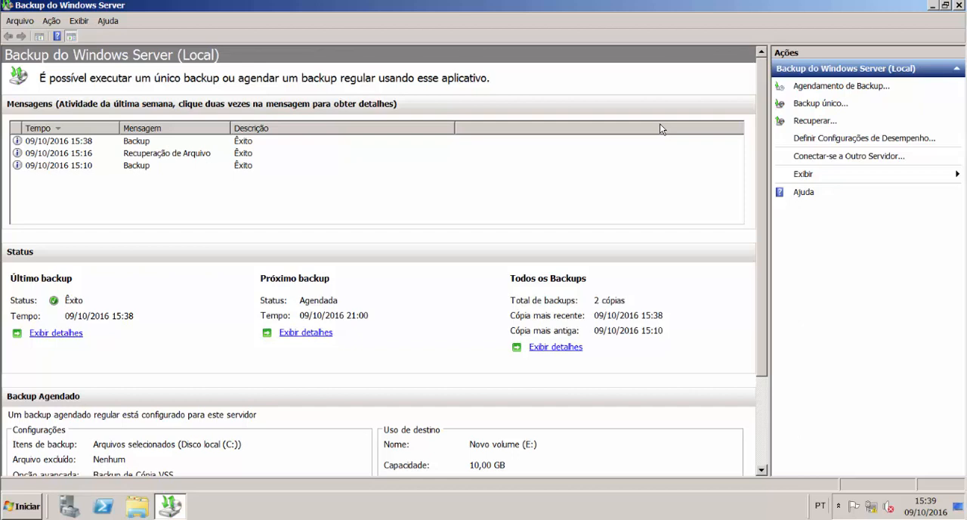
Step: Start a recovery from this server using the 09/10/2016 backup at 15:38, with Arquivos e pastas as the recovery type
left_click(814, 121)
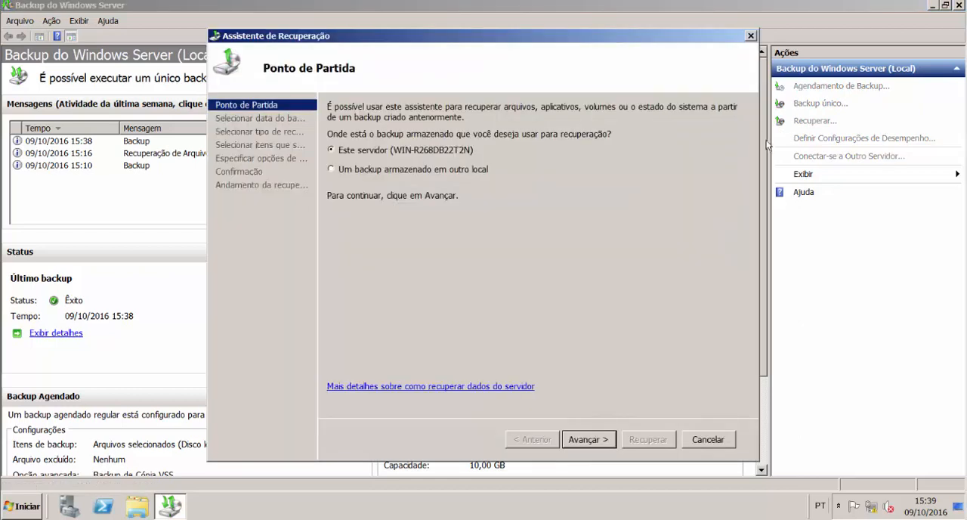
left_click(578, 437)
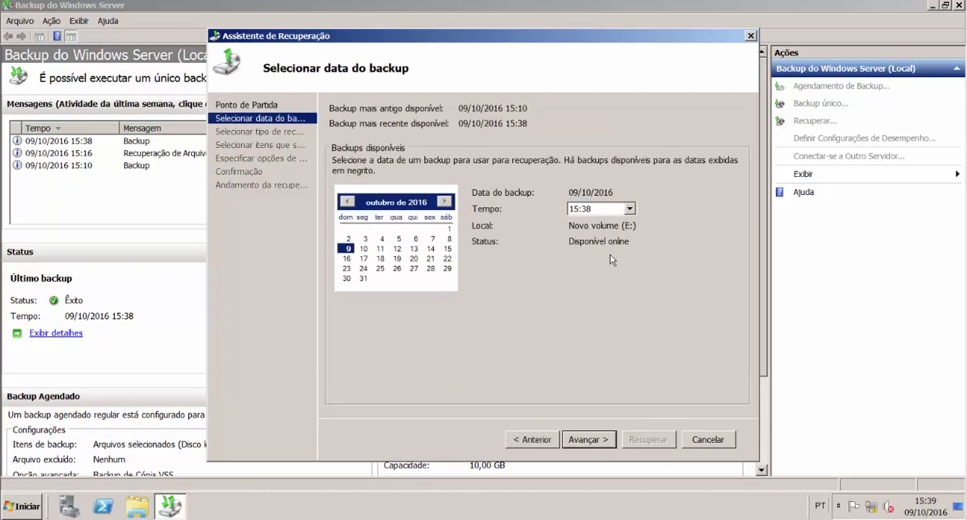
left_click(628, 209)
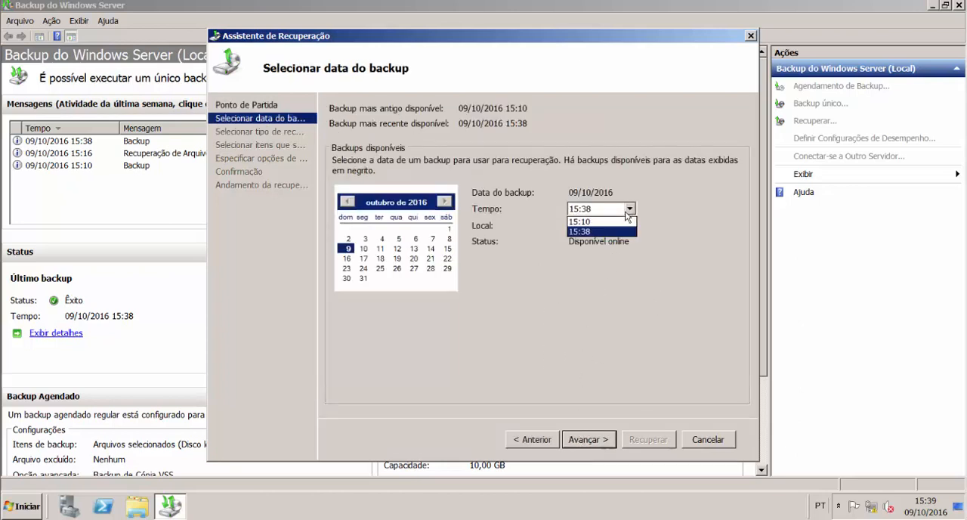
left_click(604, 231)
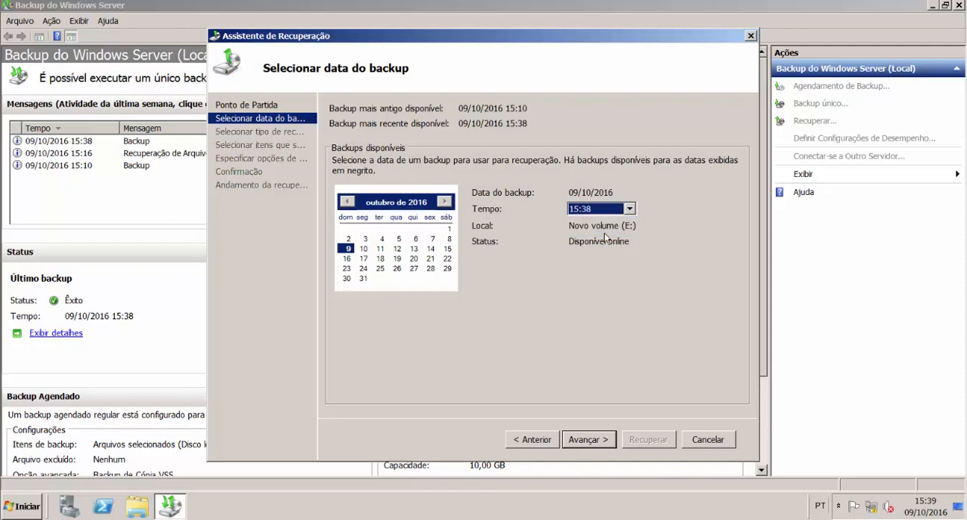
left_click(606, 444)
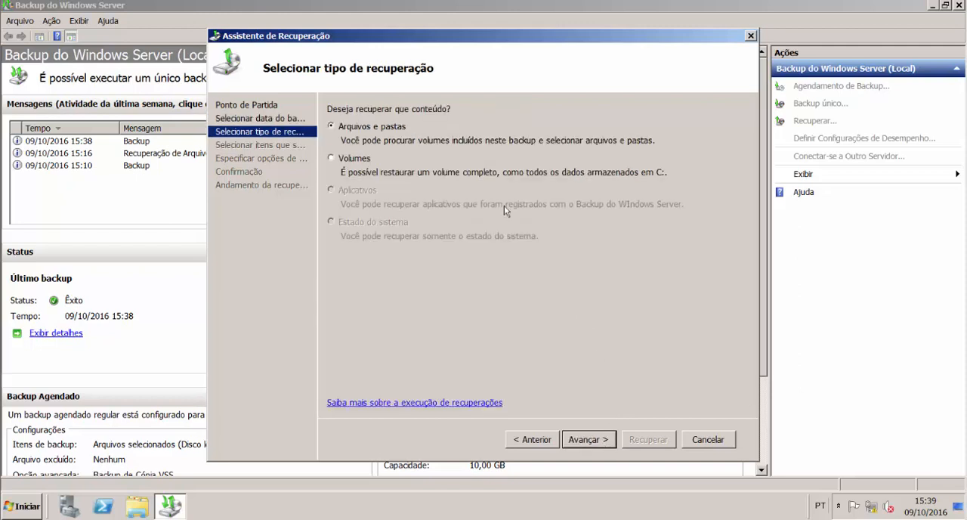
left_click(581, 439)
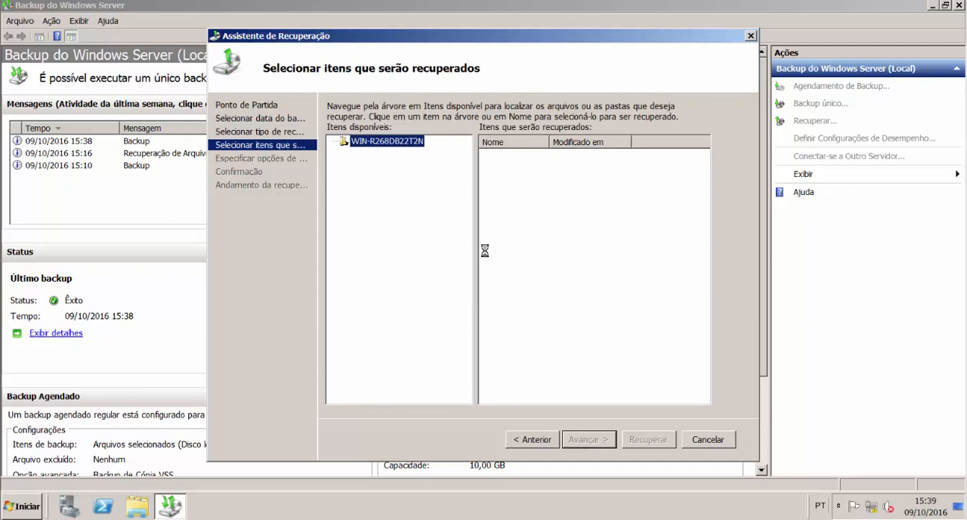
Step: Choose the RH folder inside Pública on Disco local (C:) as the item to recover and continue to the recovery options
left_click(336, 143)
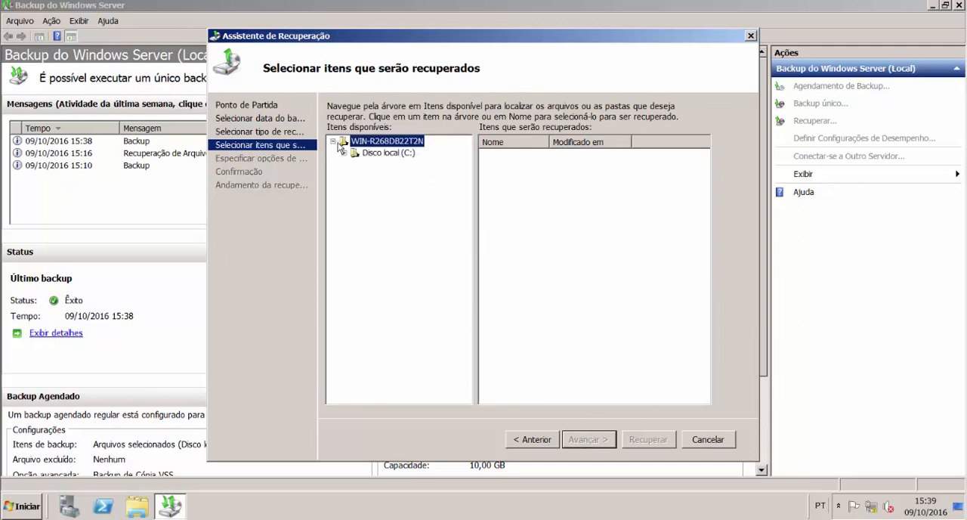
left_click(344, 153)
left_click(370, 165)
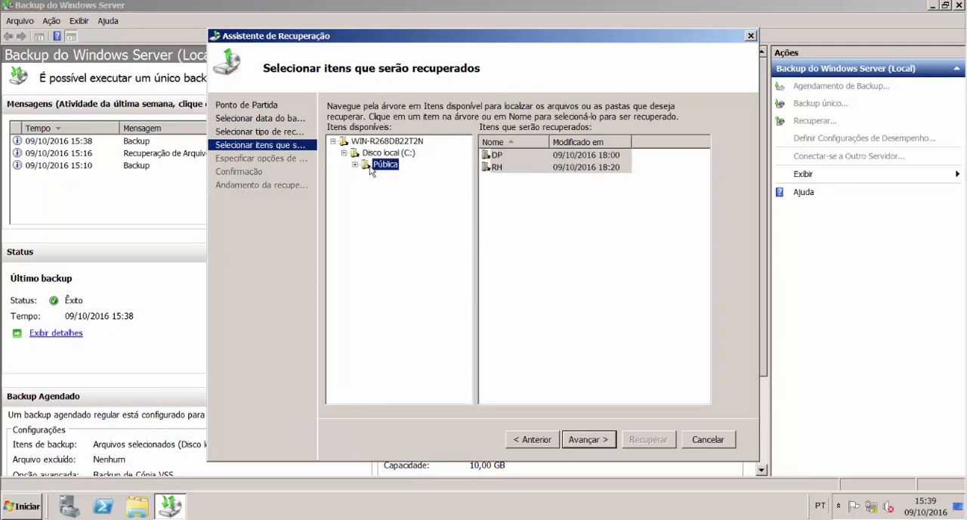
left_click(514, 168)
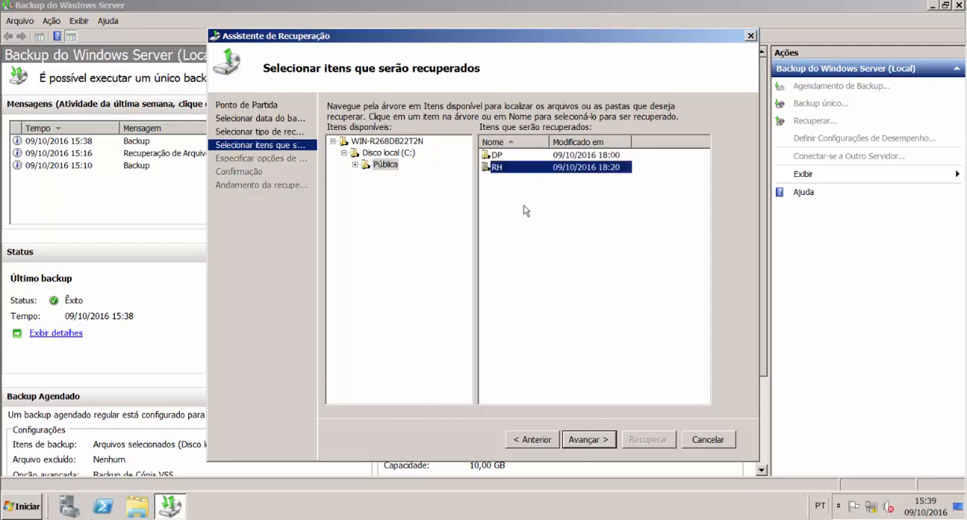
left_click(603, 444)
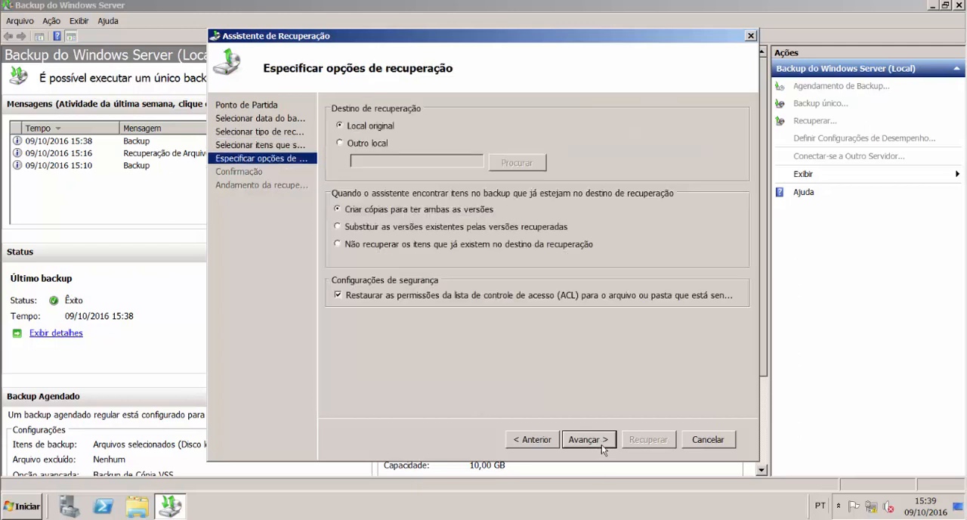
Step: Set another location, C:\, as the recovery destination, run the recovery, and close the wizard
left_click(380, 144)
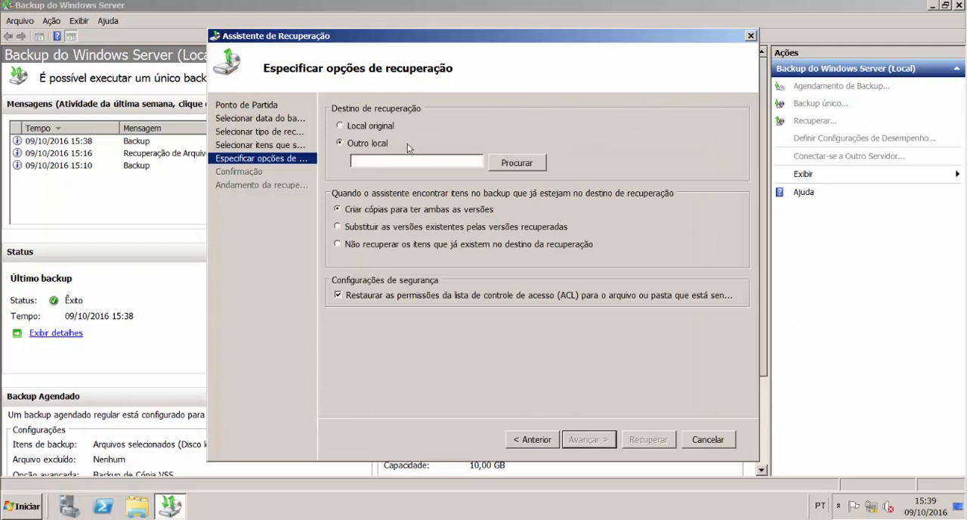
left_click(508, 163)
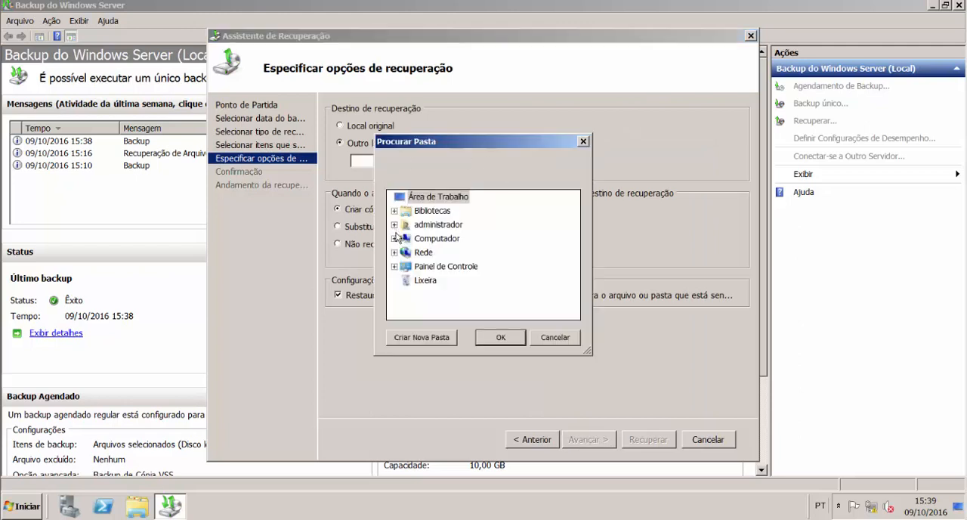
left_click(394, 237)
double_click(447, 269)
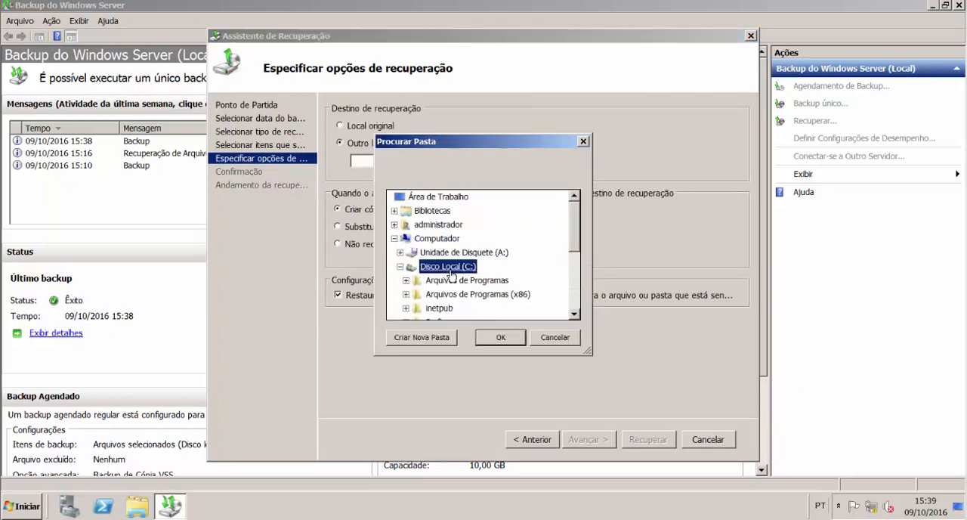
left_click(507, 340)
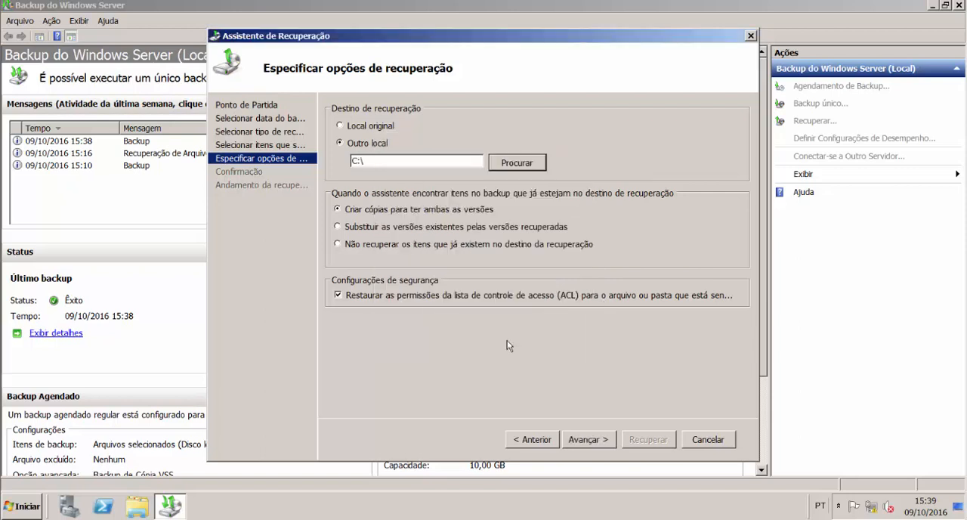
left_click(586, 441)
left_click(658, 441)
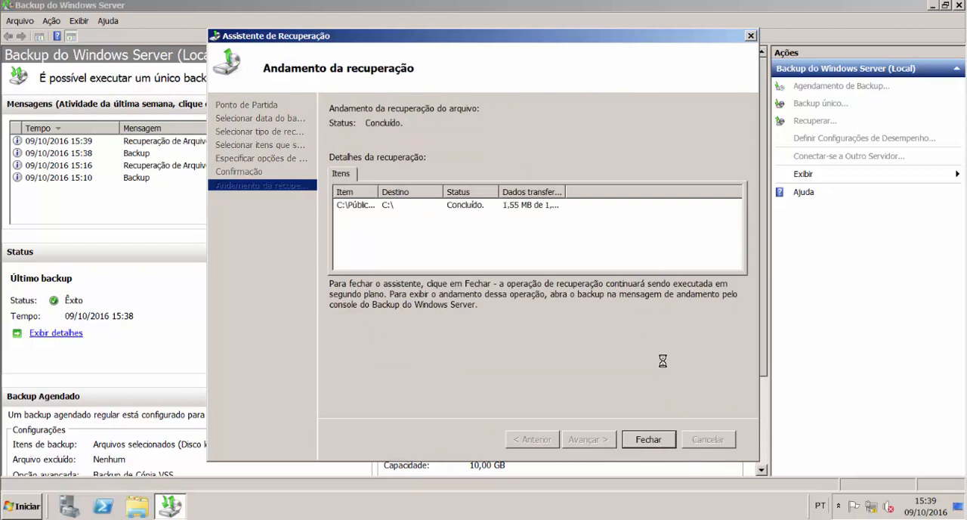
left_click(648, 440)
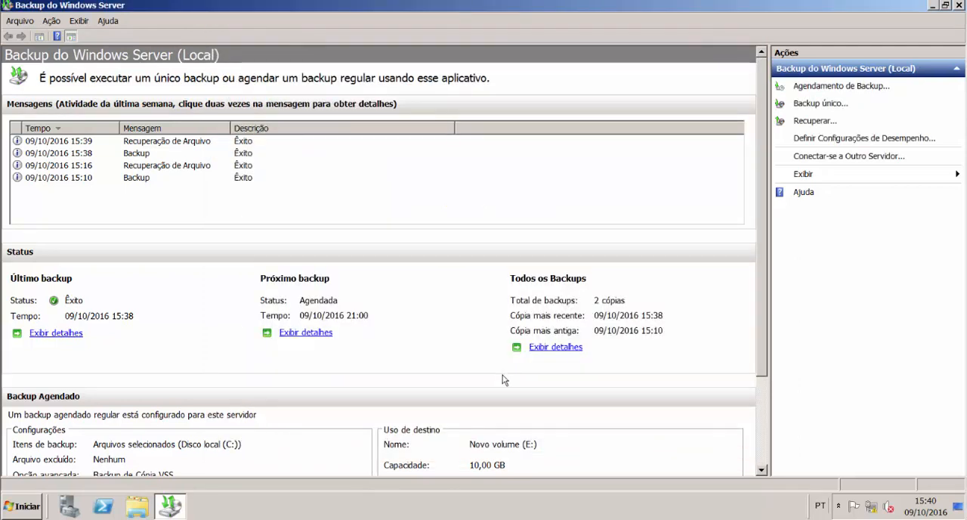
Step: Inspect the recovered files in C:\RH with the file explorer, then close the folder and return to Backup do Windows Server
key("super+r")
key("Return")
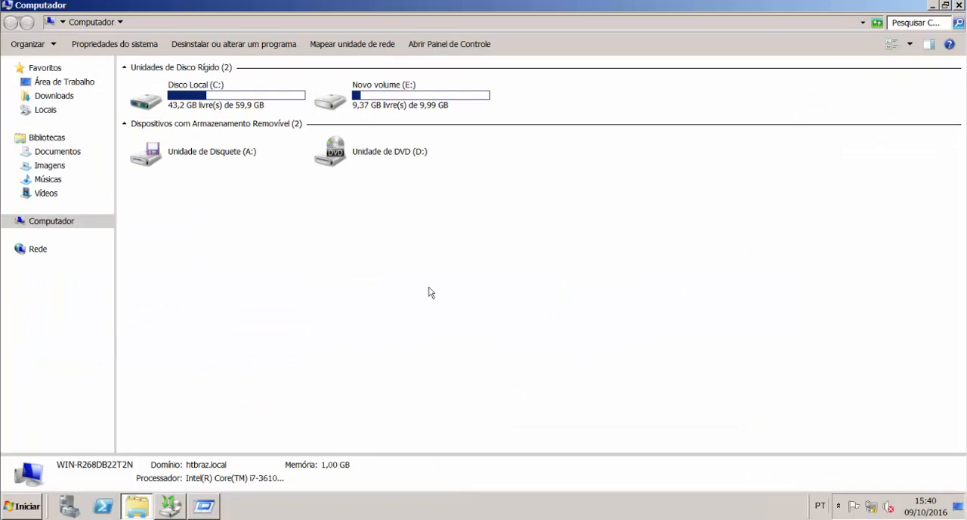
double_click(239, 97)
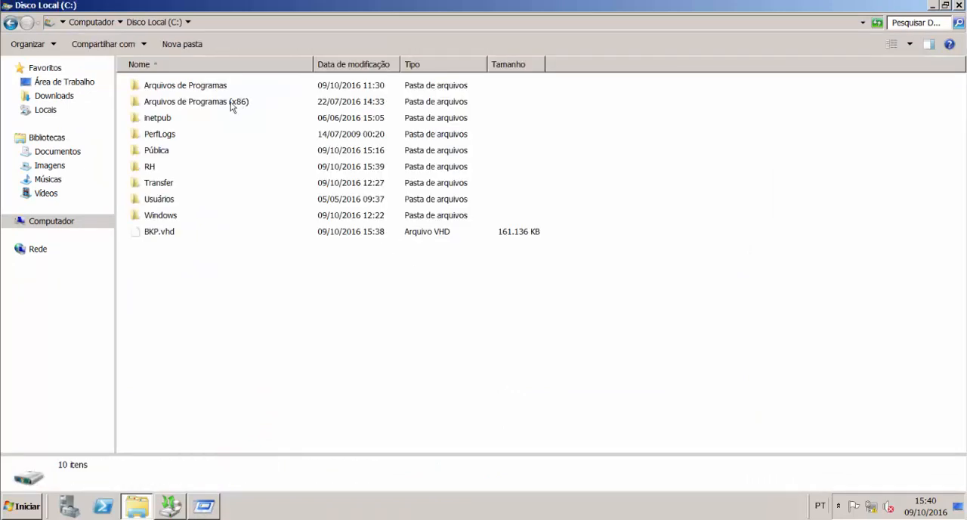
double_click(148, 166)
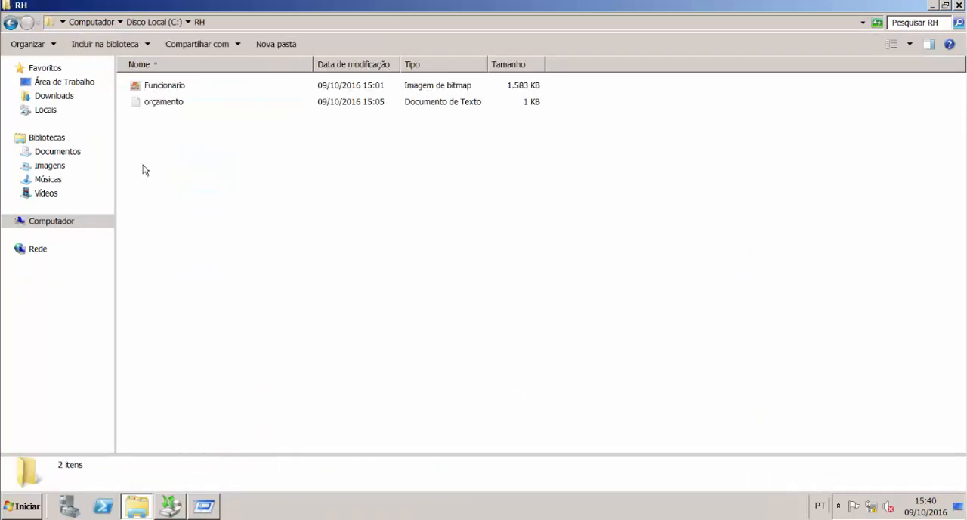
left_click_drag(147, 157, 190, 96)
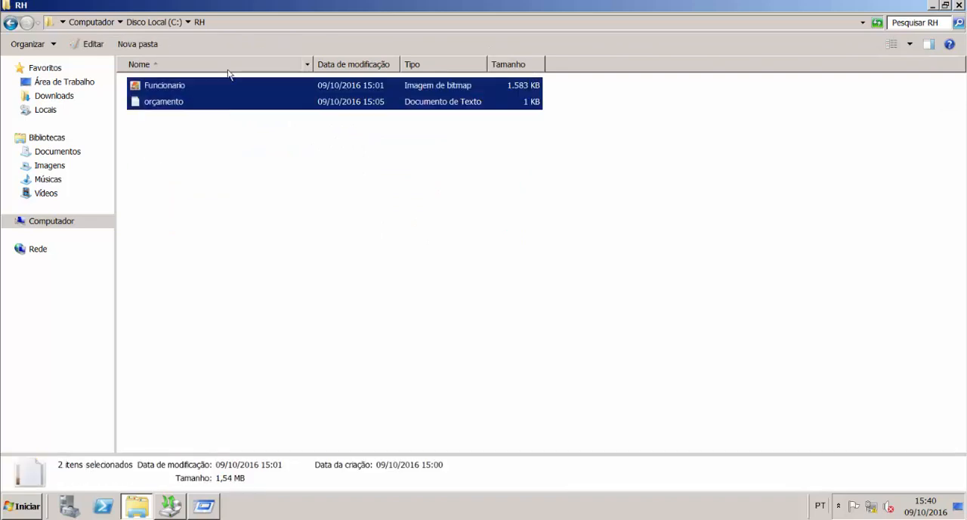
left_click(290, 199)
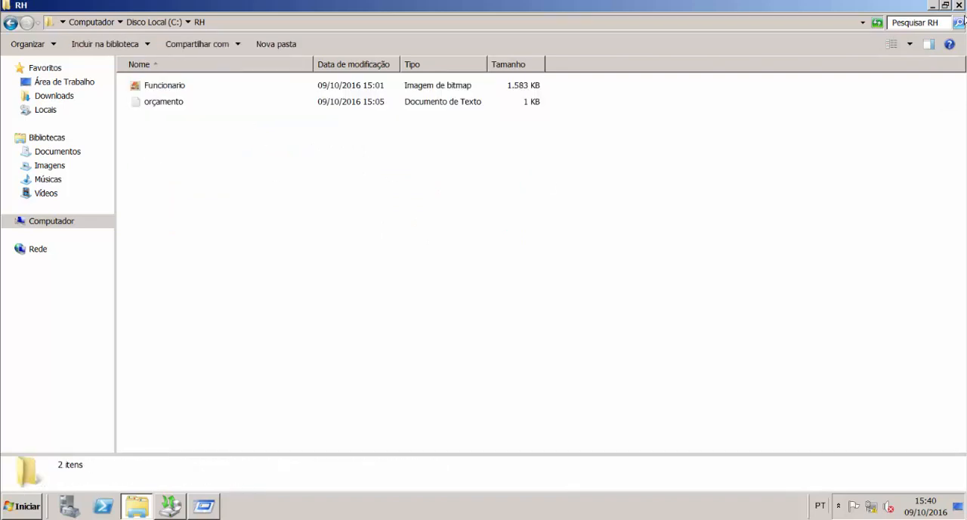
left_click(961, 5)
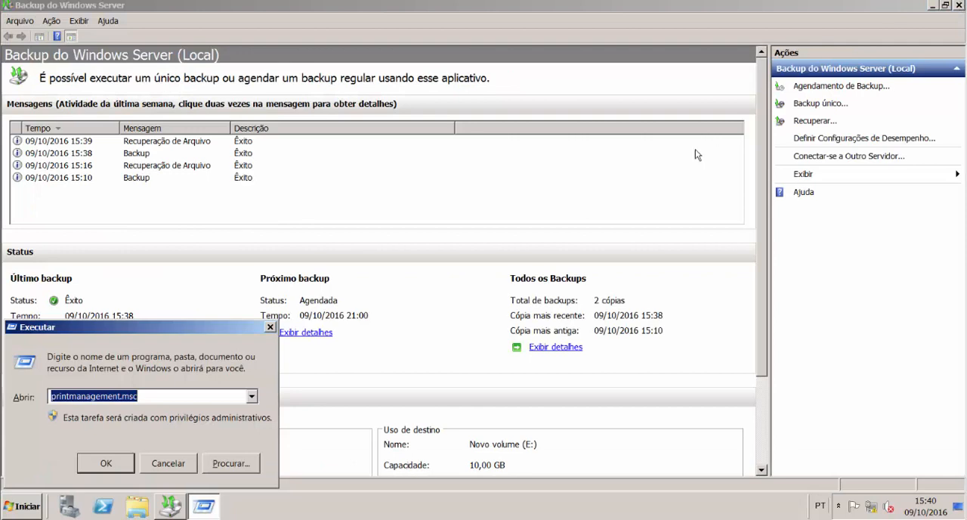
left_click(508, 205)
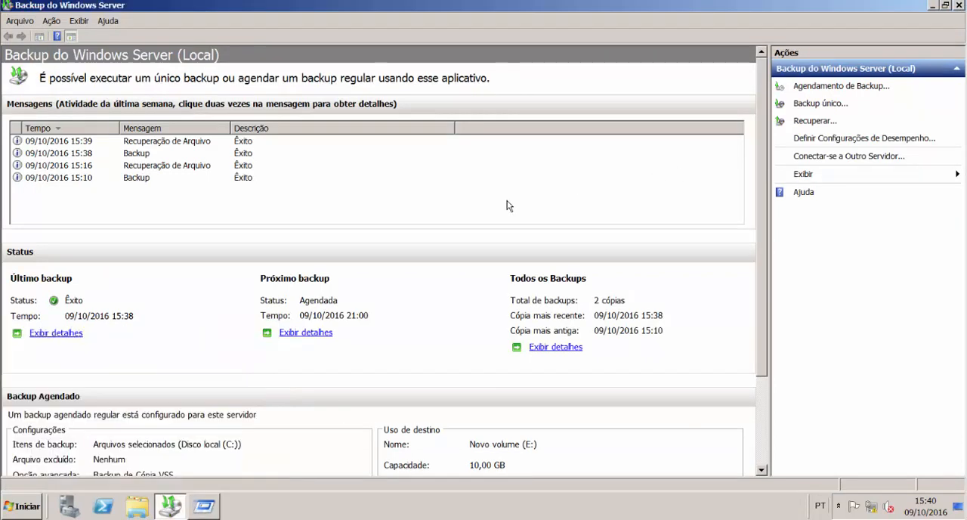